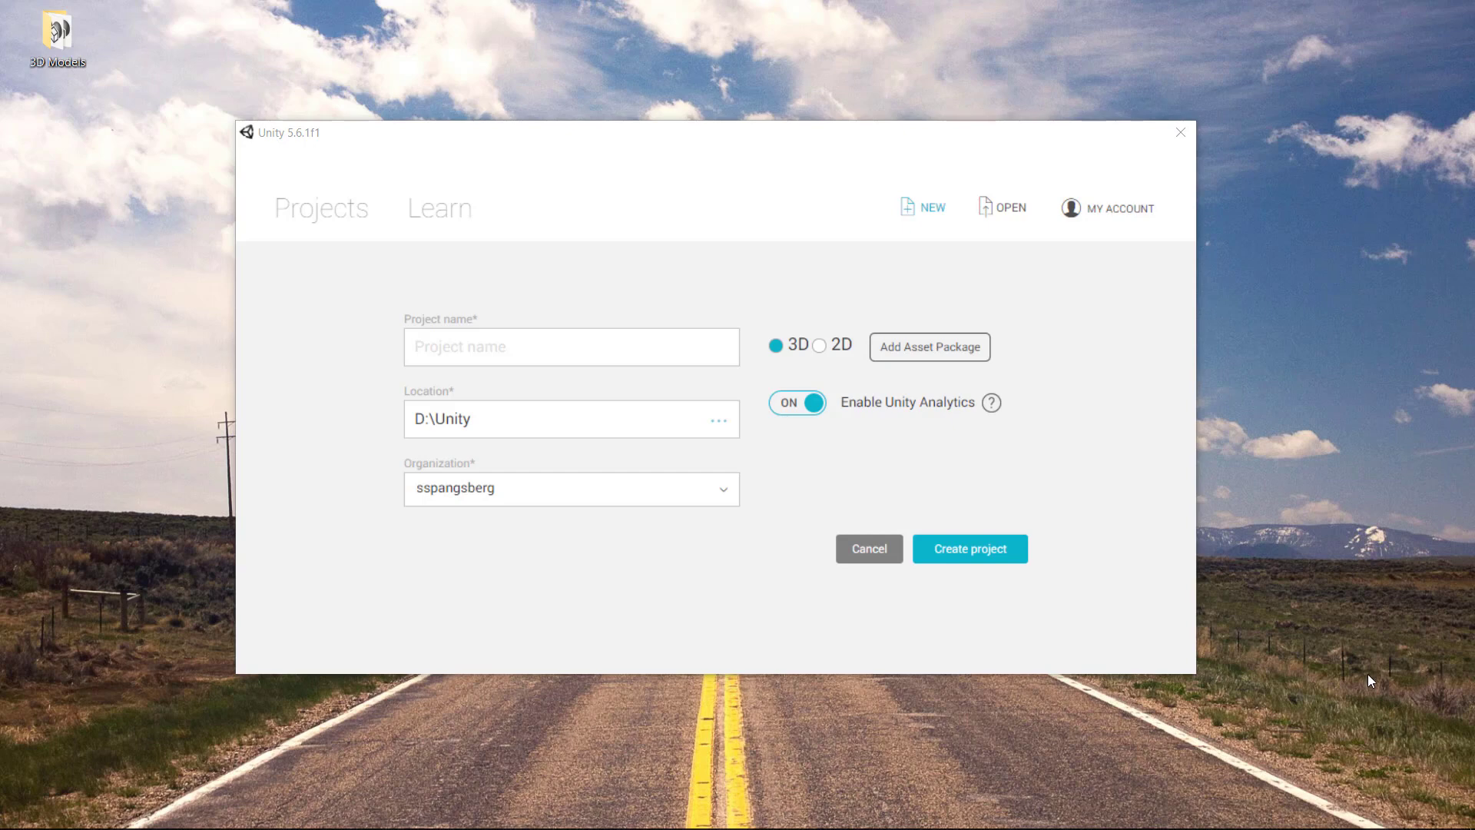
# Step: Create a 3D project named "New World" in the D:\Unity location
pyautogui.click(675, 134)
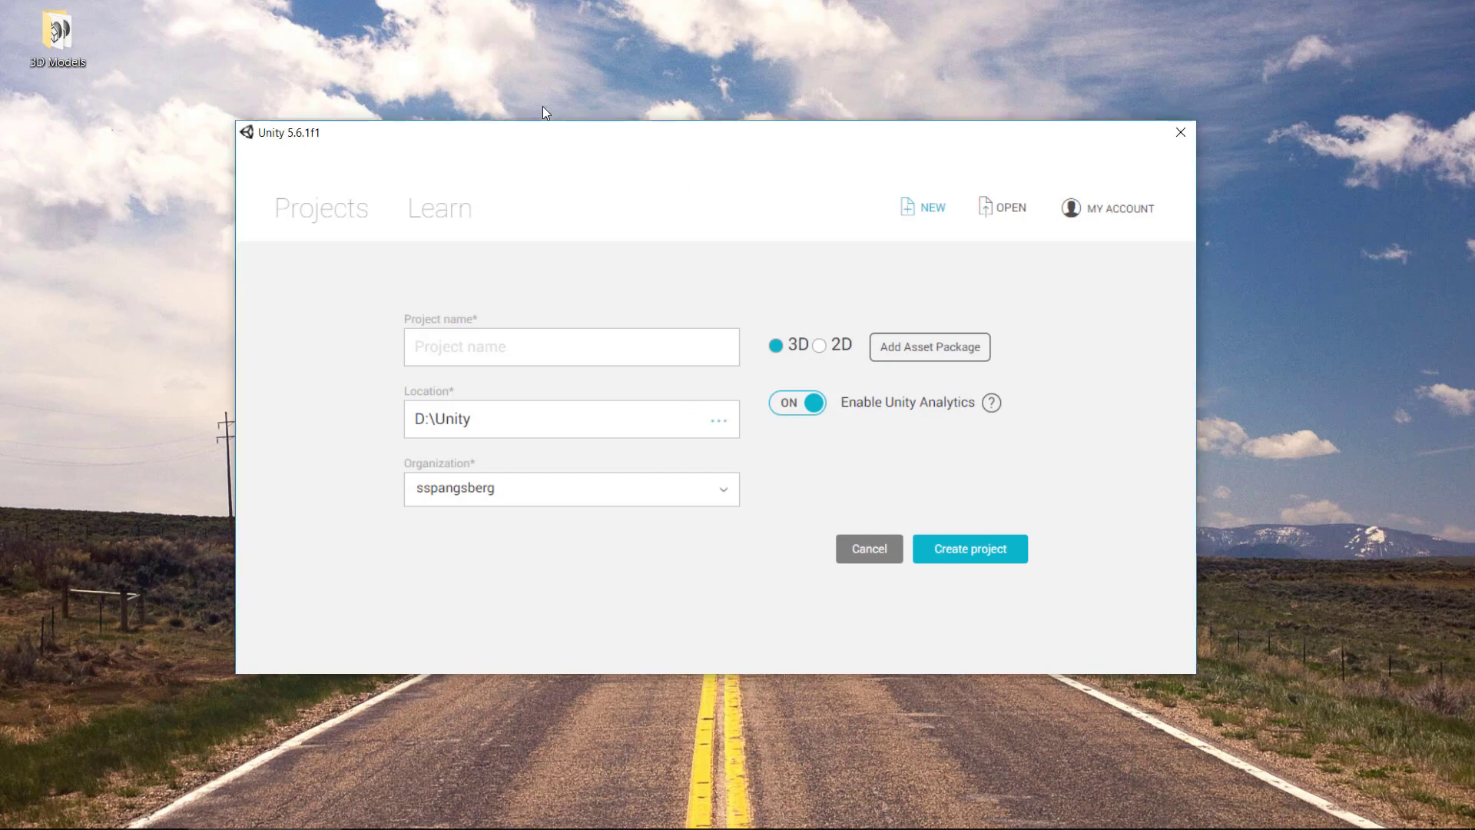
pyautogui.moveTo(676, 133); pyautogui.dragTo(718, 150)
pyautogui.click(722, 346)
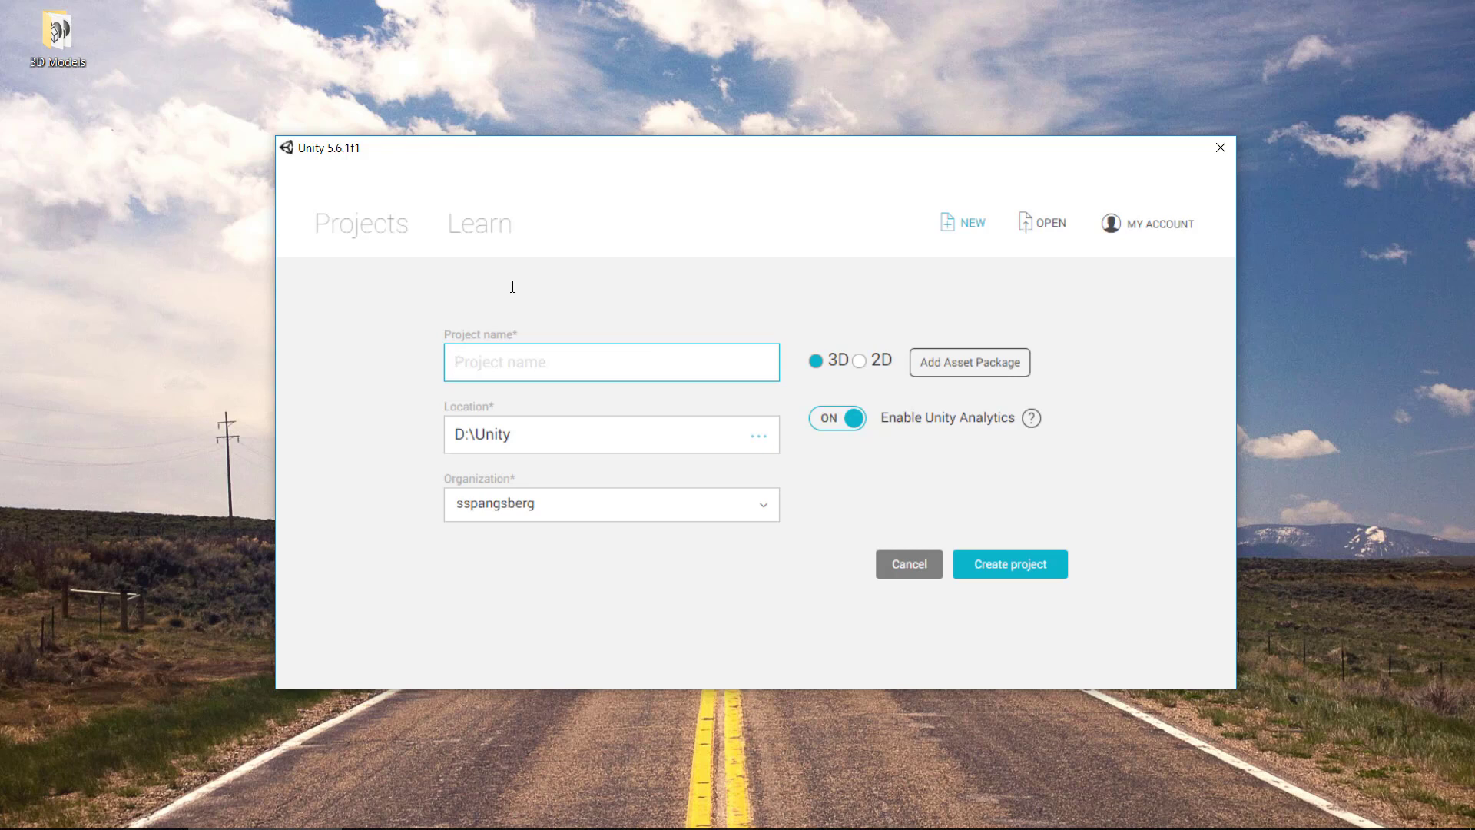
pyautogui.write('New World')
pyautogui.click(1019, 566)
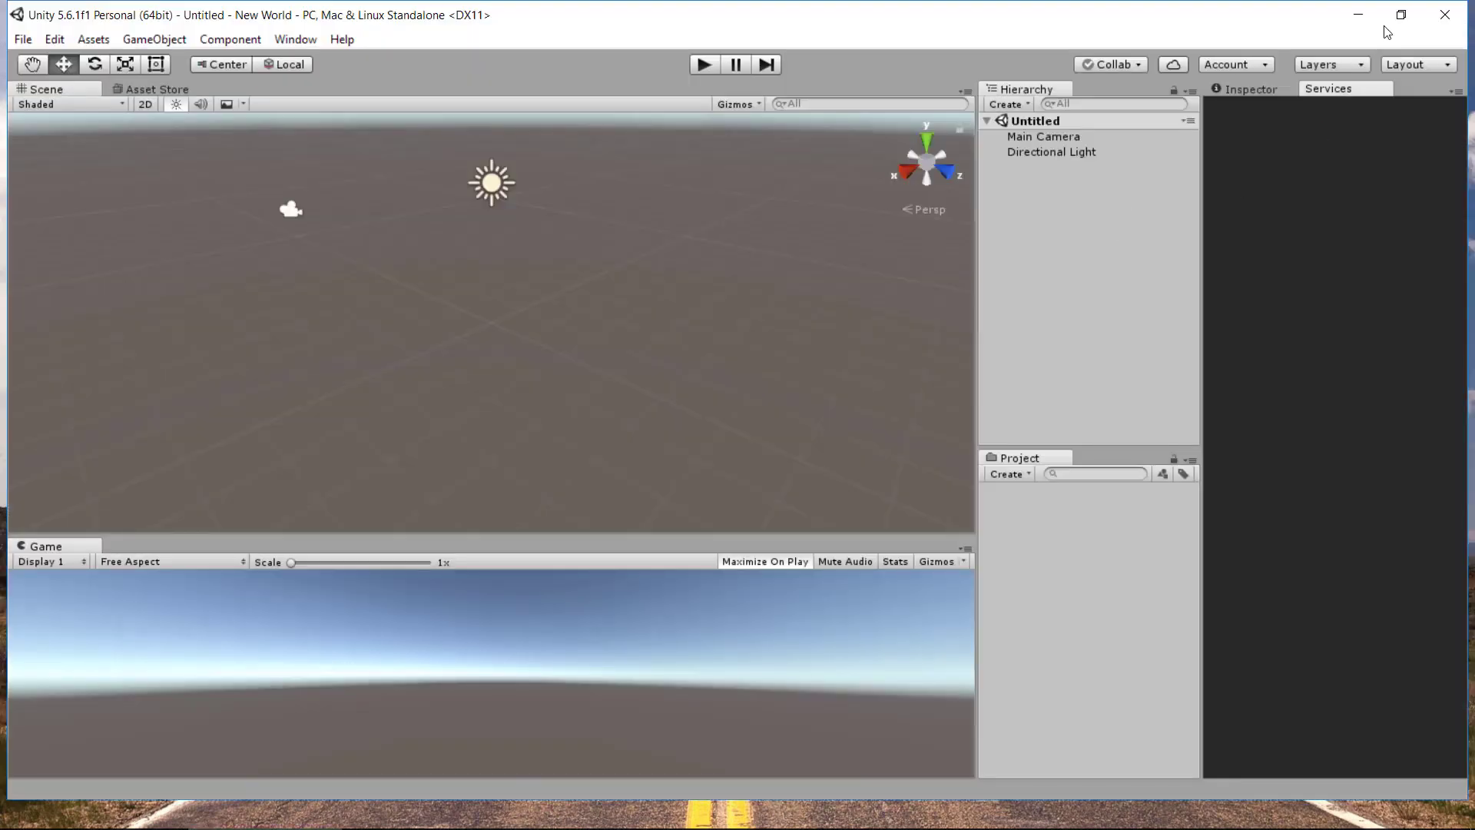
# Step: Maximize the editor window, widen the Scene and Game views, and narrow the Services area, leaving no object selected
pyautogui.click(1402, 16)
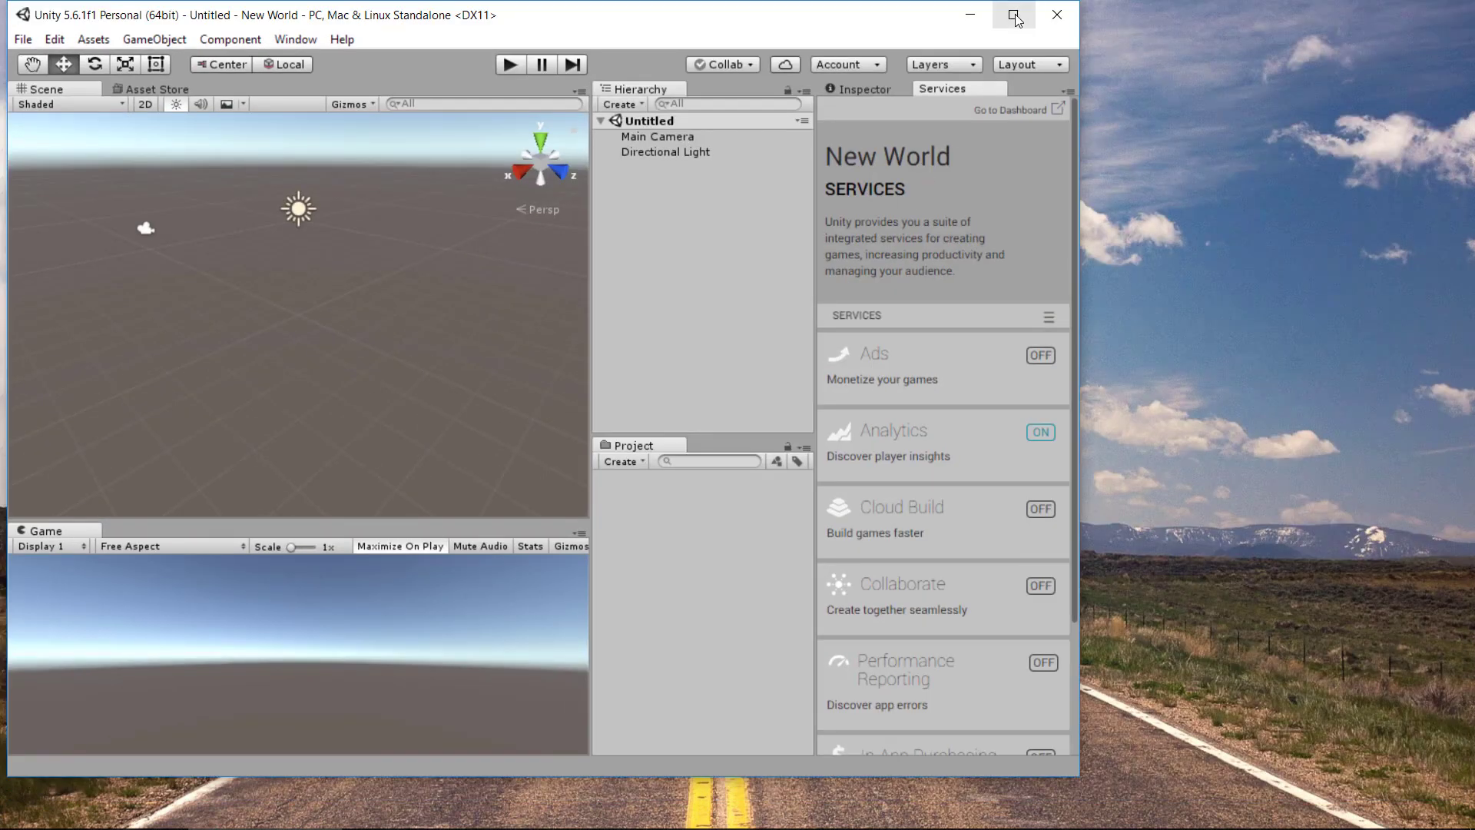
pyautogui.doubleClick(814, 17)
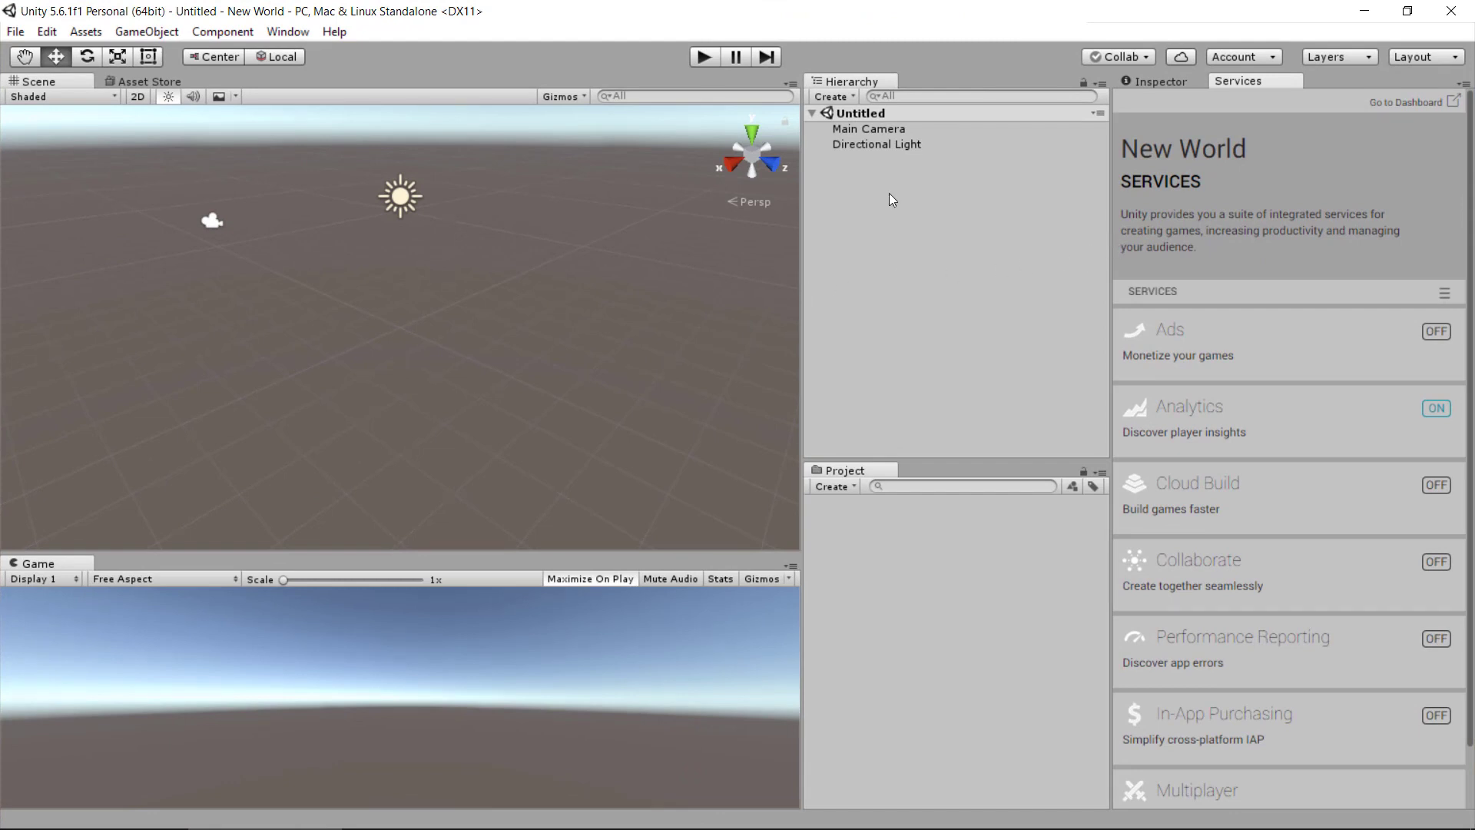
pyautogui.moveTo(1111, 246); pyautogui.dragTo(1236, 247)
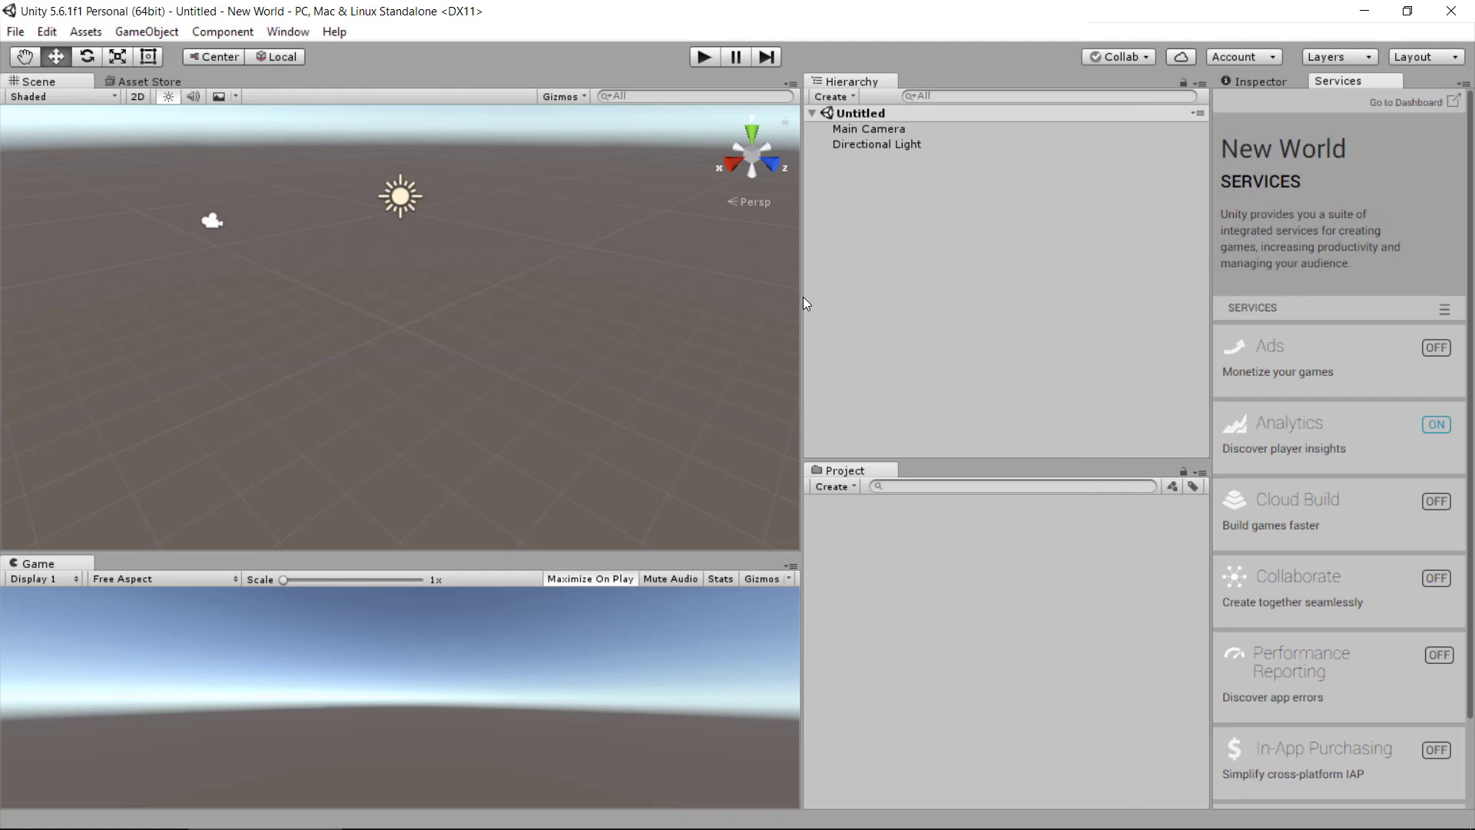
pyautogui.click(852, 129)
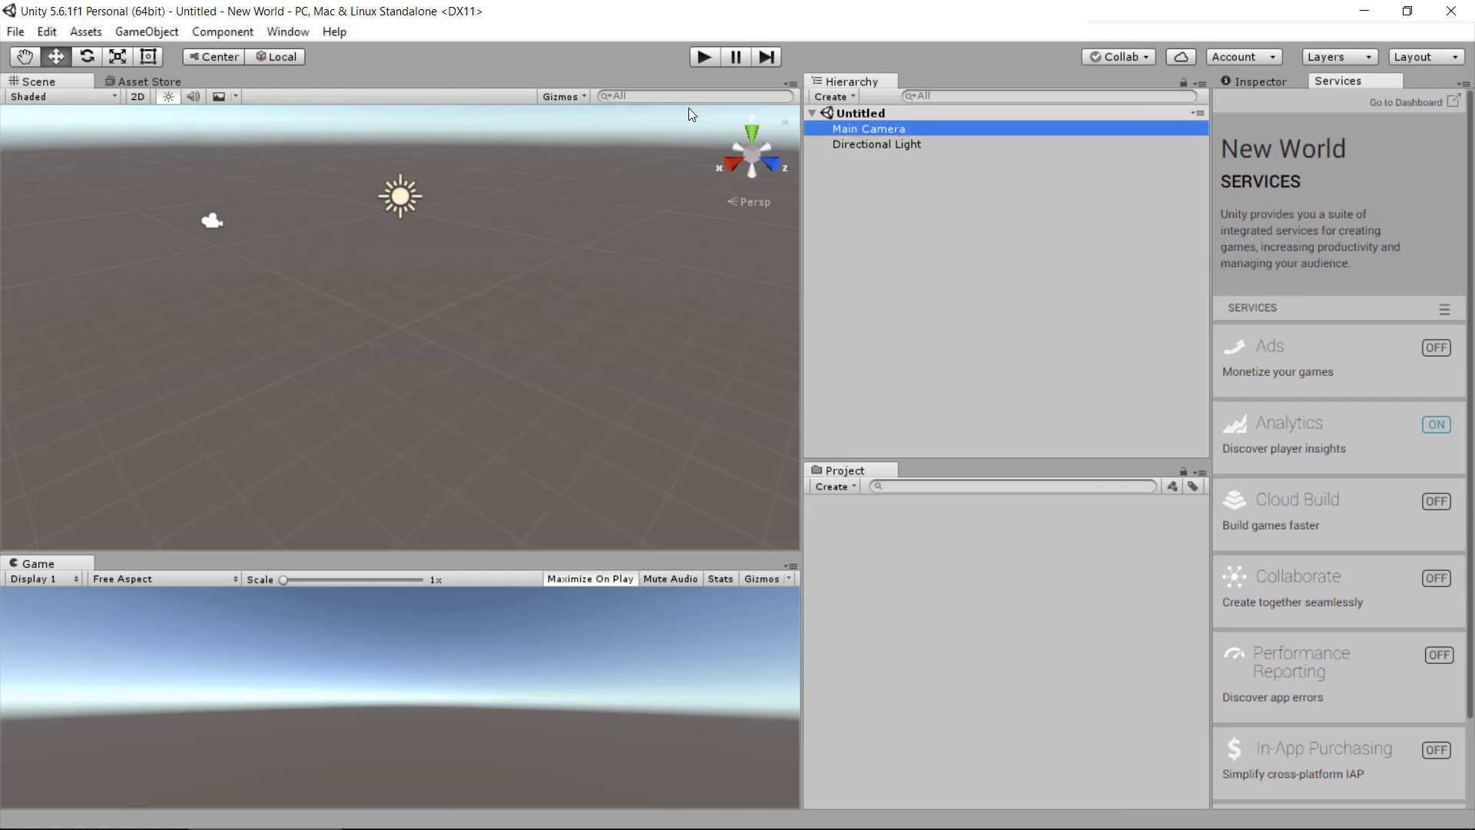
pyautogui.click(860, 144)
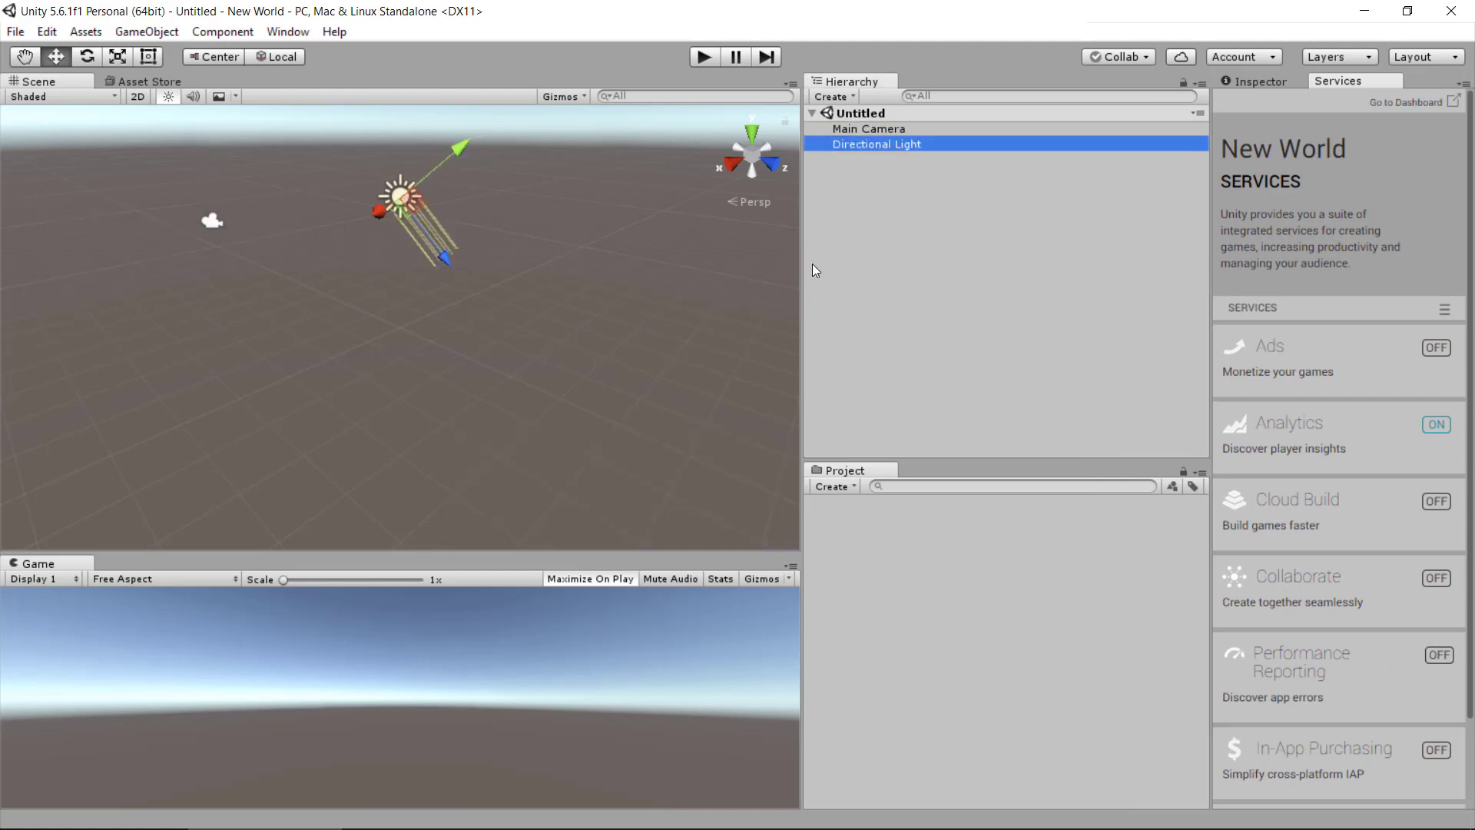
pyautogui.moveTo(801, 231); pyautogui.dragTo(905, 269)
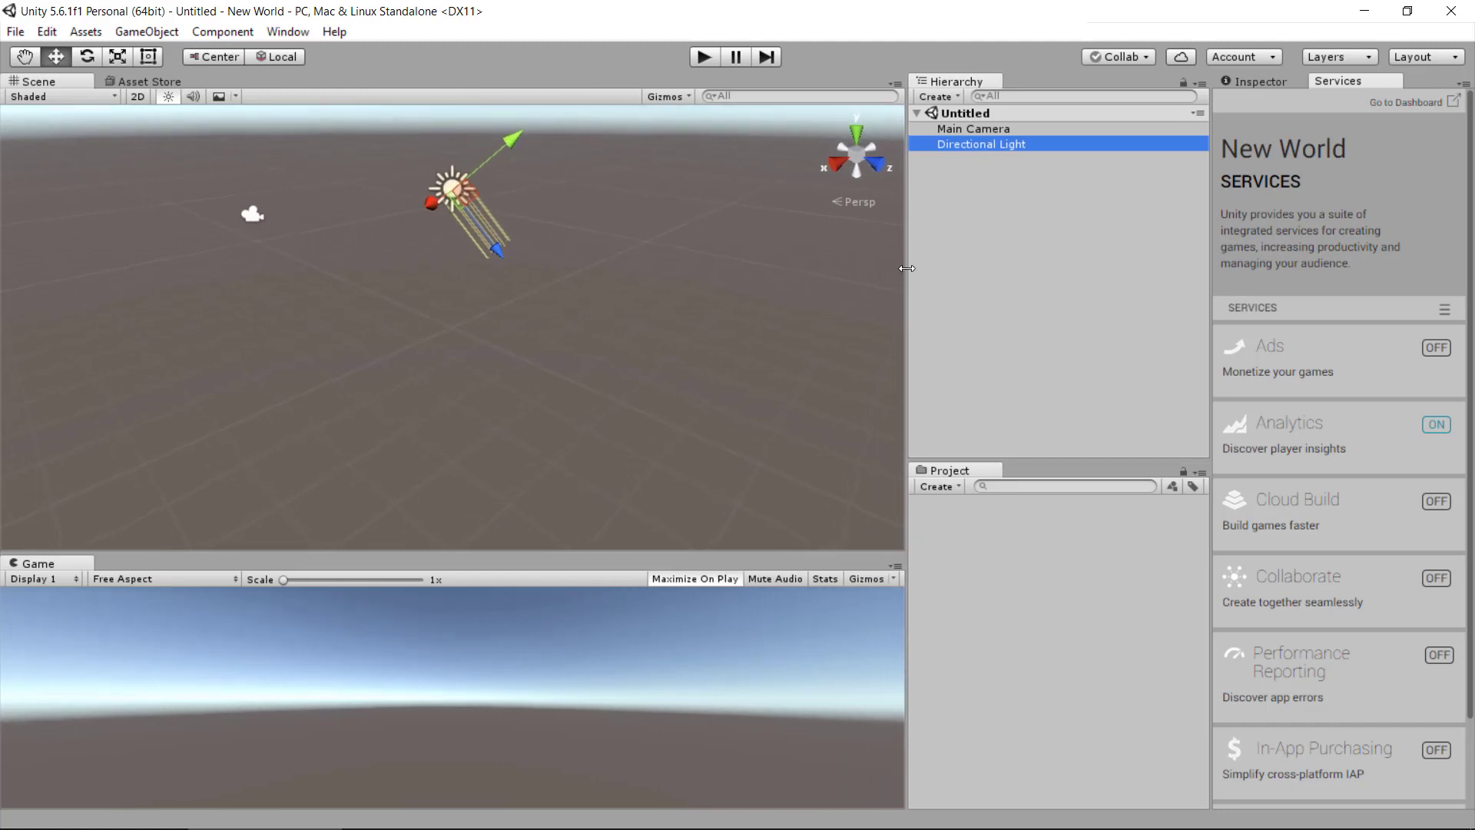
pyautogui.click(947, 281)
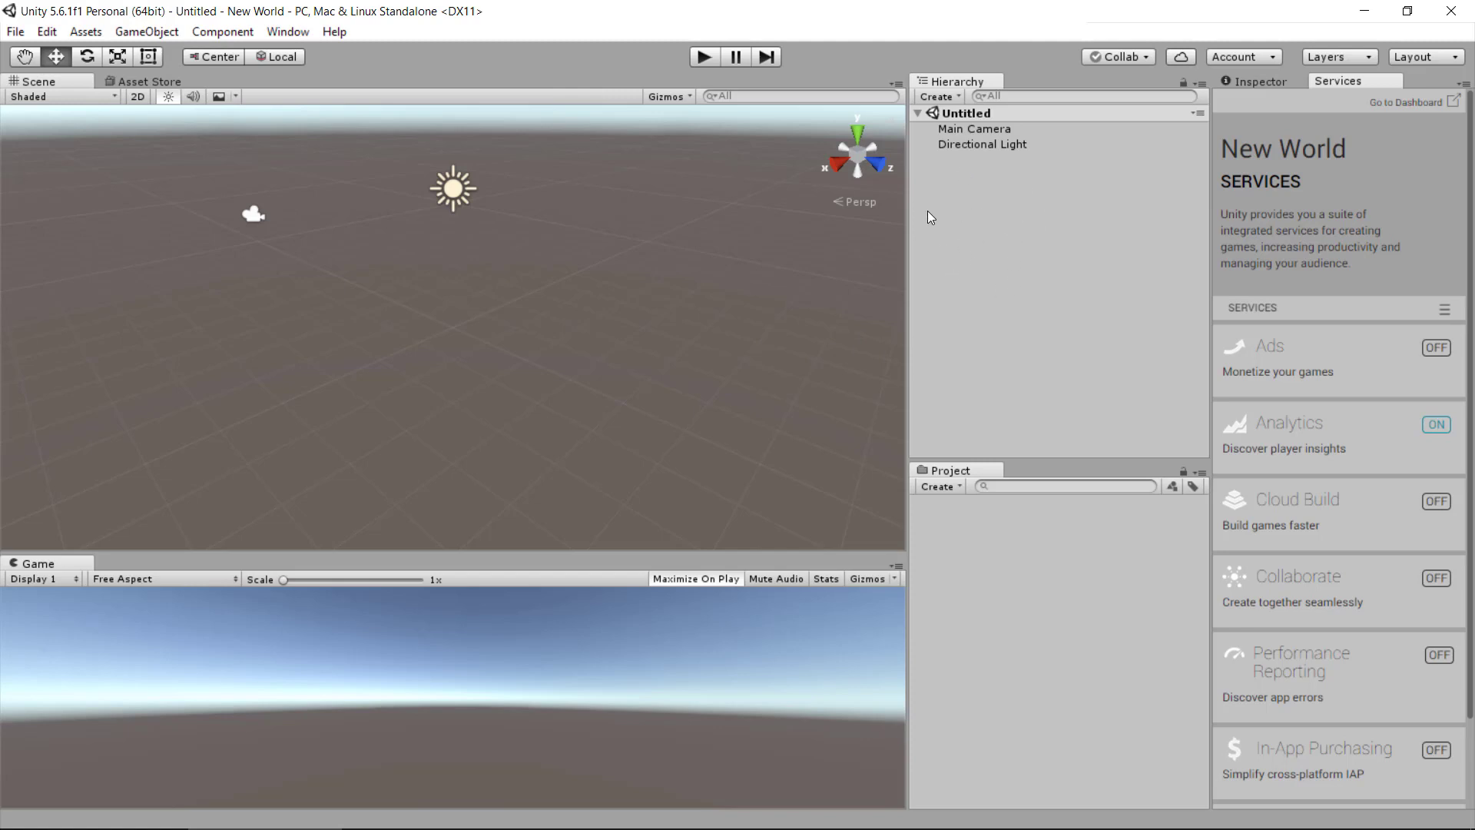
# Step: Add a Terrain 3D object to the scene
pyautogui.rightClick(958, 205)
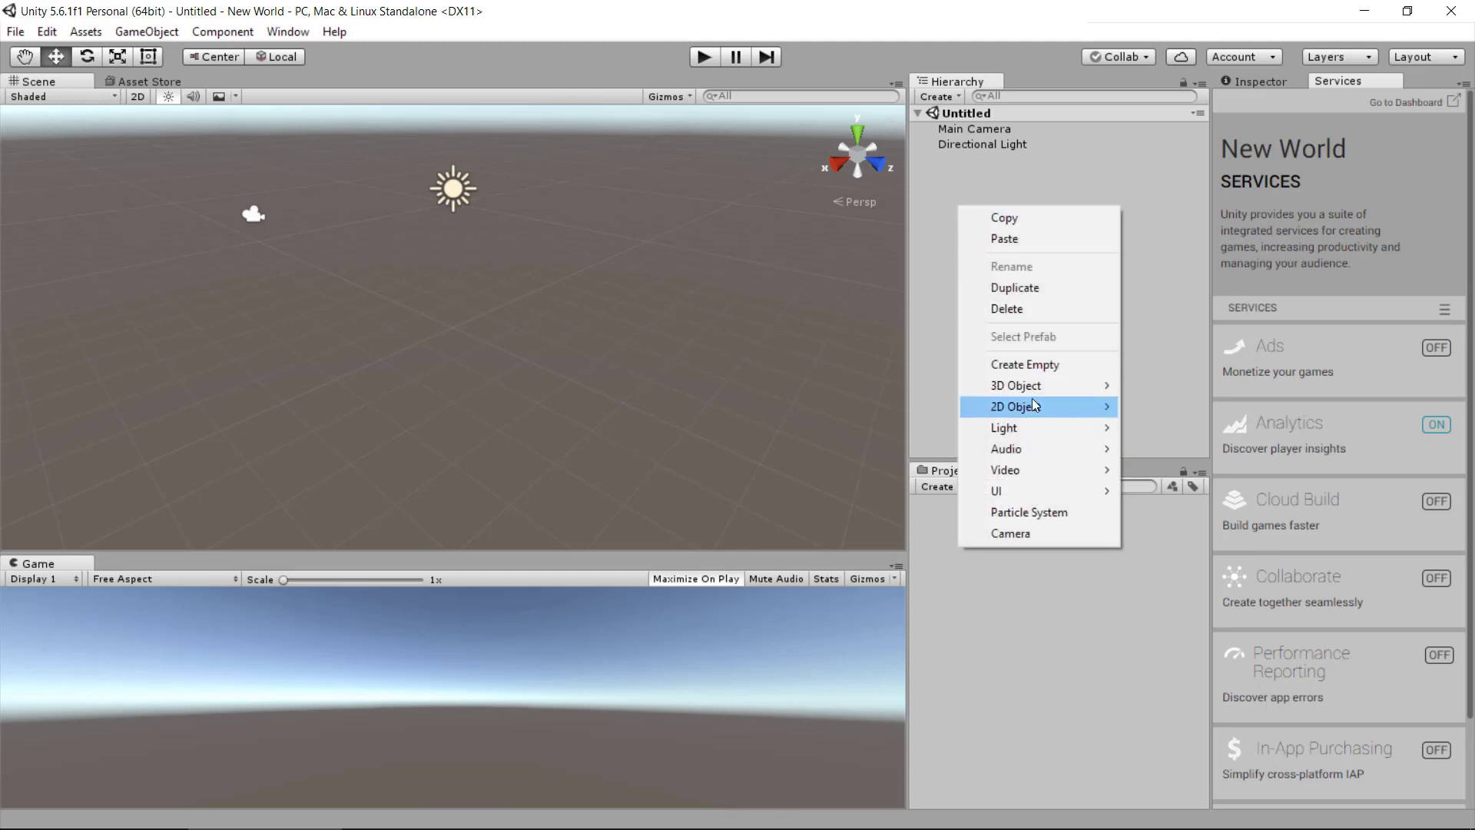
pyautogui.moveTo(1036, 389)
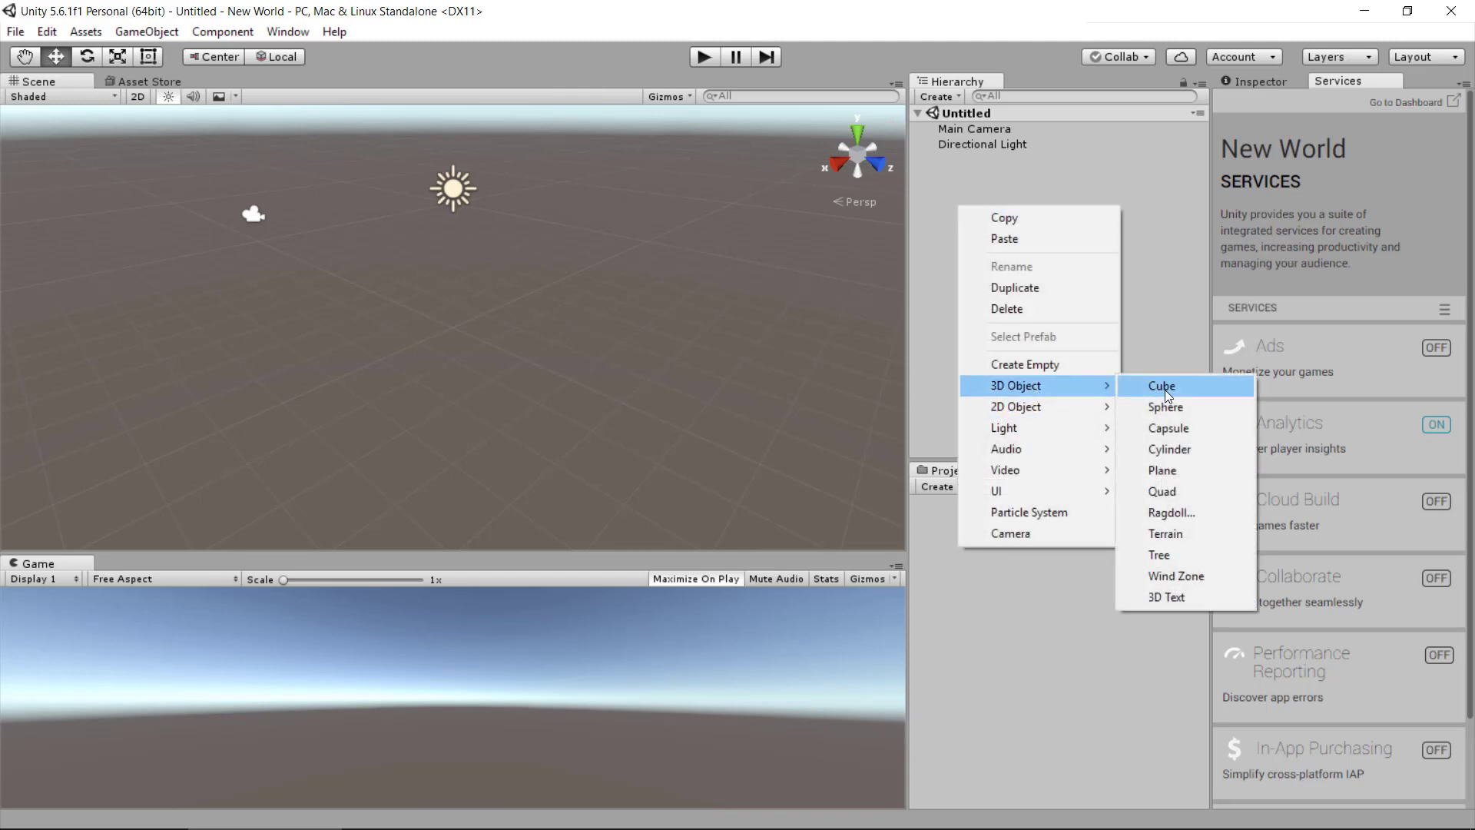
pyautogui.click(1177, 533)
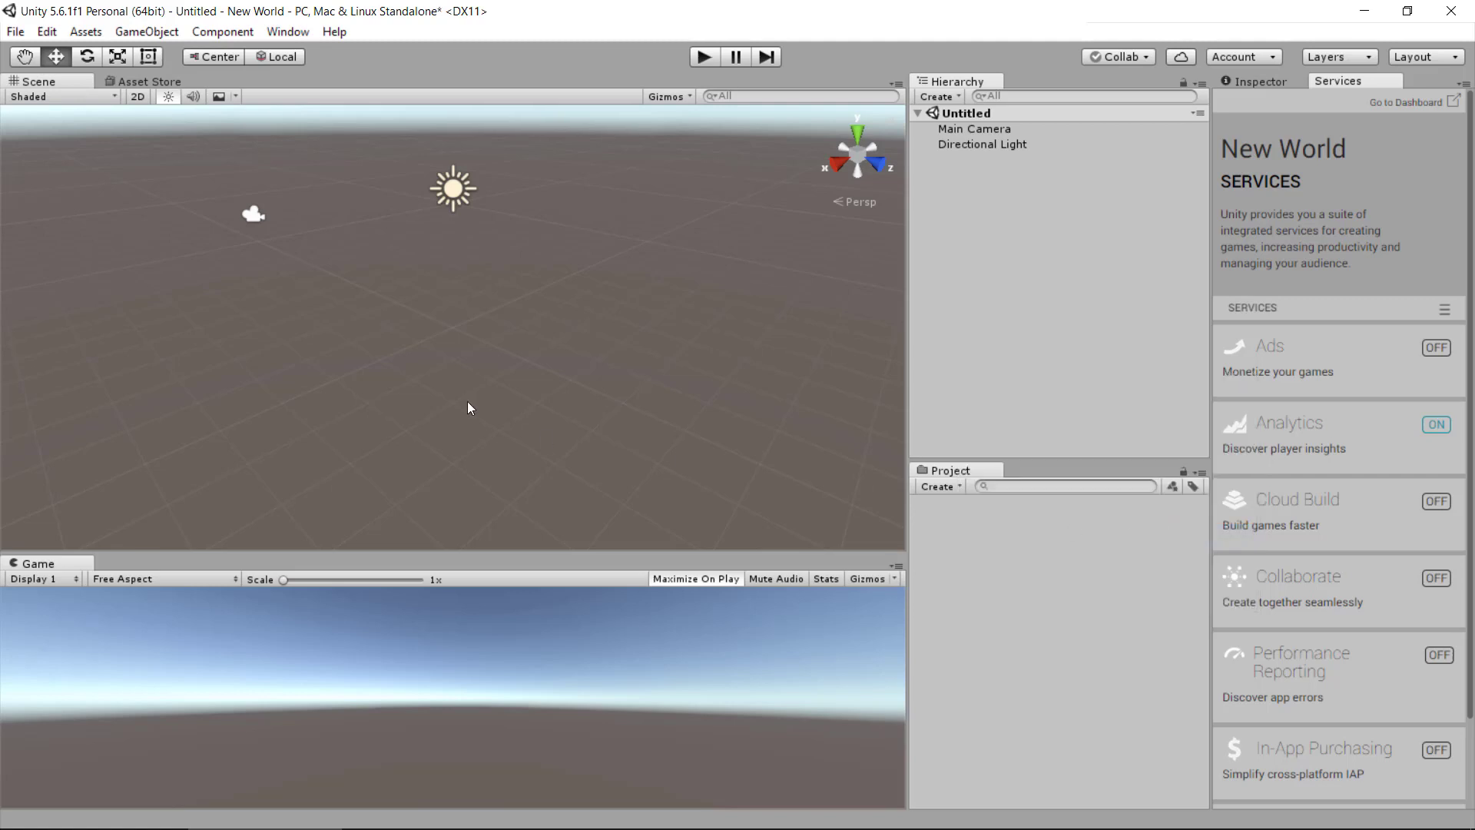
# Step: Examine the extent of the new terrain in the Scene view from near and far with the Hand tool
pyautogui.scroll(-5, 463, 415)
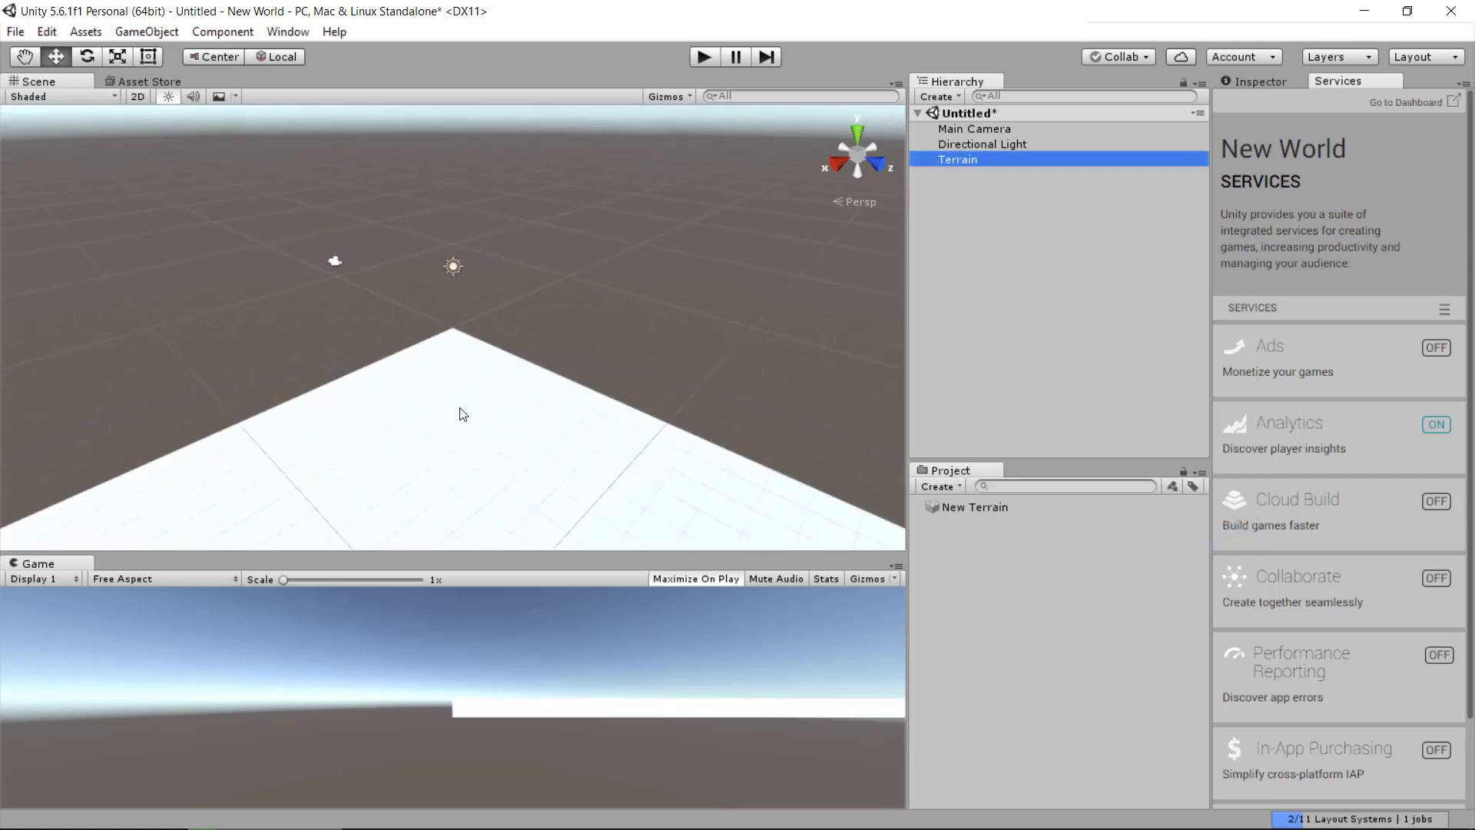
pyautogui.click(25, 56)
pyautogui.scroll(8, 461, 246)
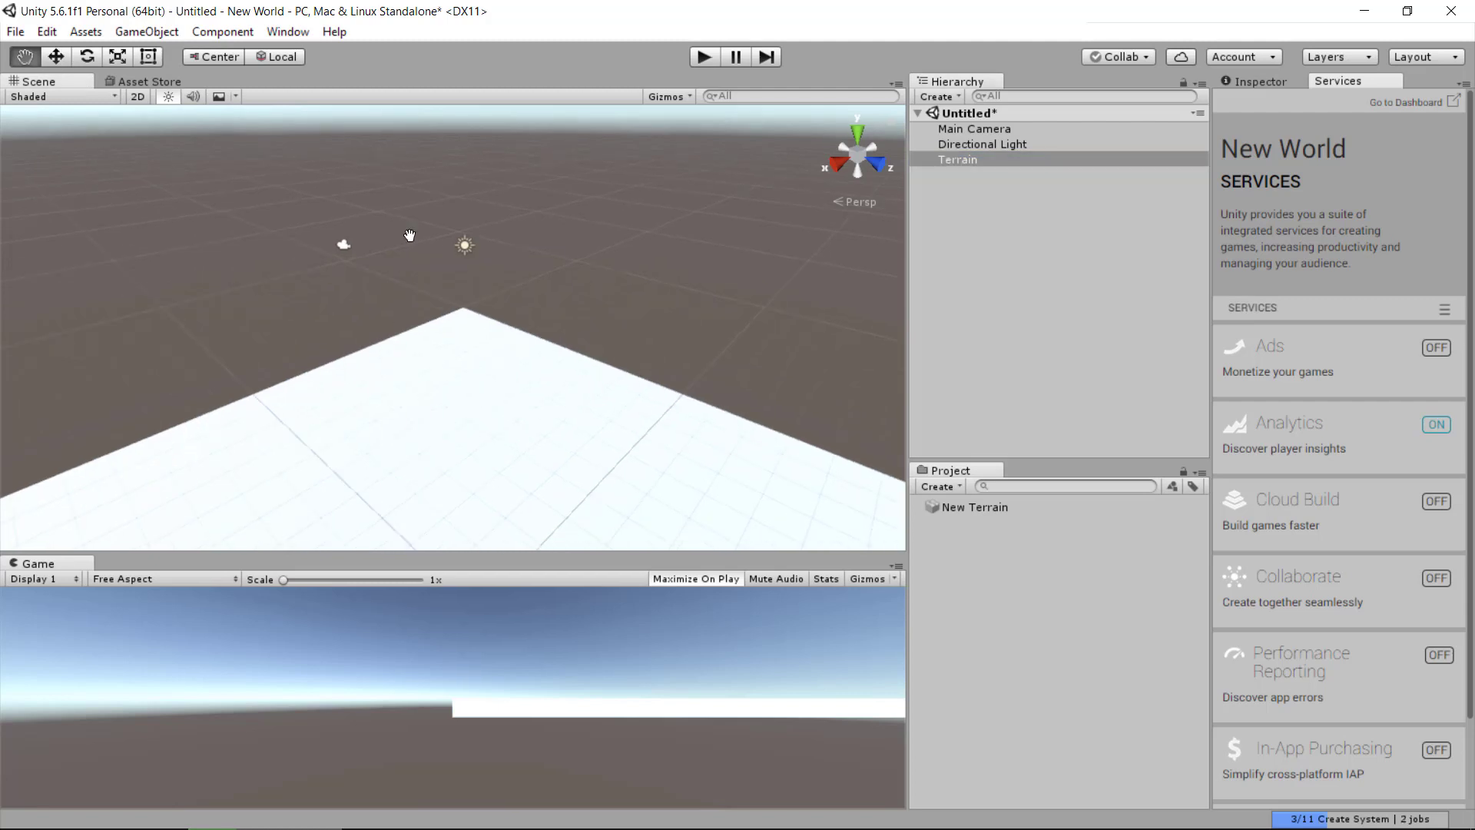
pyautogui.scroll(-5, 422, 293)
pyautogui.scroll(3, 464, 273)
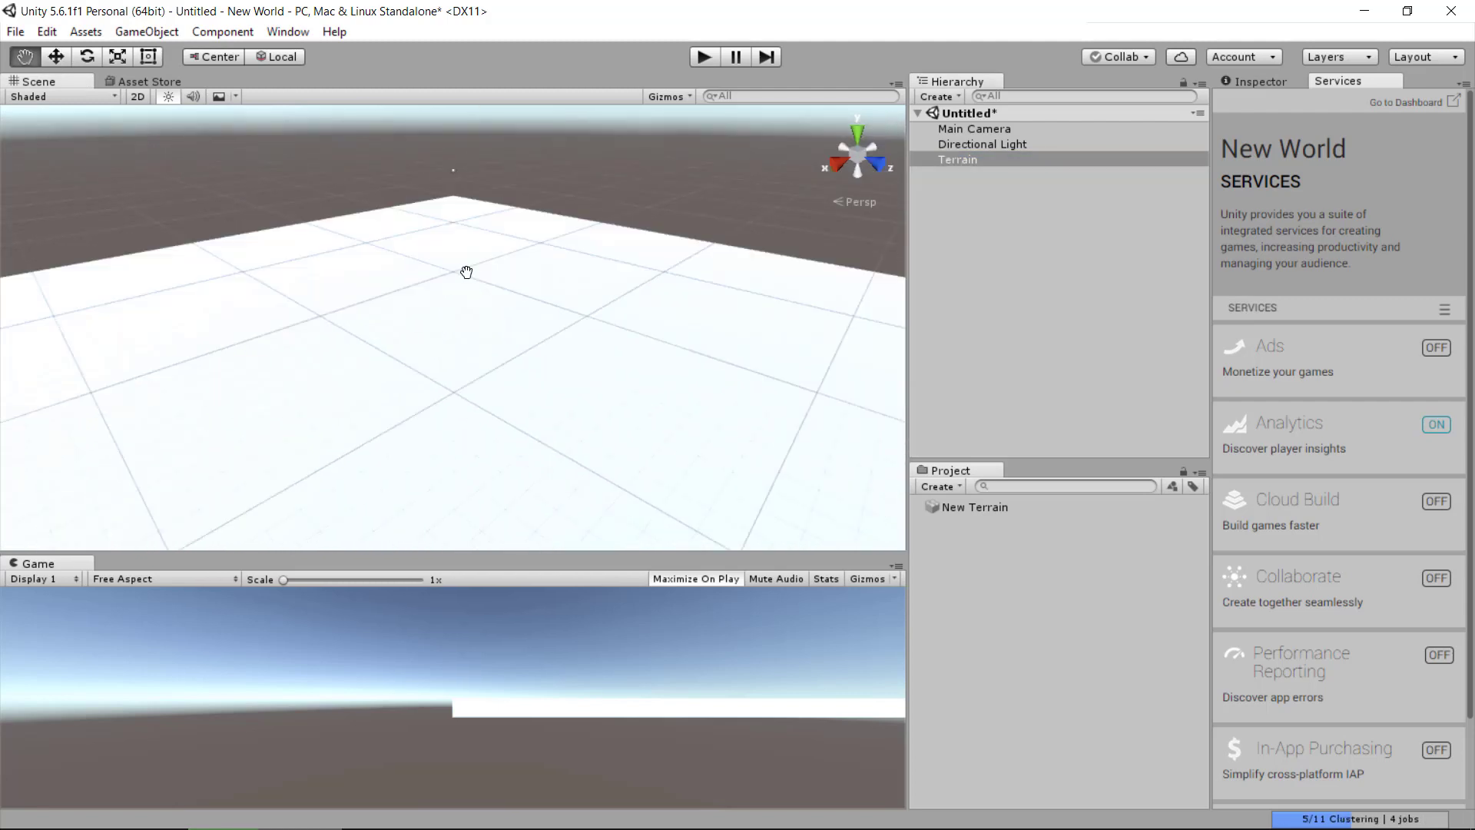
pyautogui.scroll(-4, 476, 313)
pyautogui.scroll(4, 477, 276)
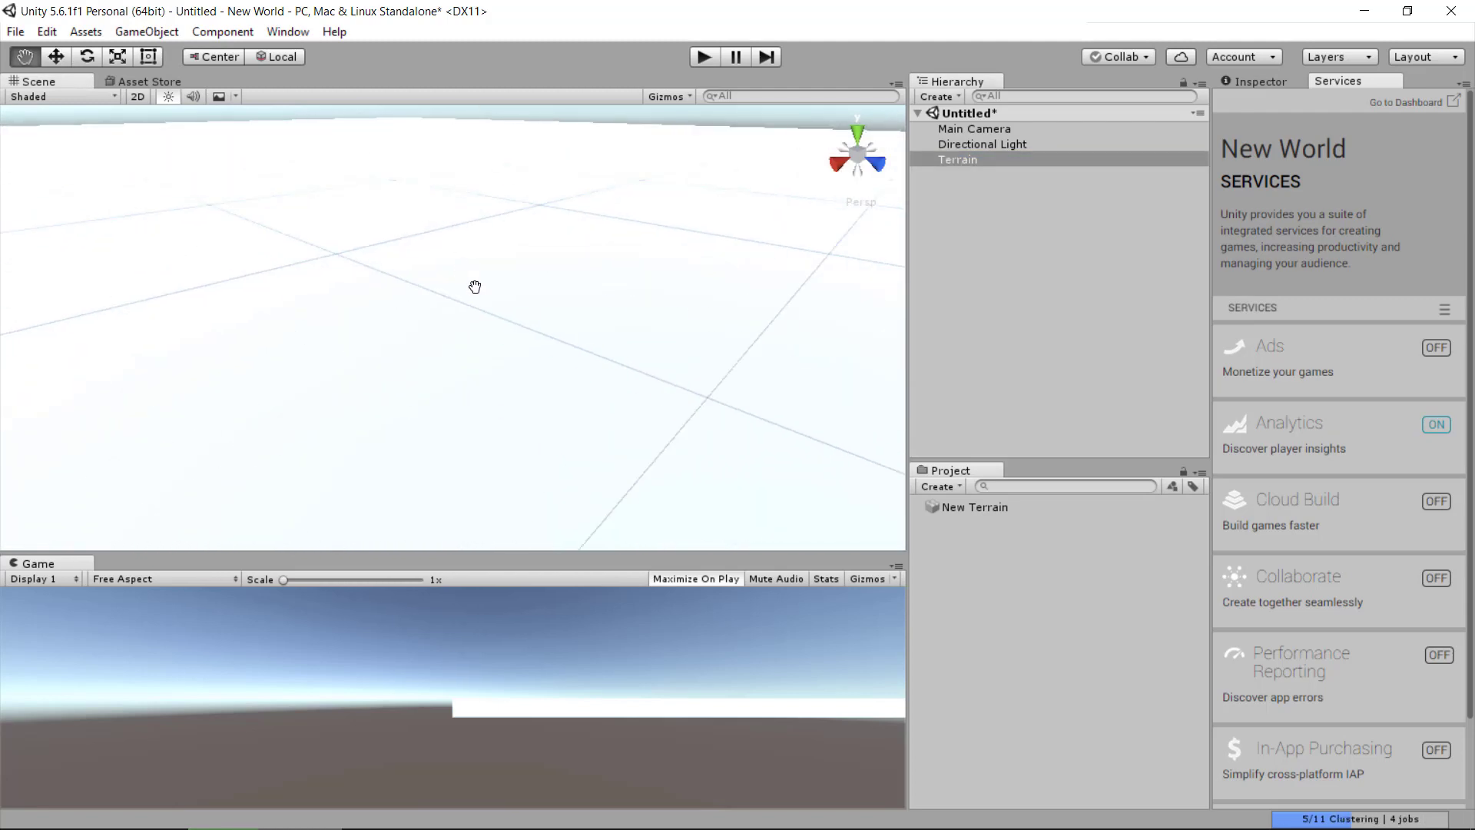
pyautogui.scroll(-3, 478, 290)
pyautogui.scroll(-1, 468, 331)
pyautogui.scroll(2, 469, 292)
pyautogui.scroll(-5, 494, 296)
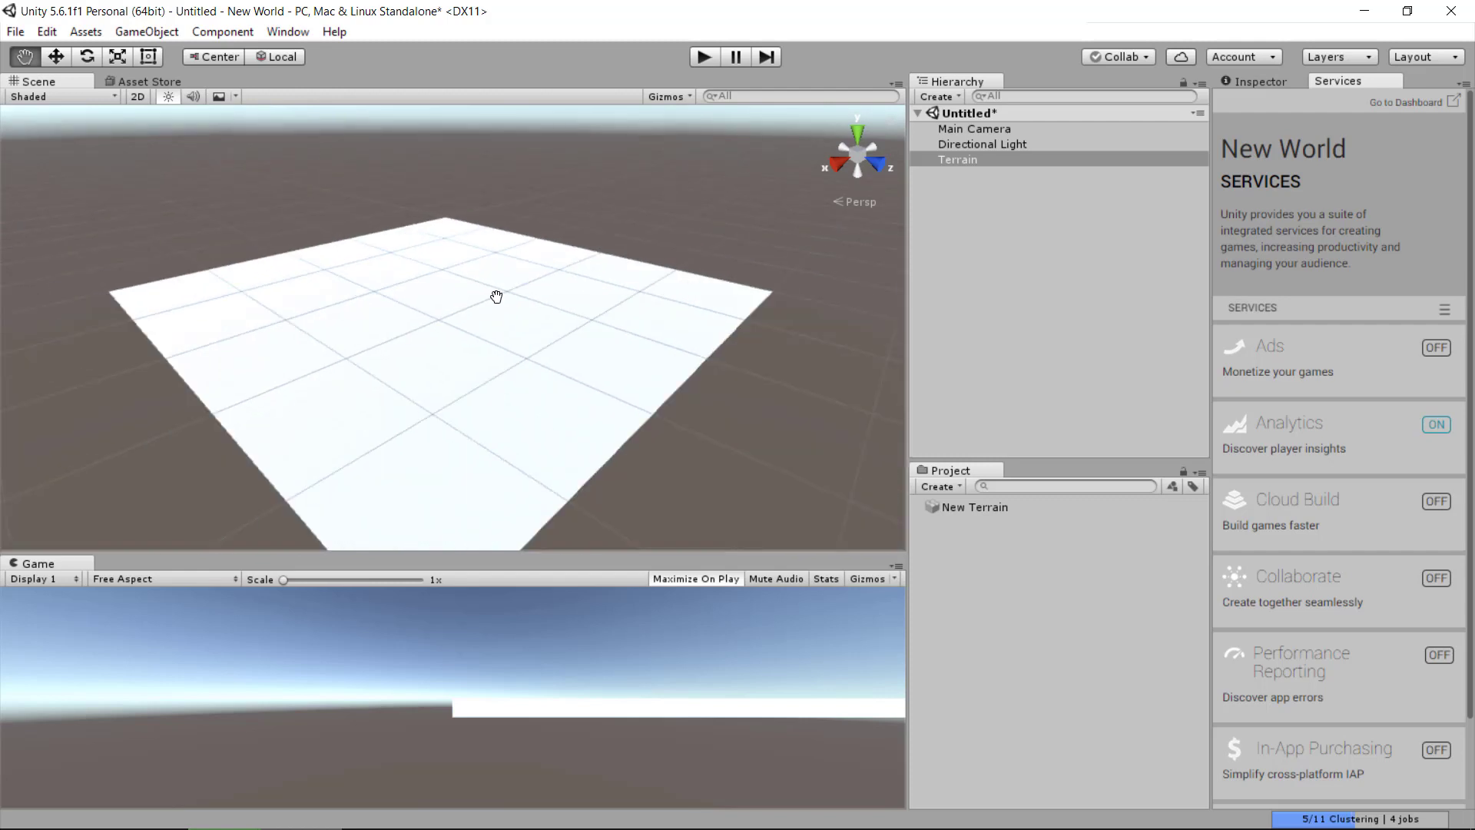
pyautogui.scroll(3, 560, 304)
pyautogui.scroll(-3, 510, 316)
pyautogui.scroll(-1, 537, 319)
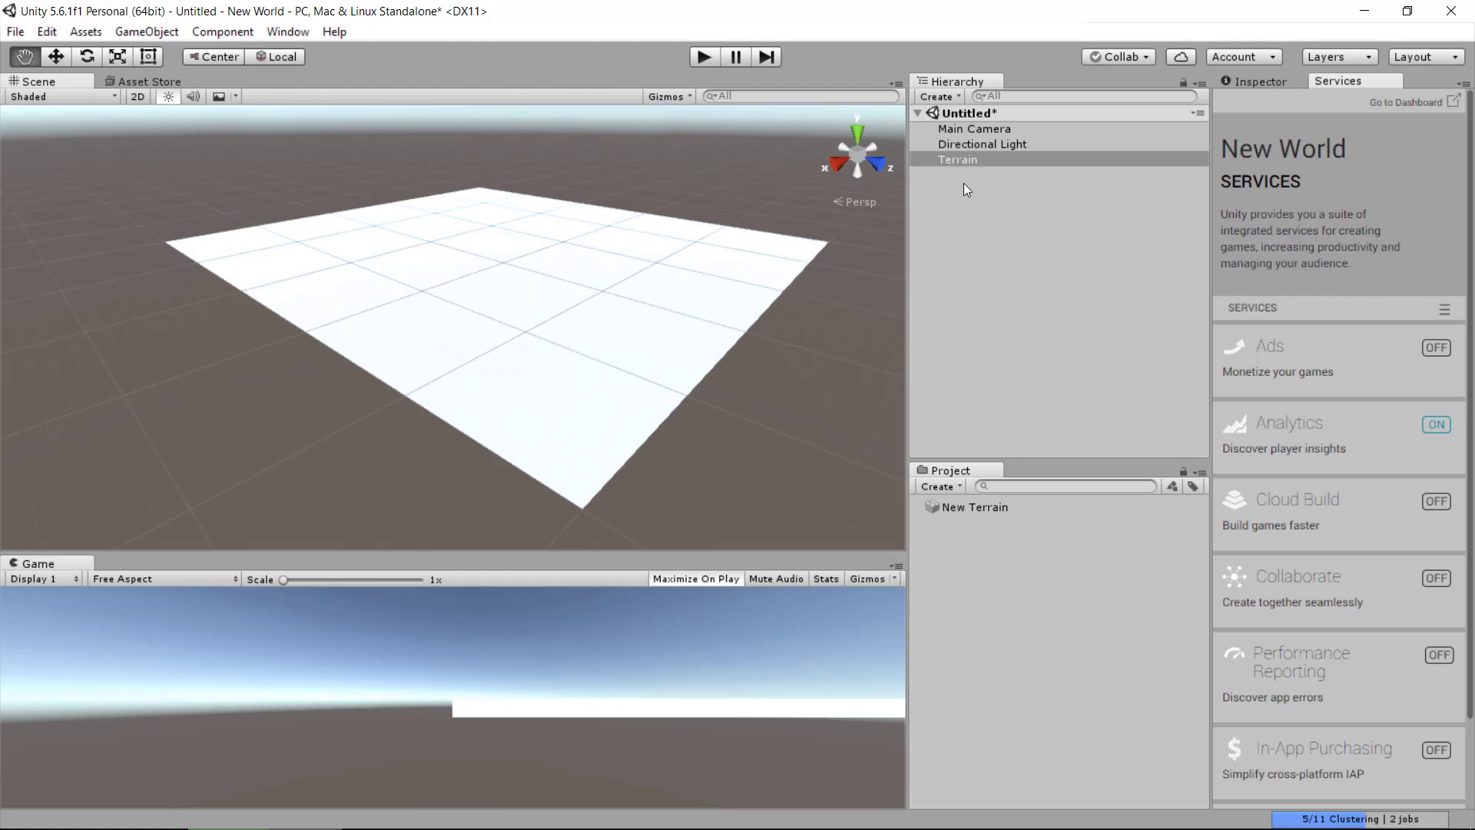
# Step: Select the Terrain object, show its properties in the Inspector, and activate the Paint Texture tool
pyautogui.click(972, 210)
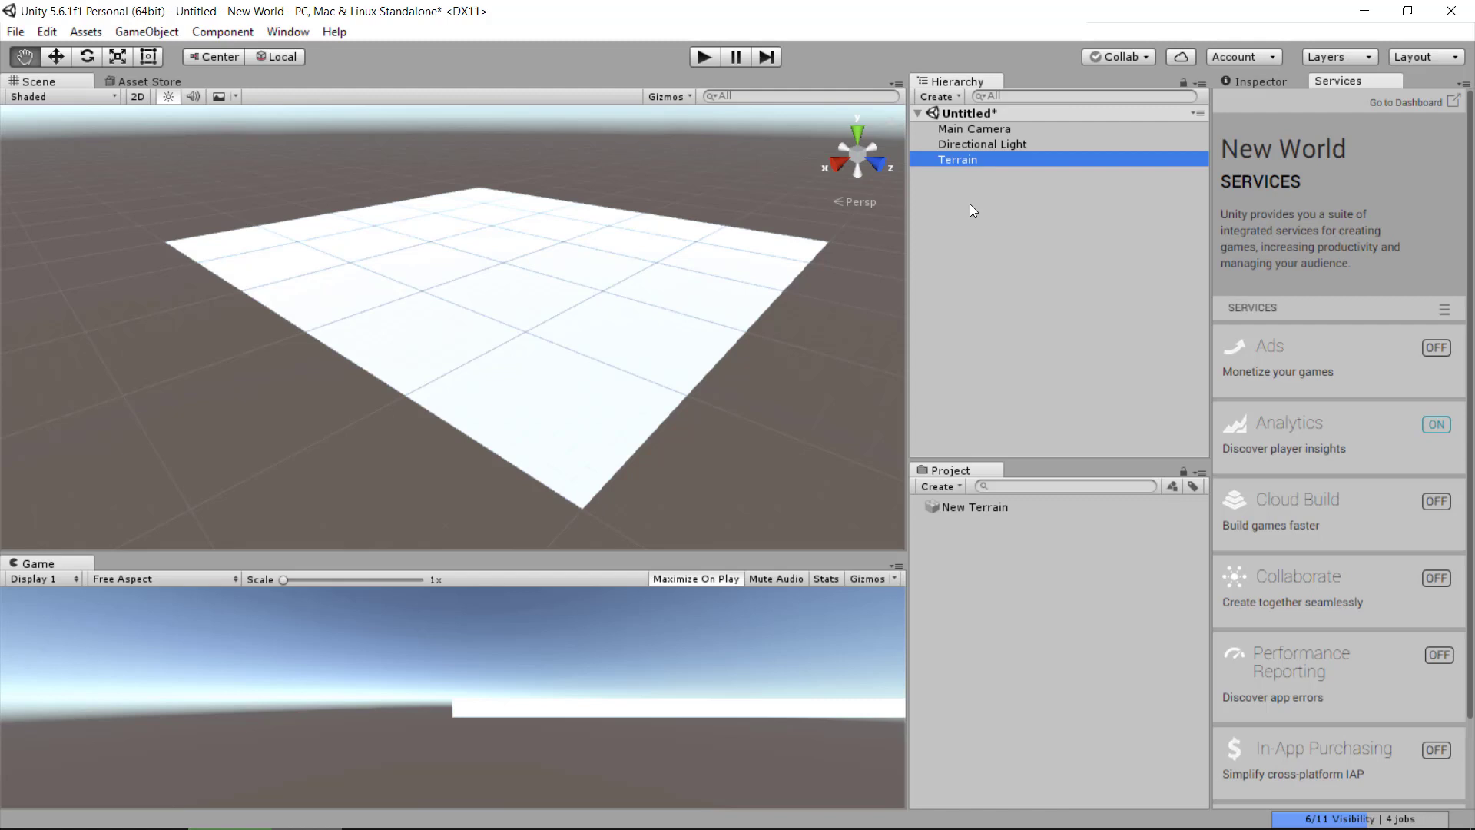
pyautogui.click(55, 56)
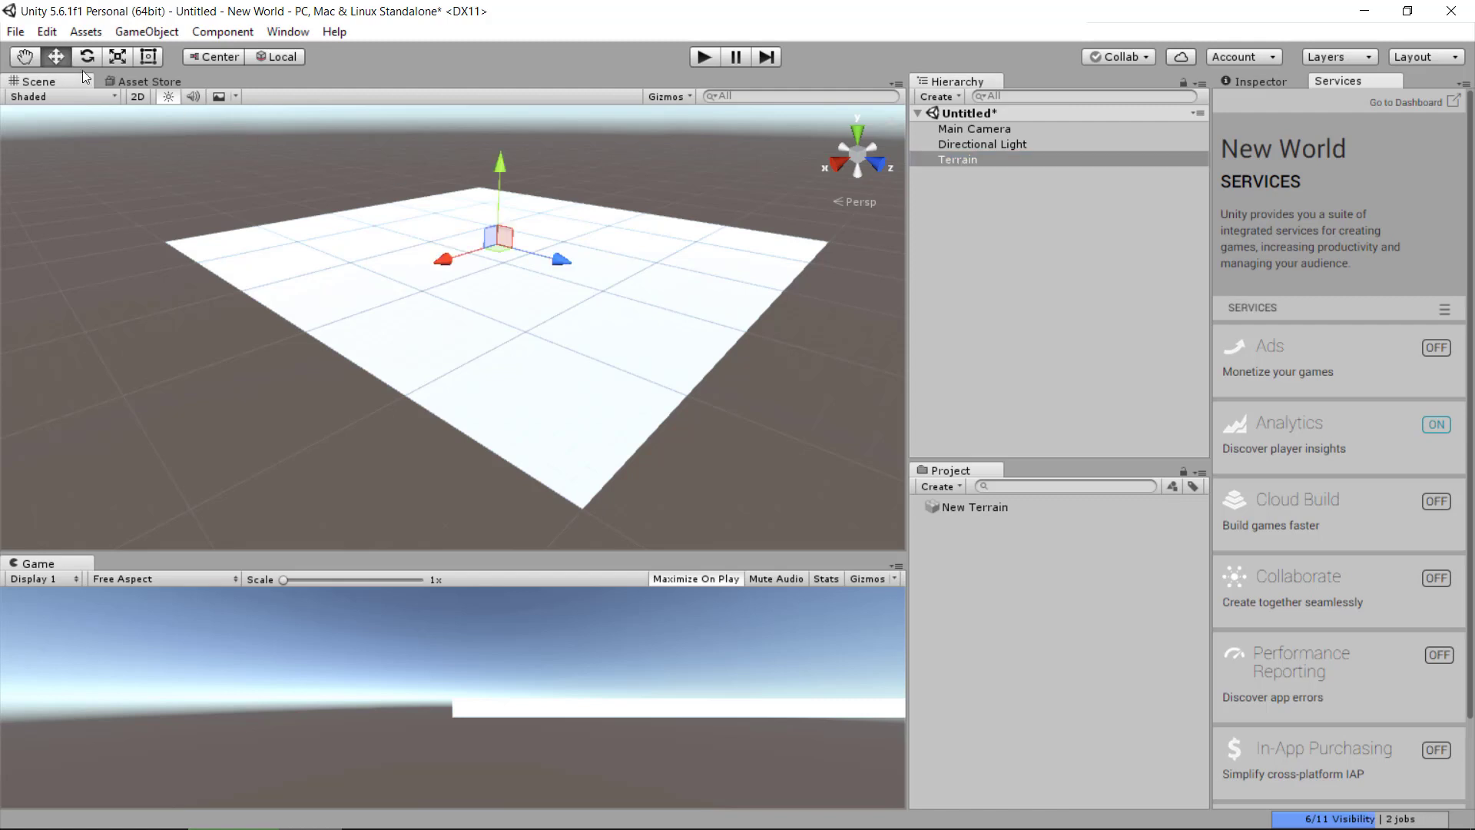
pyautogui.click(951, 161)
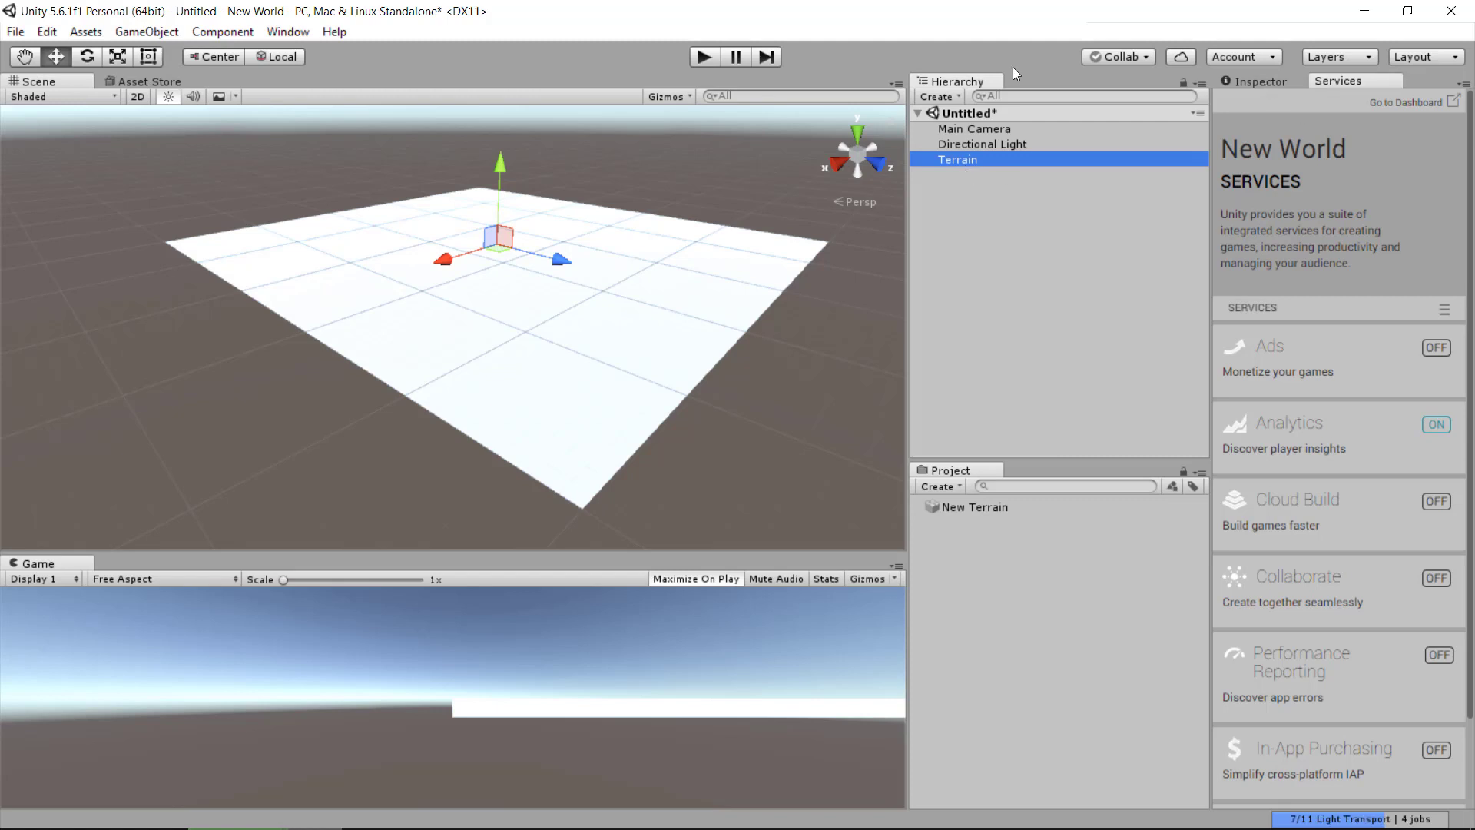
pyautogui.click(1265, 82)
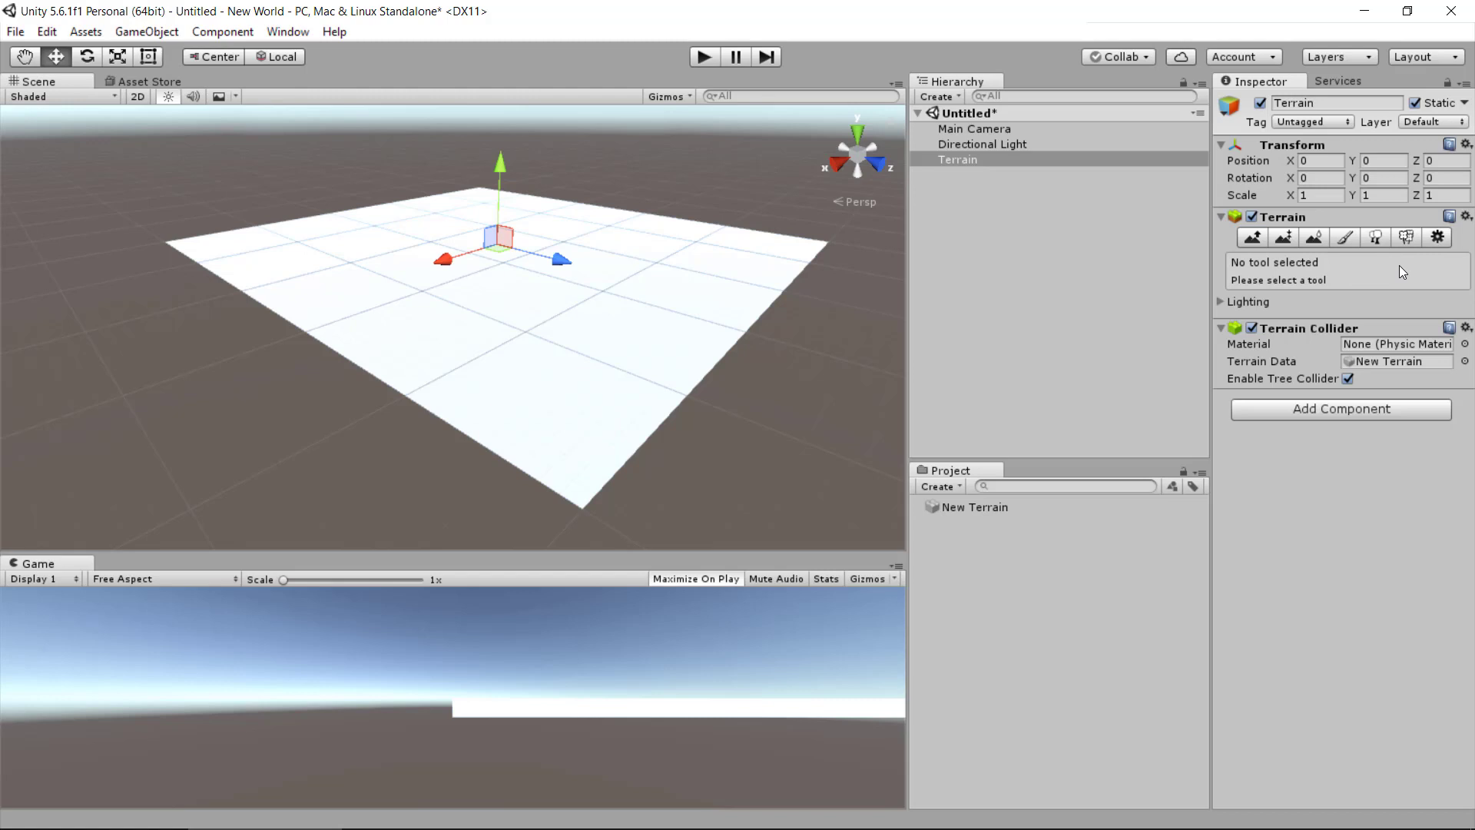
pyautogui.click(1344, 239)
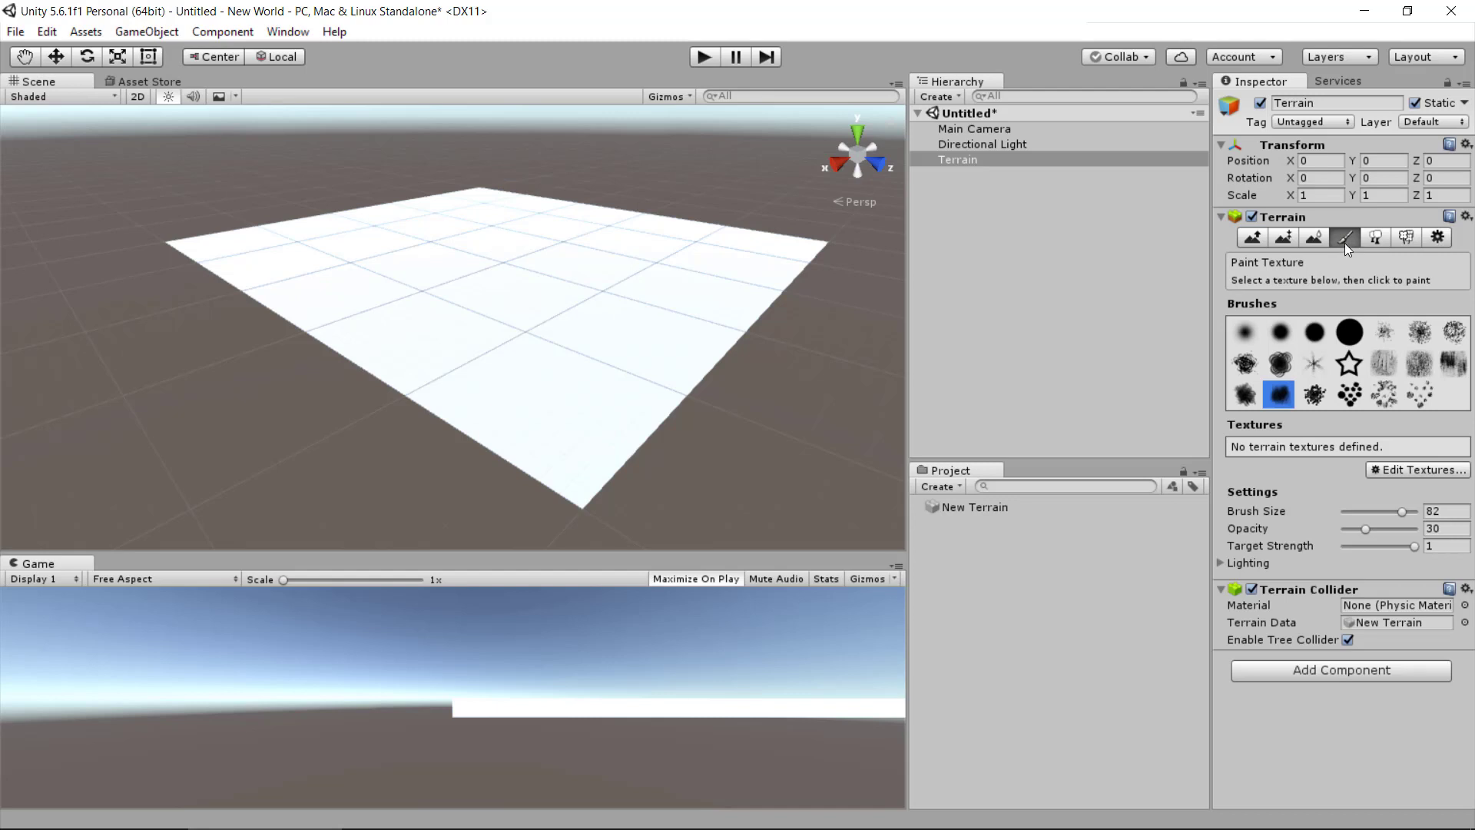
pyautogui.click(1417, 469)
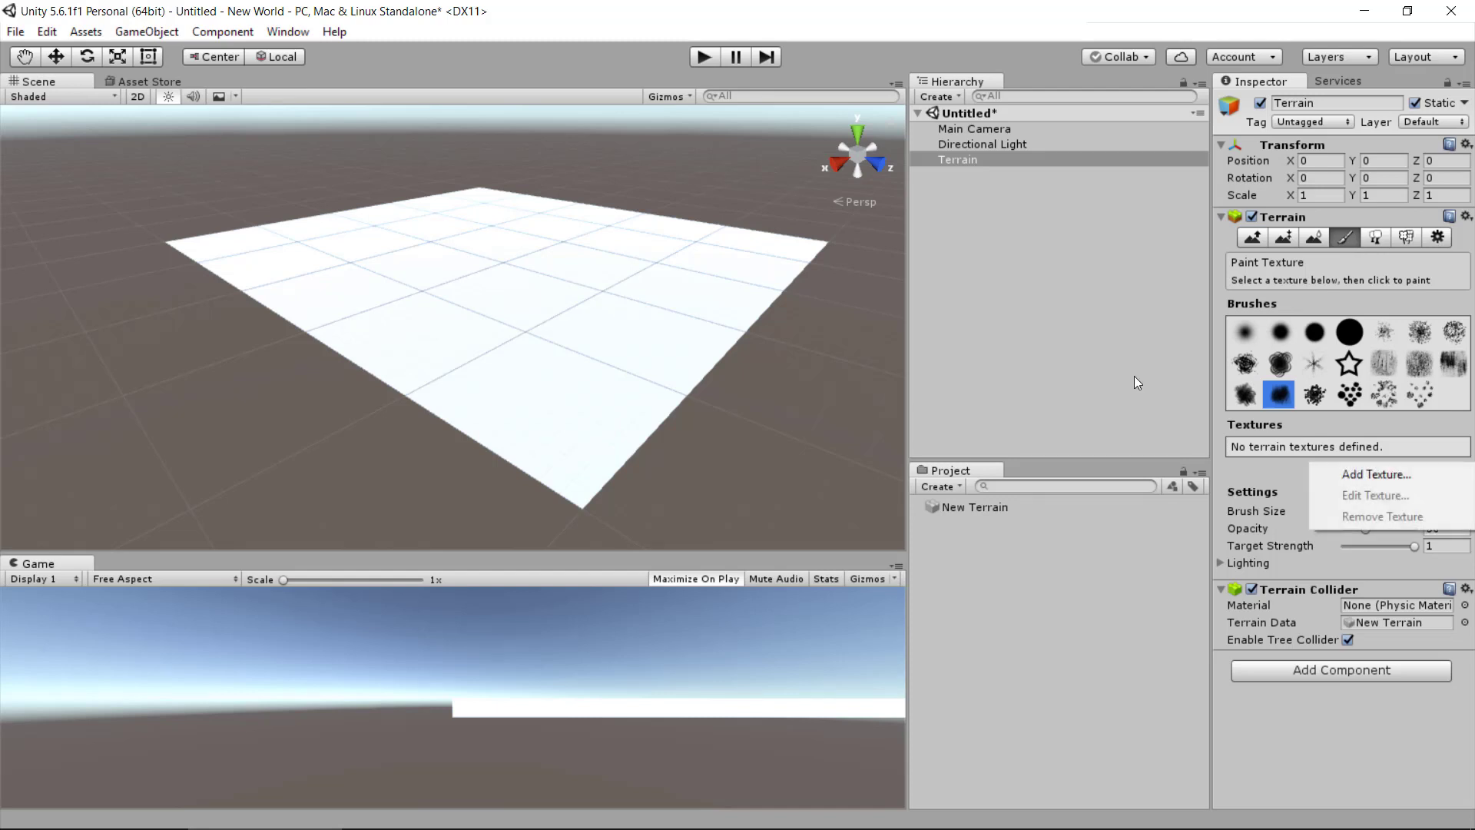
pyautogui.click(1375, 474)
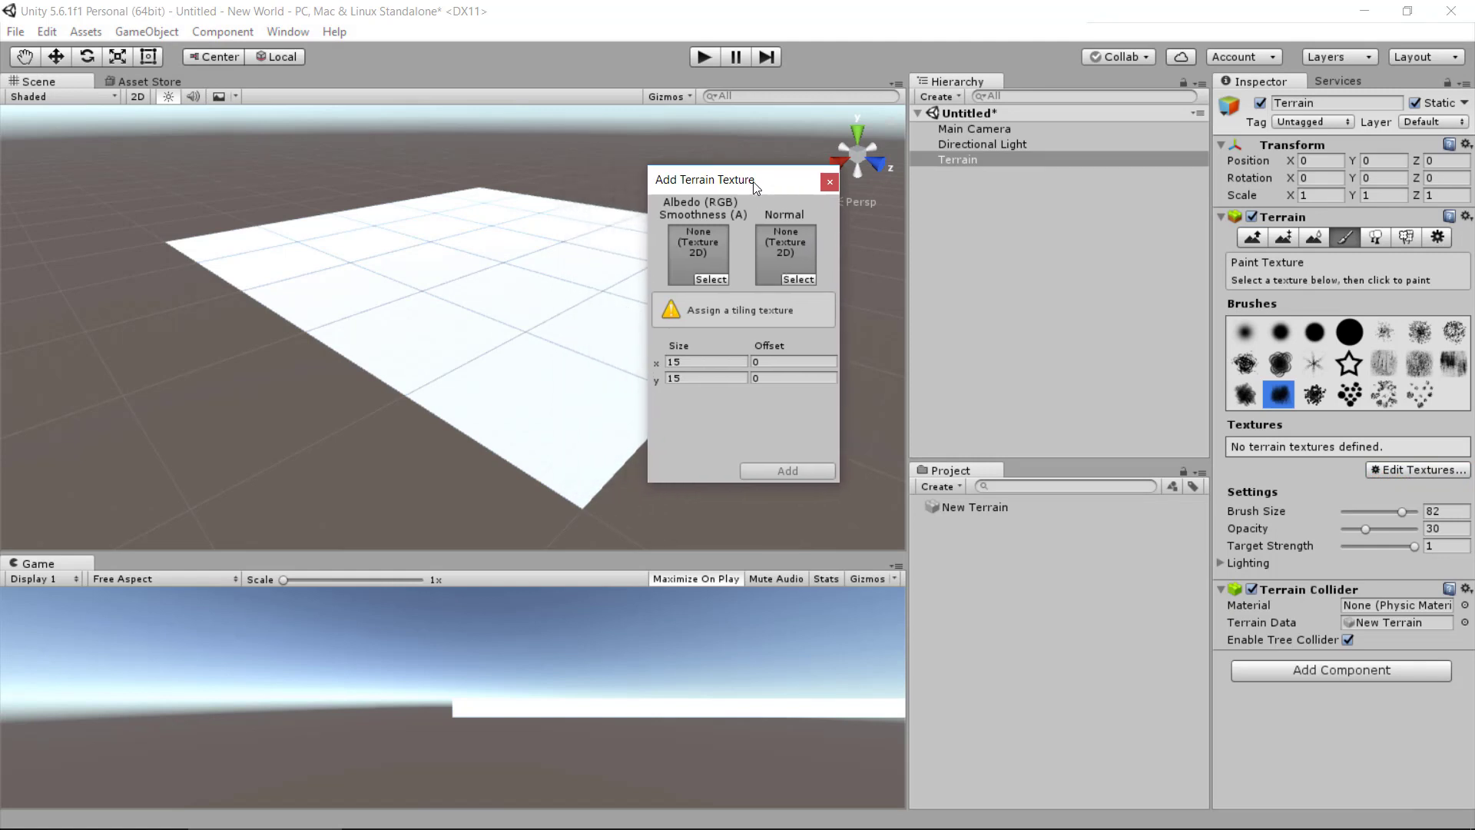
pyautogui.click(708, 279)
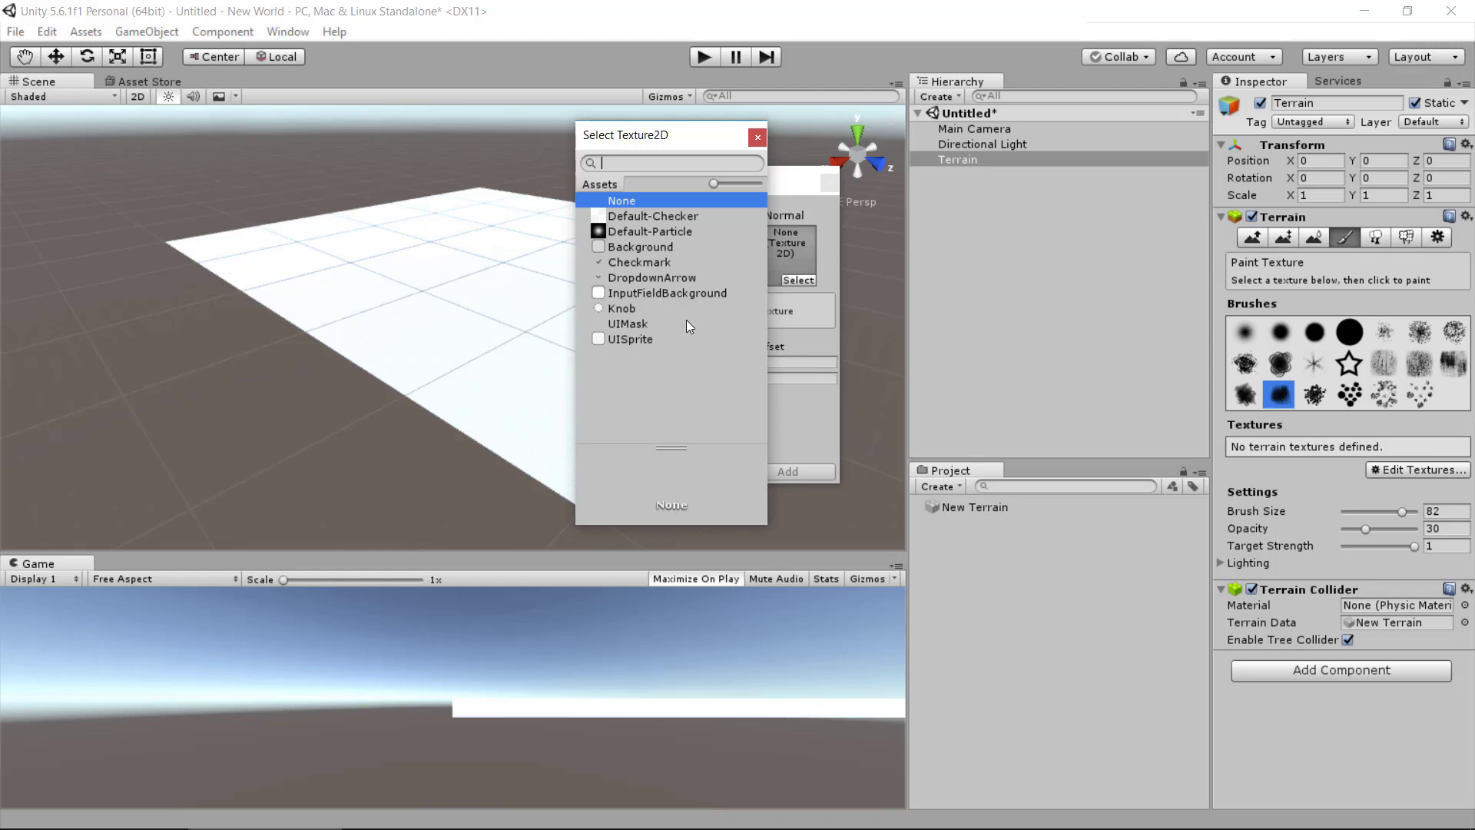
pyautogui.click(758, 136)
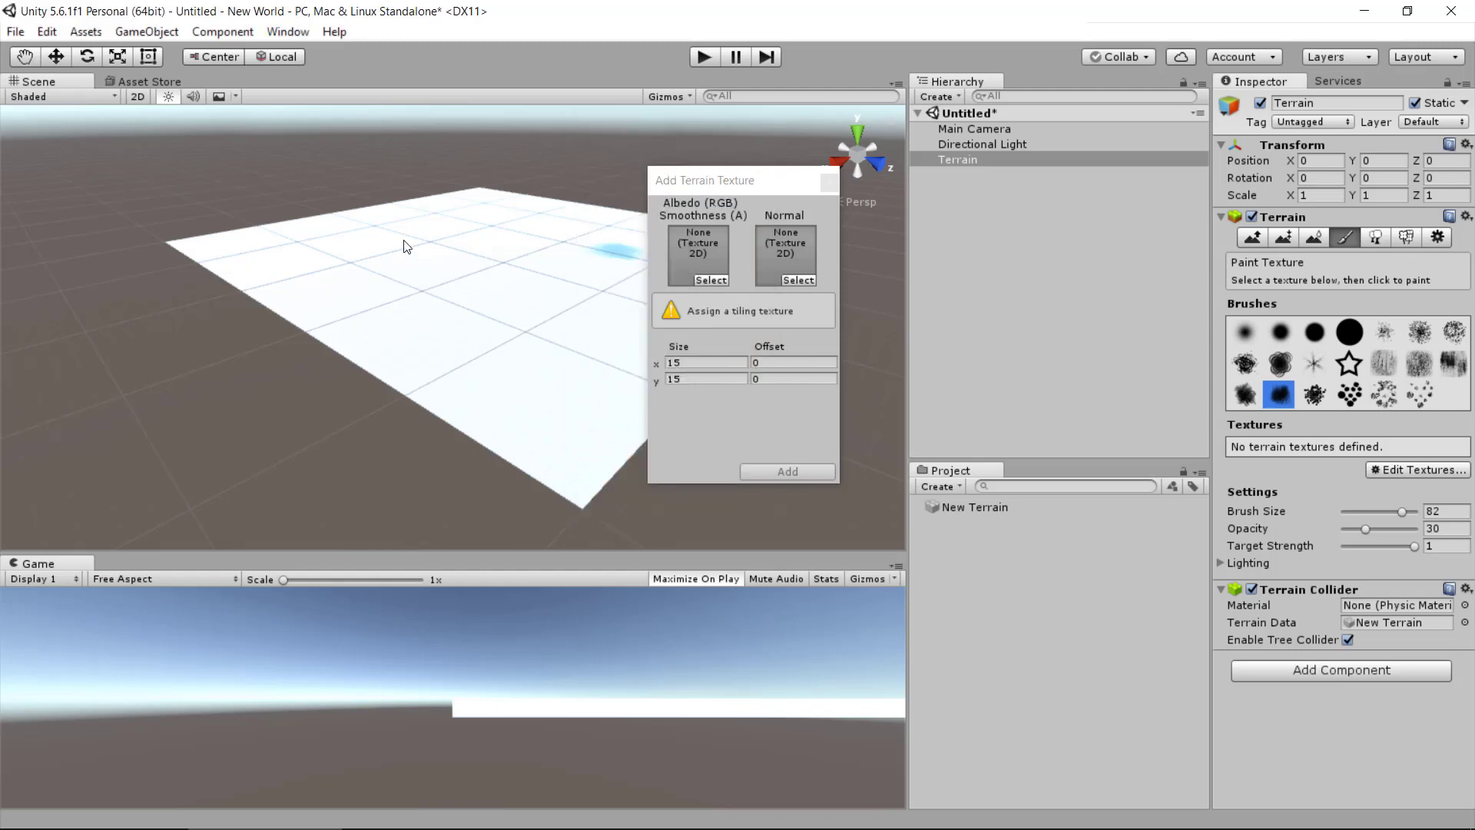
pyautogui.click(815, 184)
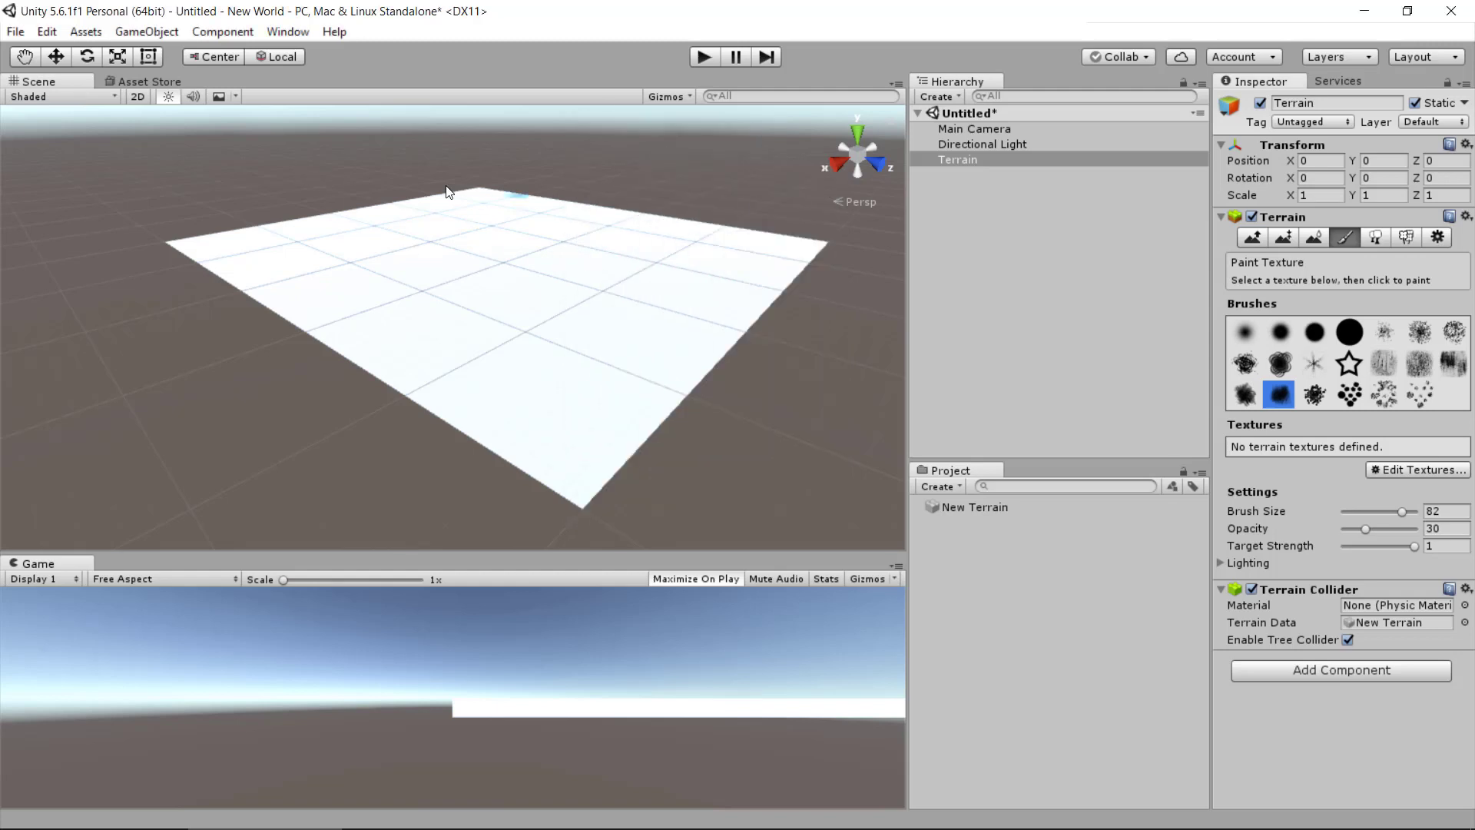
# Step: Search the Asset Store for "terrain textures" and restrict the results to free assets only
pyautogui.click(140, 81)
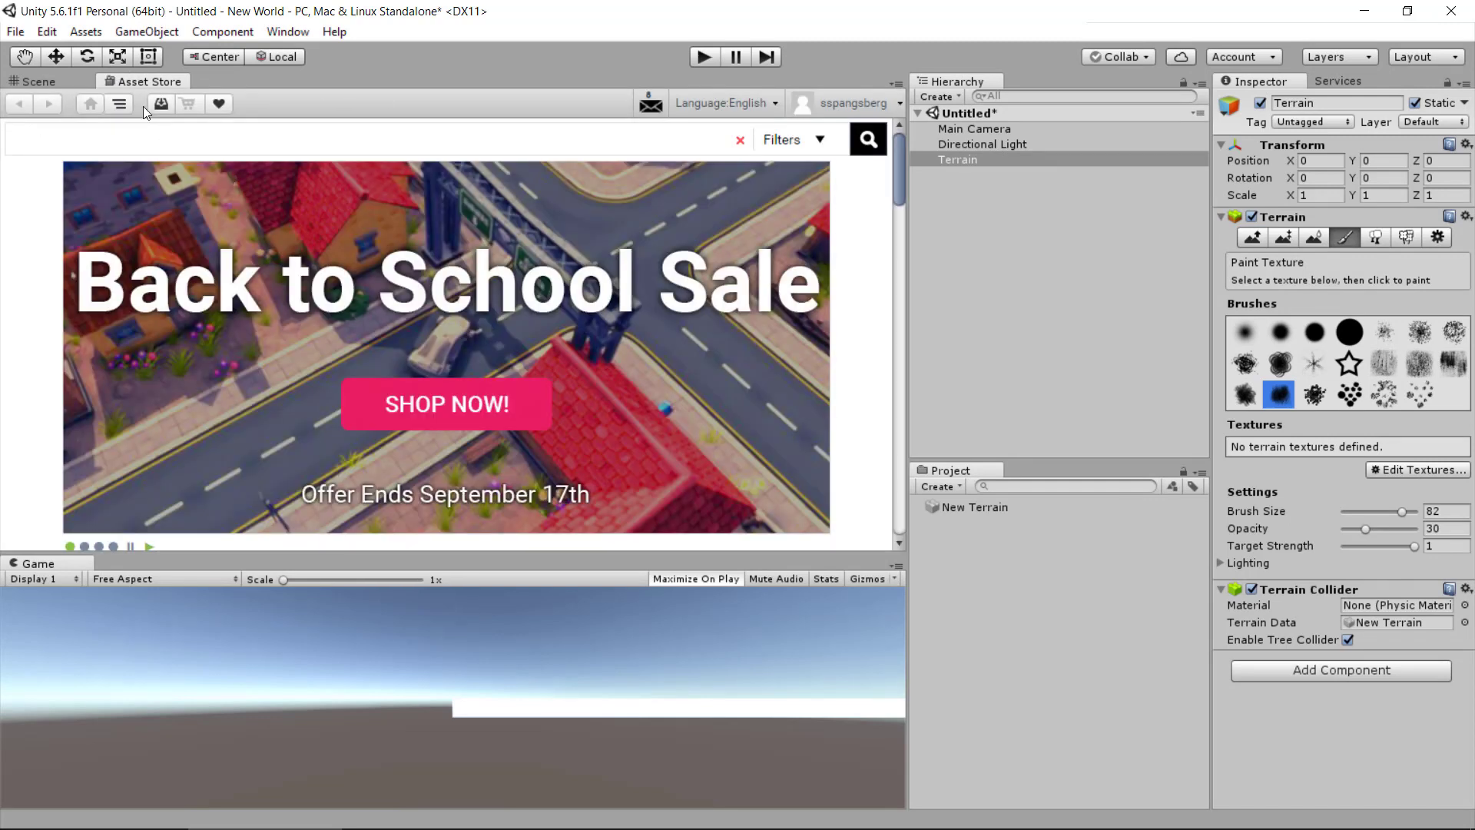
pyautogui.write('terrain textures')
pyautogui.press('Return')
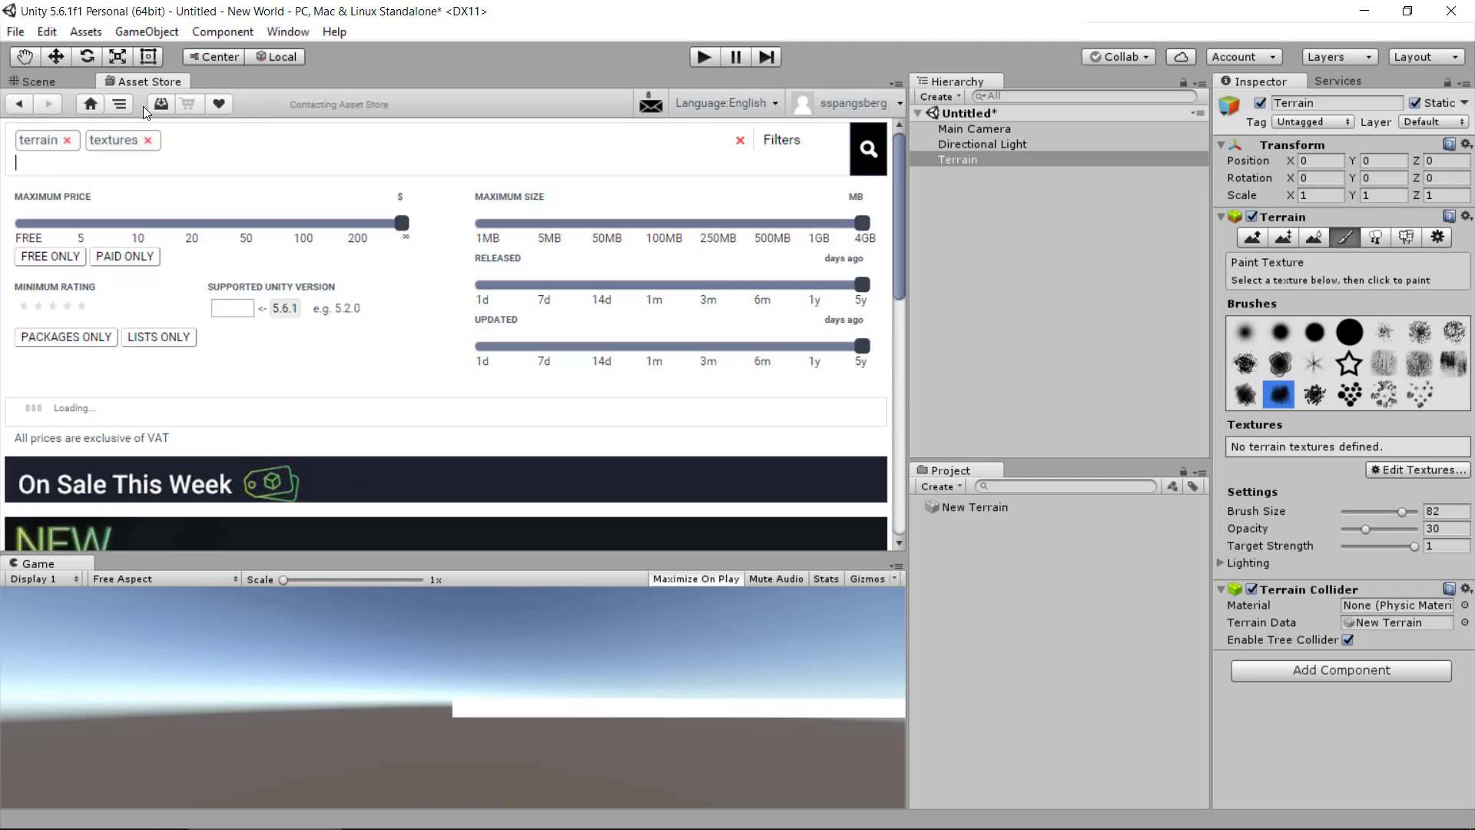
pyautogui.click(42, 259)
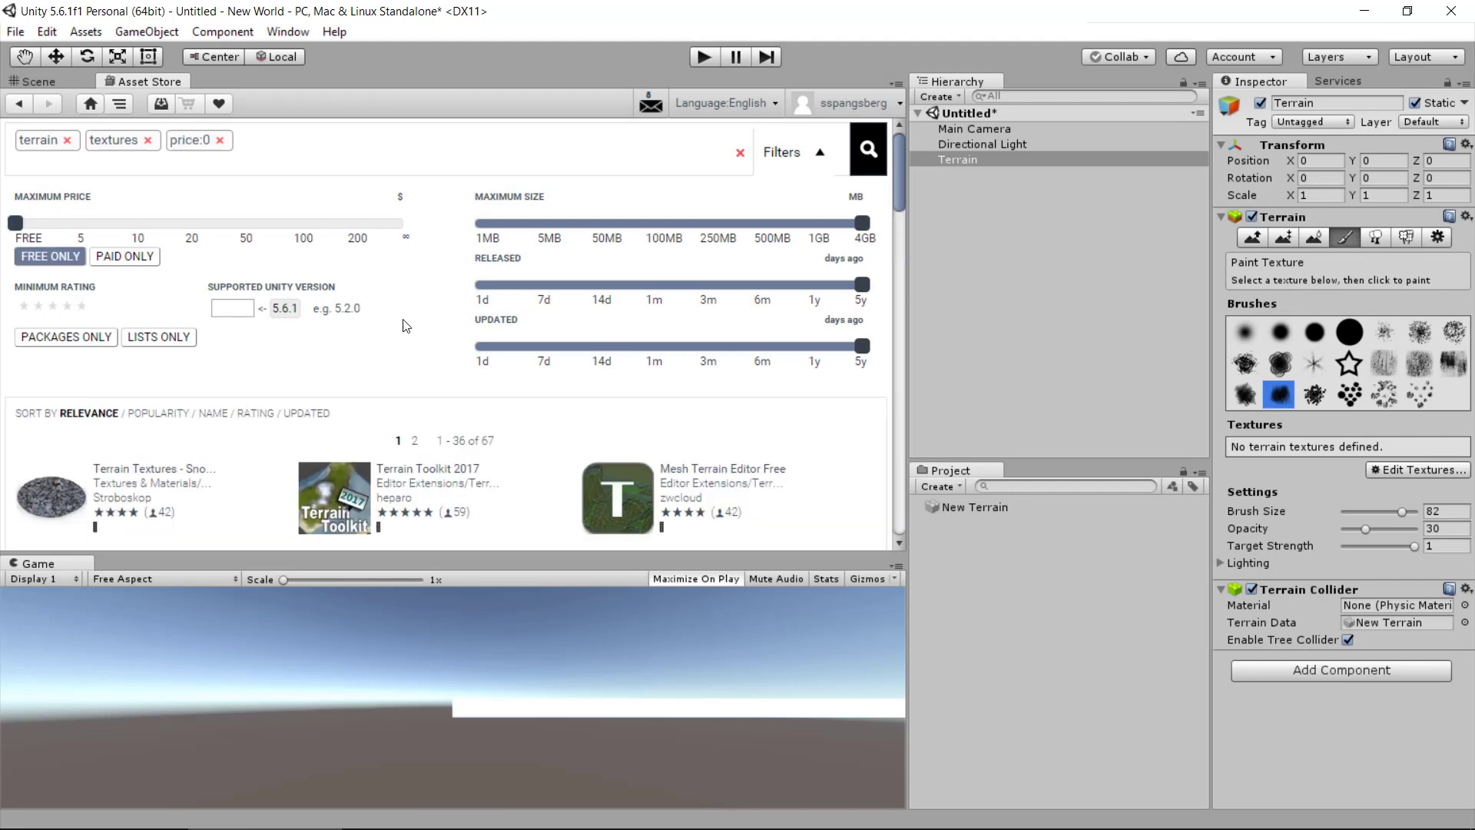
# Step: Browse the free terrain texture results and open the Outdoor Ground Textures package page
pyautogui.scroll(-6, 405, 326)
pyautogui.scroll(3, 395, 316)
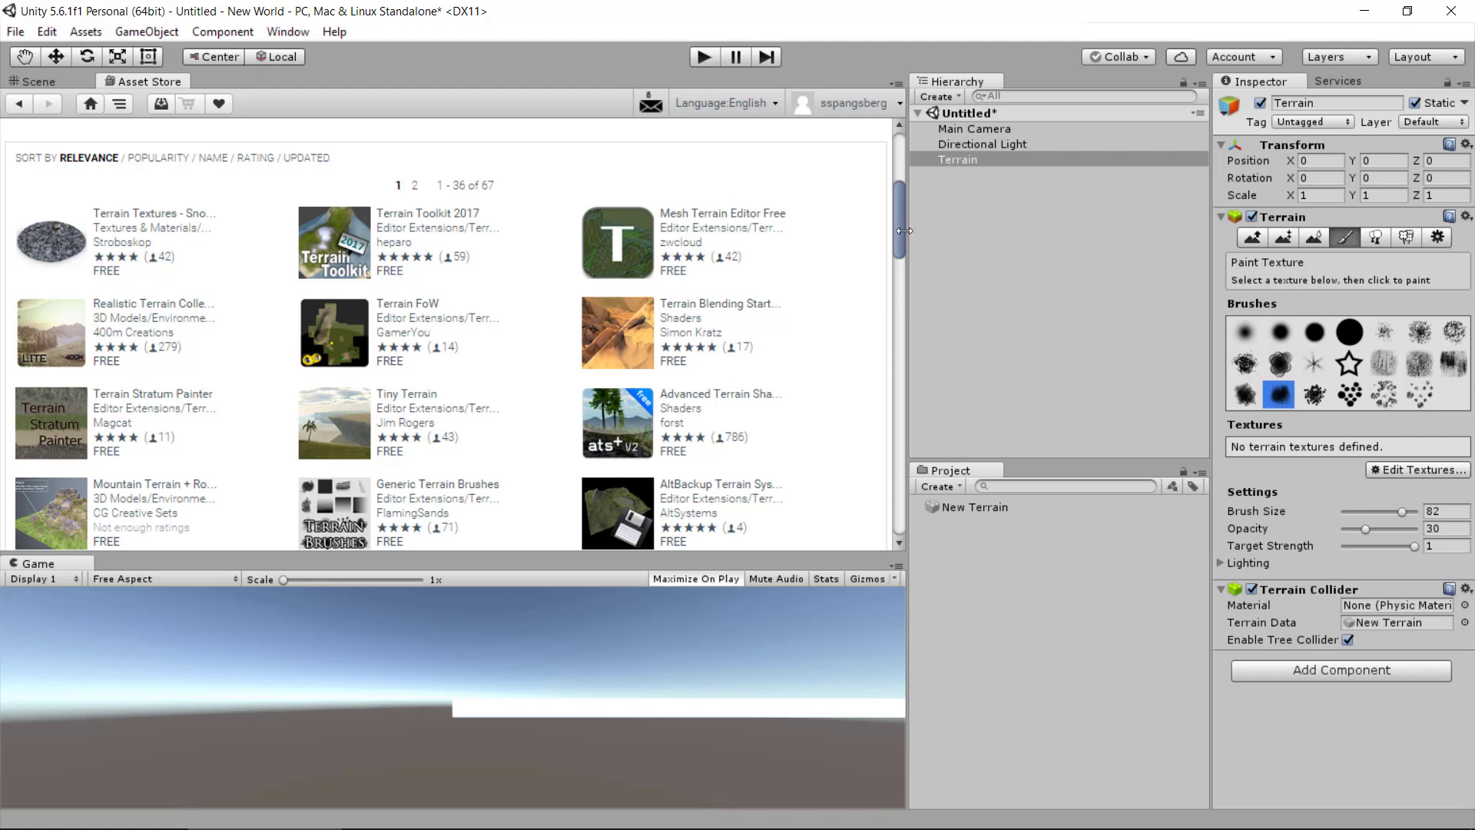
pyautogui.moveTo(904, 231); pyautogui.dragTo(737, 282)
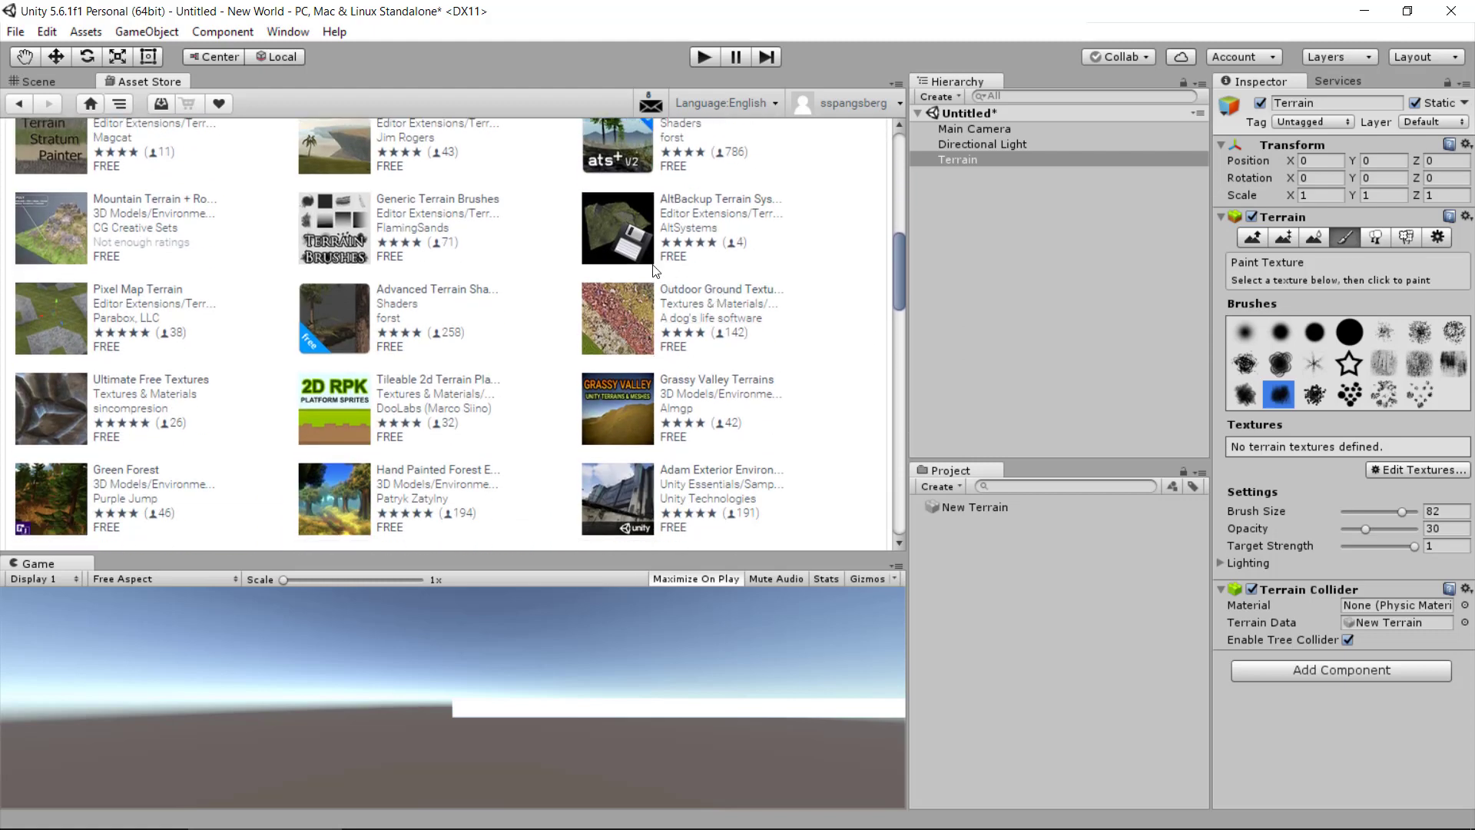
pyautogui.click(703, 297)
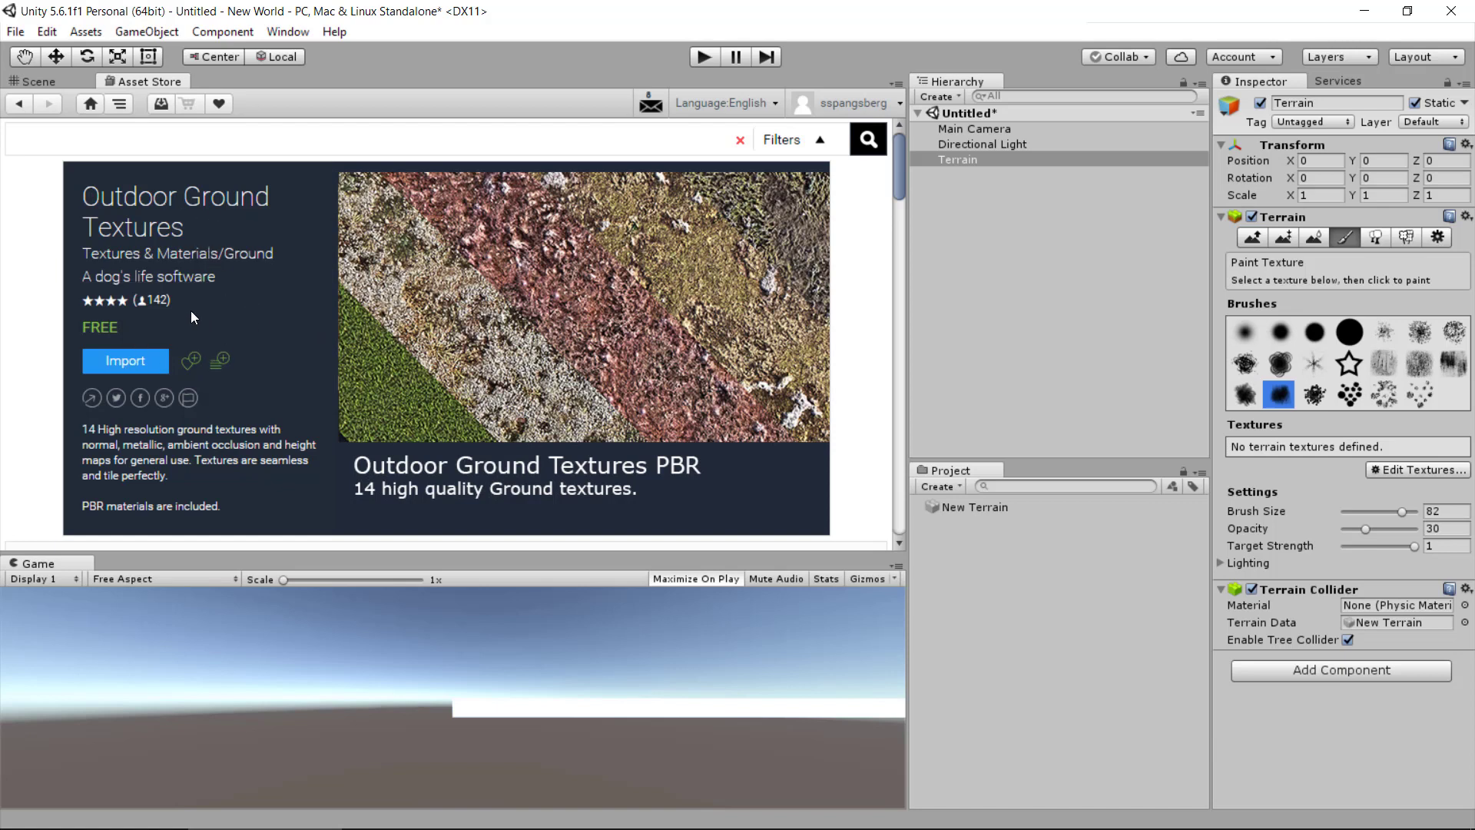
# Step: Import the complete Outdoor Ground Textures package into the project and return to the Scene view
pyautogui.click(123, 367)
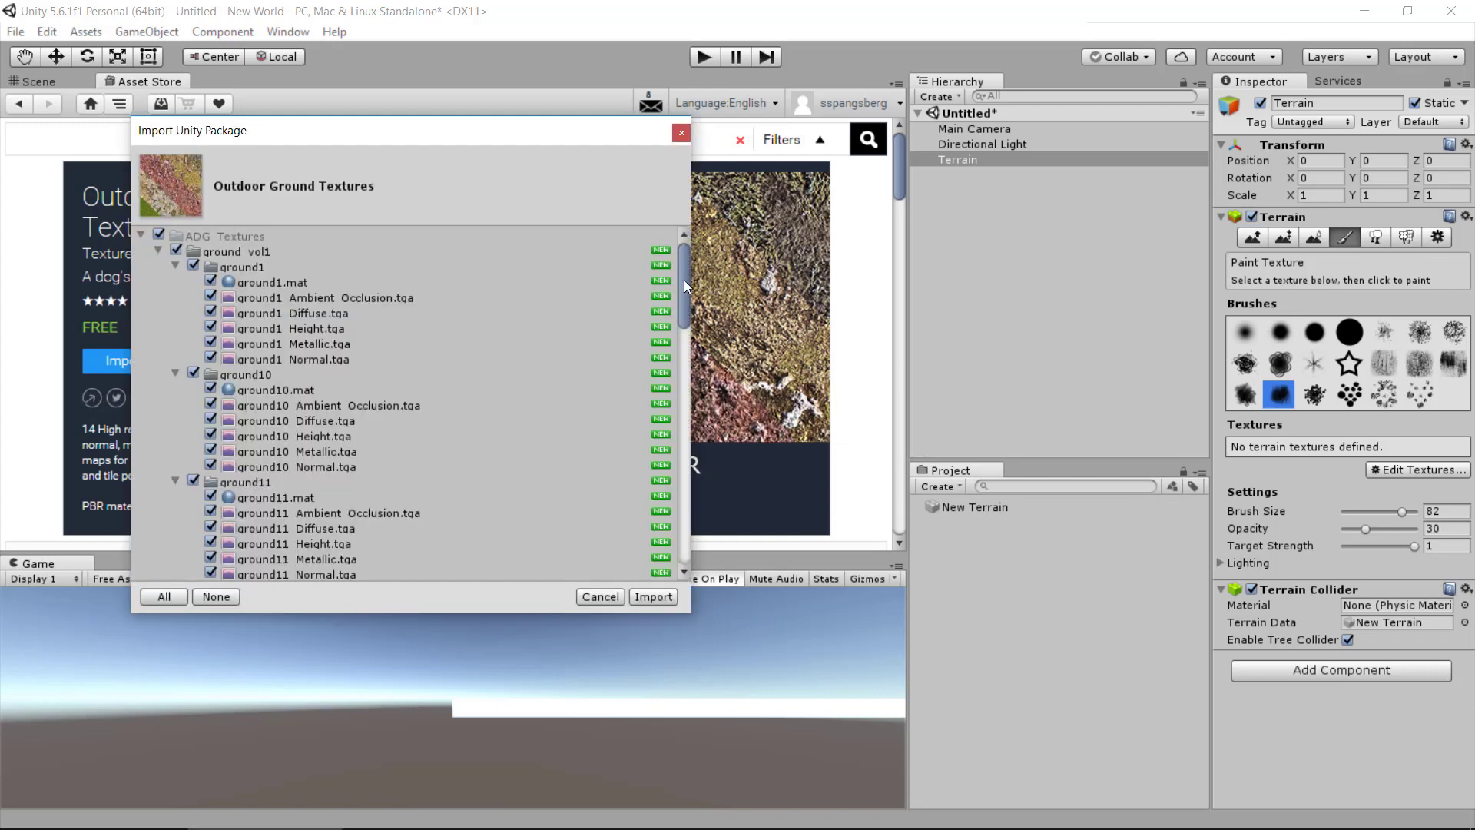
pyautogui.moveTo(683, 284)
pyautogui.mouseDown()
pyautogui.moveTo(682, 532)
pyautogui.moveTo(684, 272)
pyautogui.mouseUp()
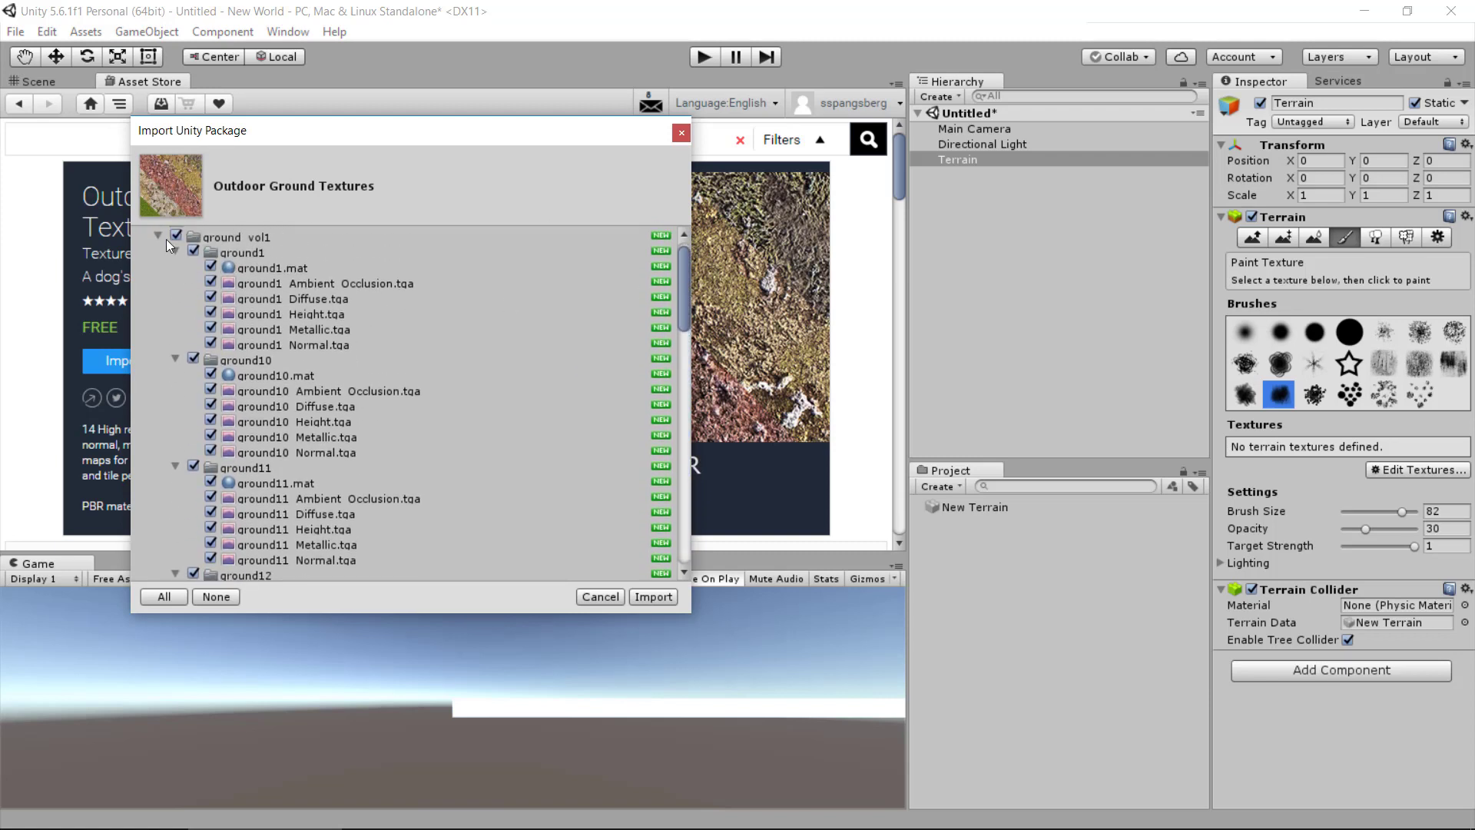
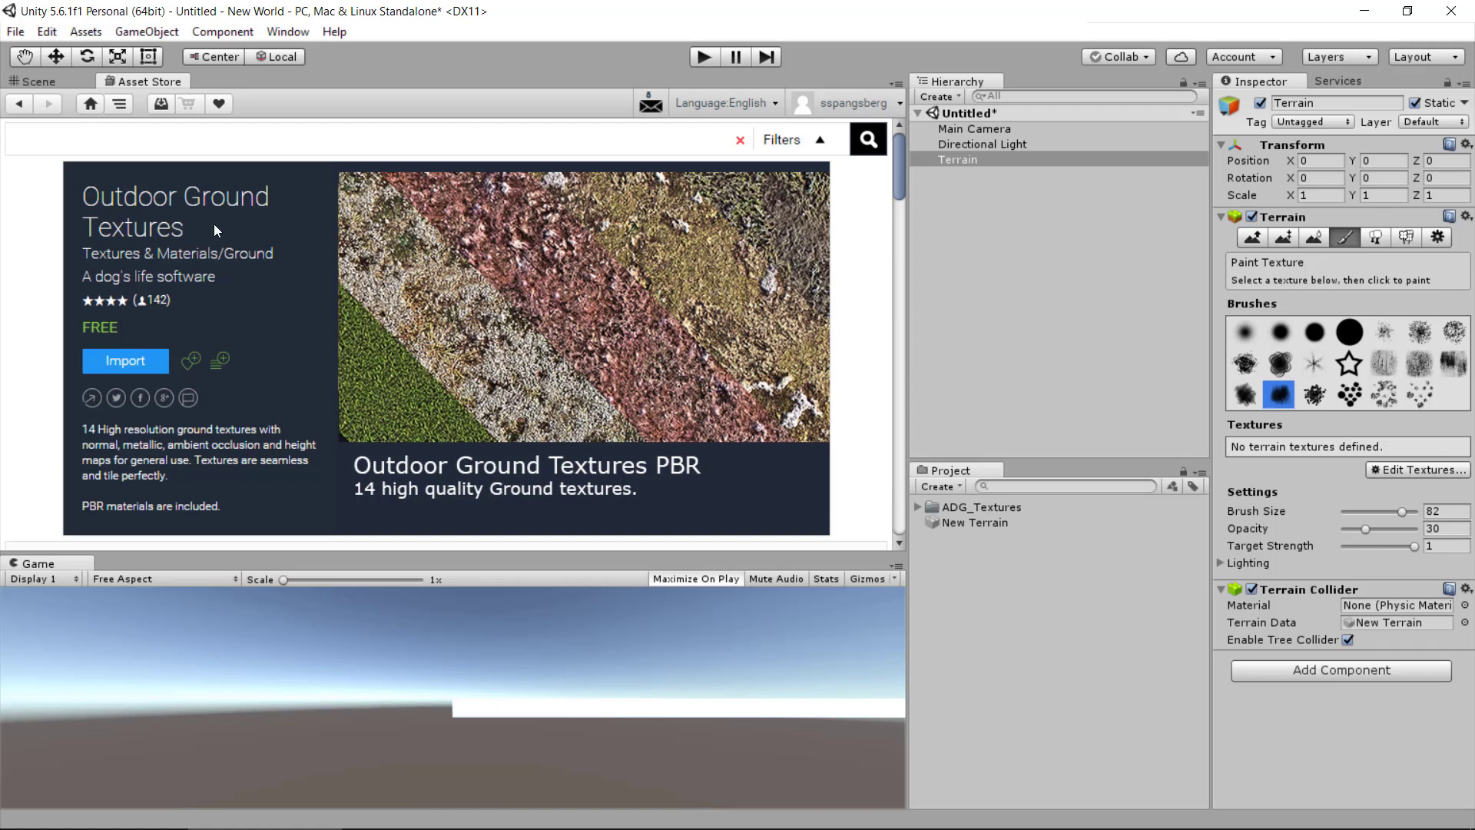
pyautogui.click(44, 78)
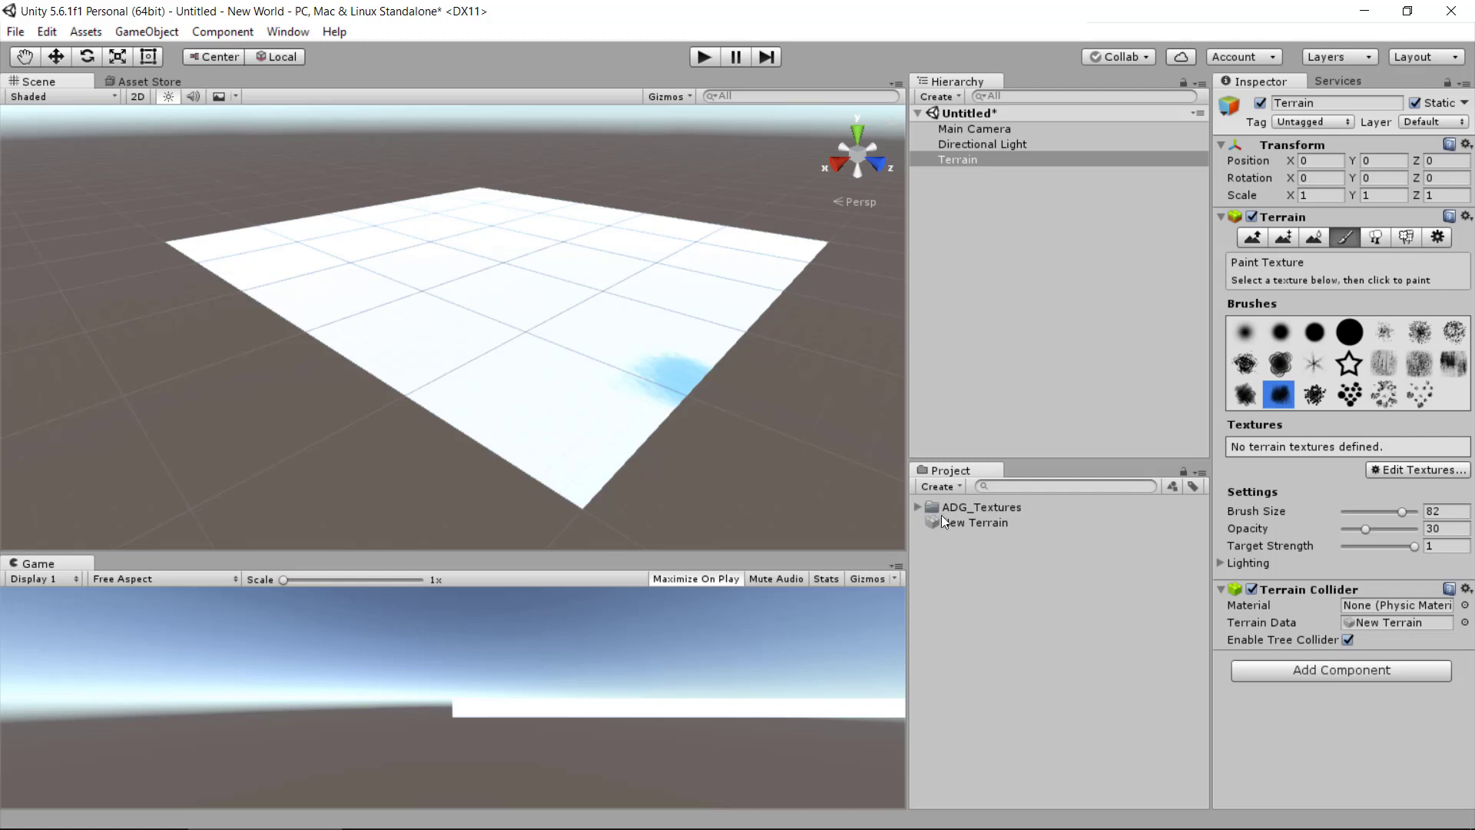
# Step: Expand the imported ADG_Textures and ground_vol1 folders and examine the contents of the ground1 and ground2 folders
pyautogui.click(918, 507)
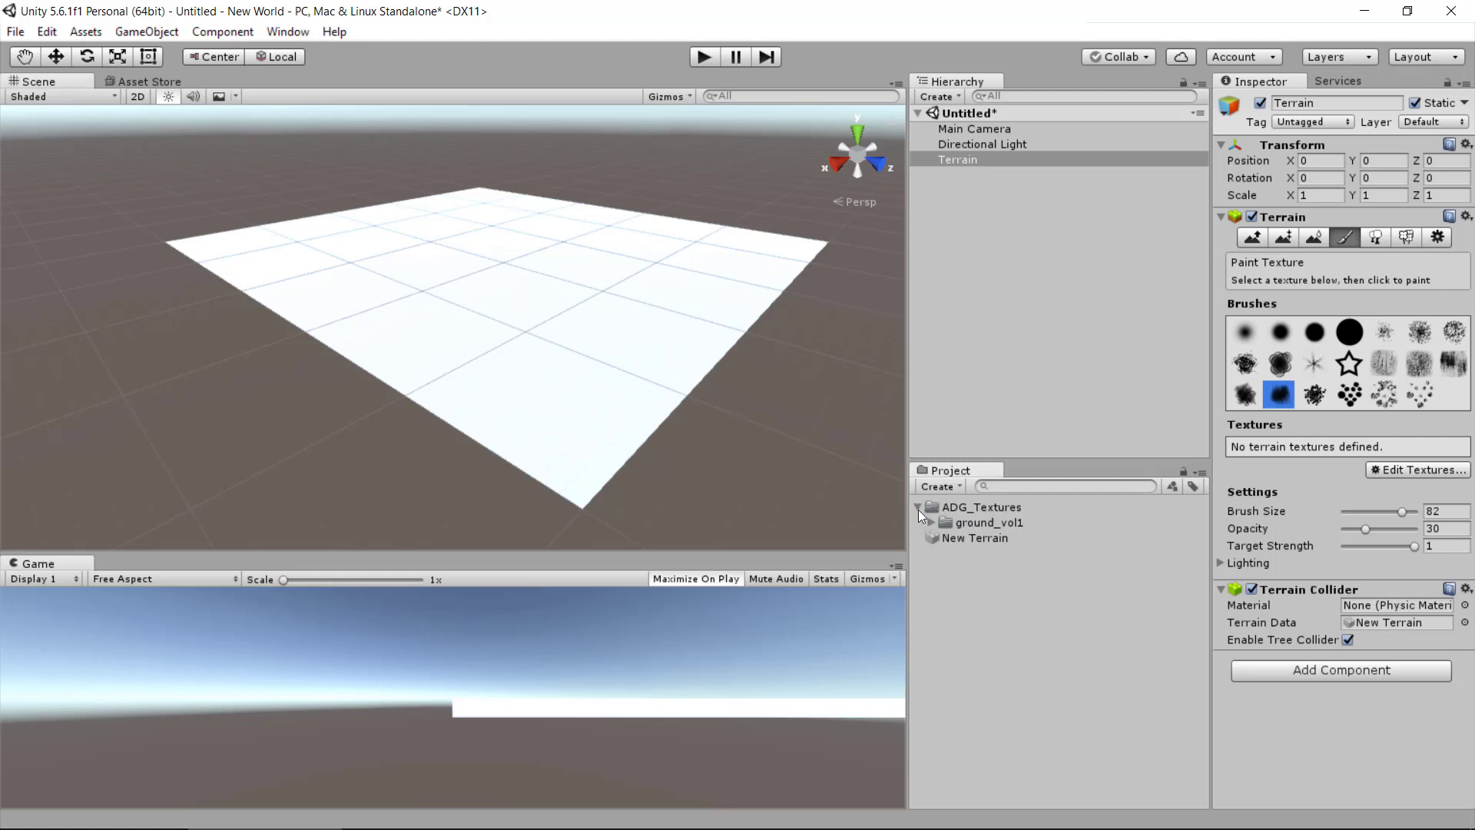
pyautogui.click(931, 523)
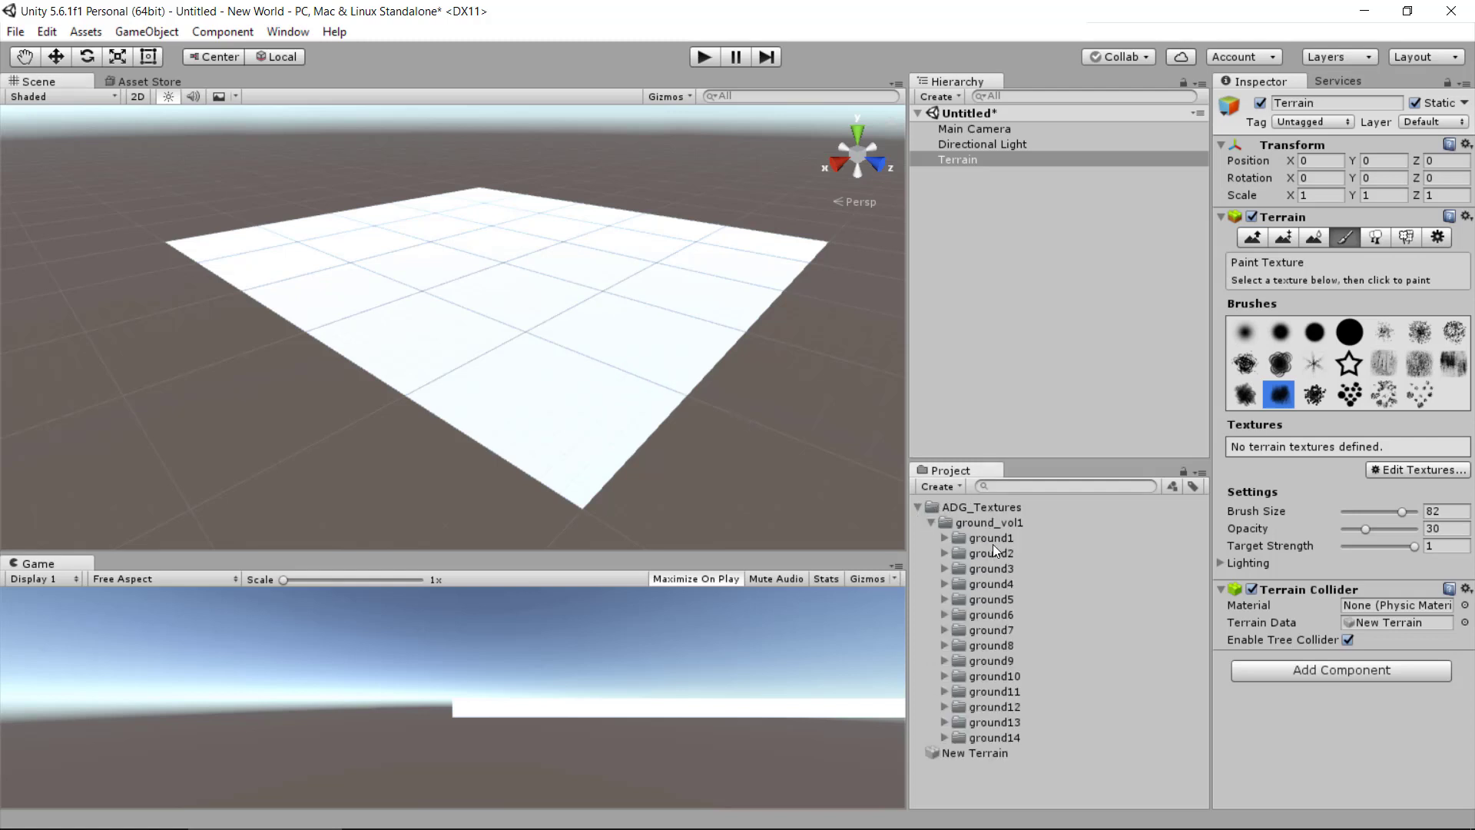
pyautogui.click(943, 537)
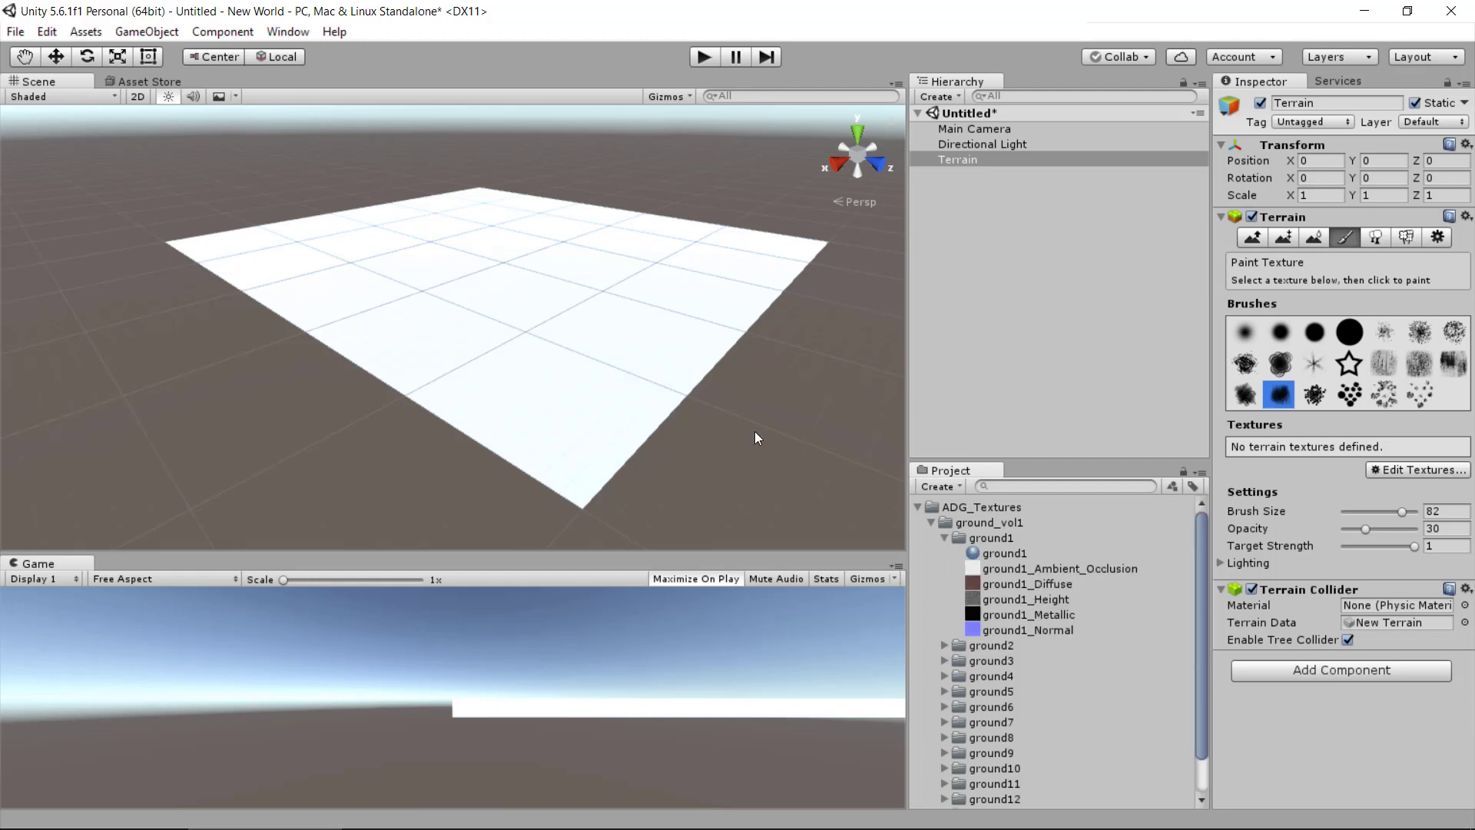
pyautogui.click(944, 553)
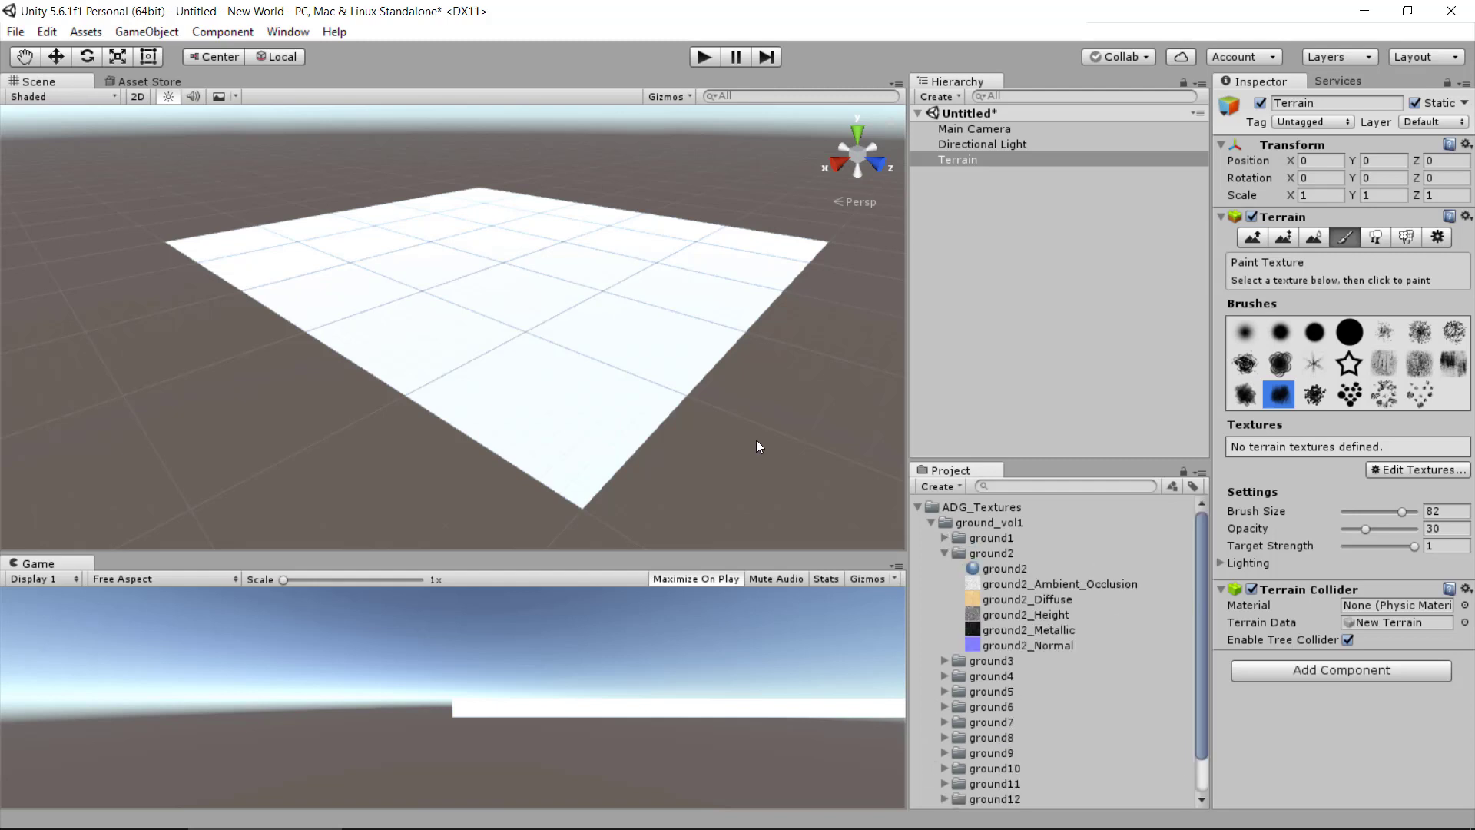
pyautogui.click(944, 553)
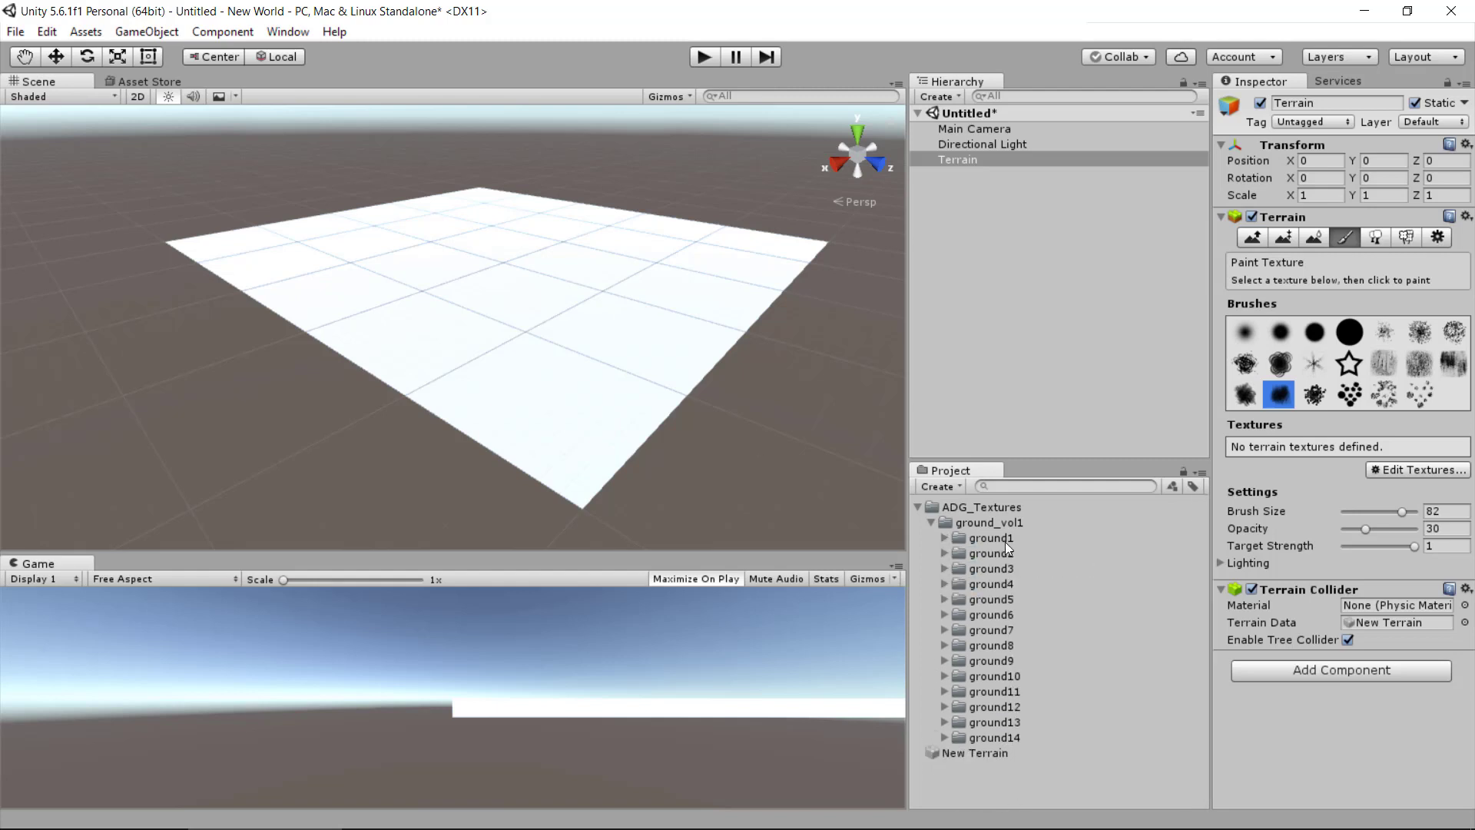
# Step: Start adding a texture to the terrain and open an enlarged picker for its albedo texture
pyautogui.click(1408, 468)
pyautogui.click(1372, 472)
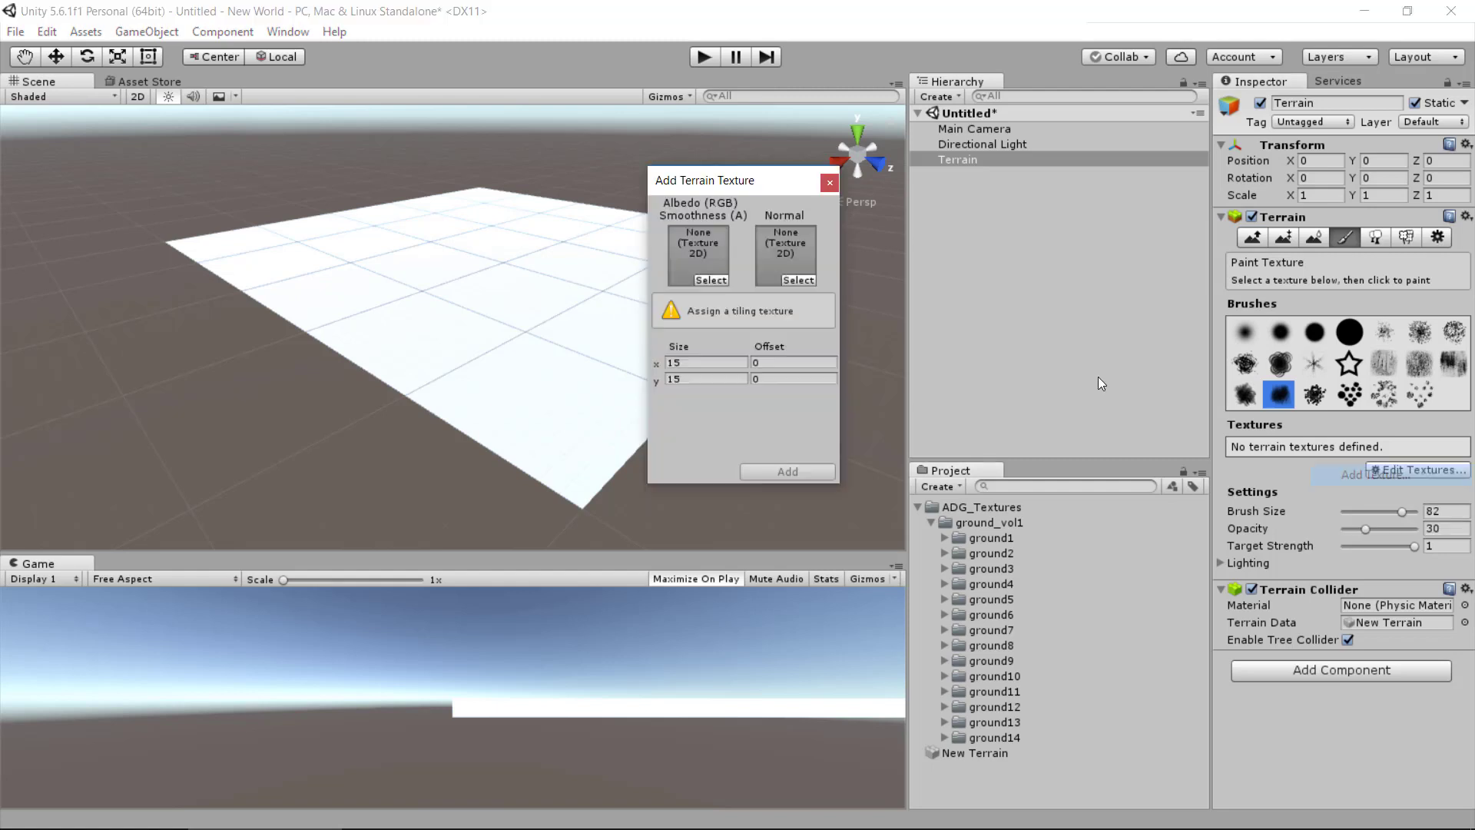
pyautogui.moveTo(722, 187); pyautogui.dragTo(581, 193)
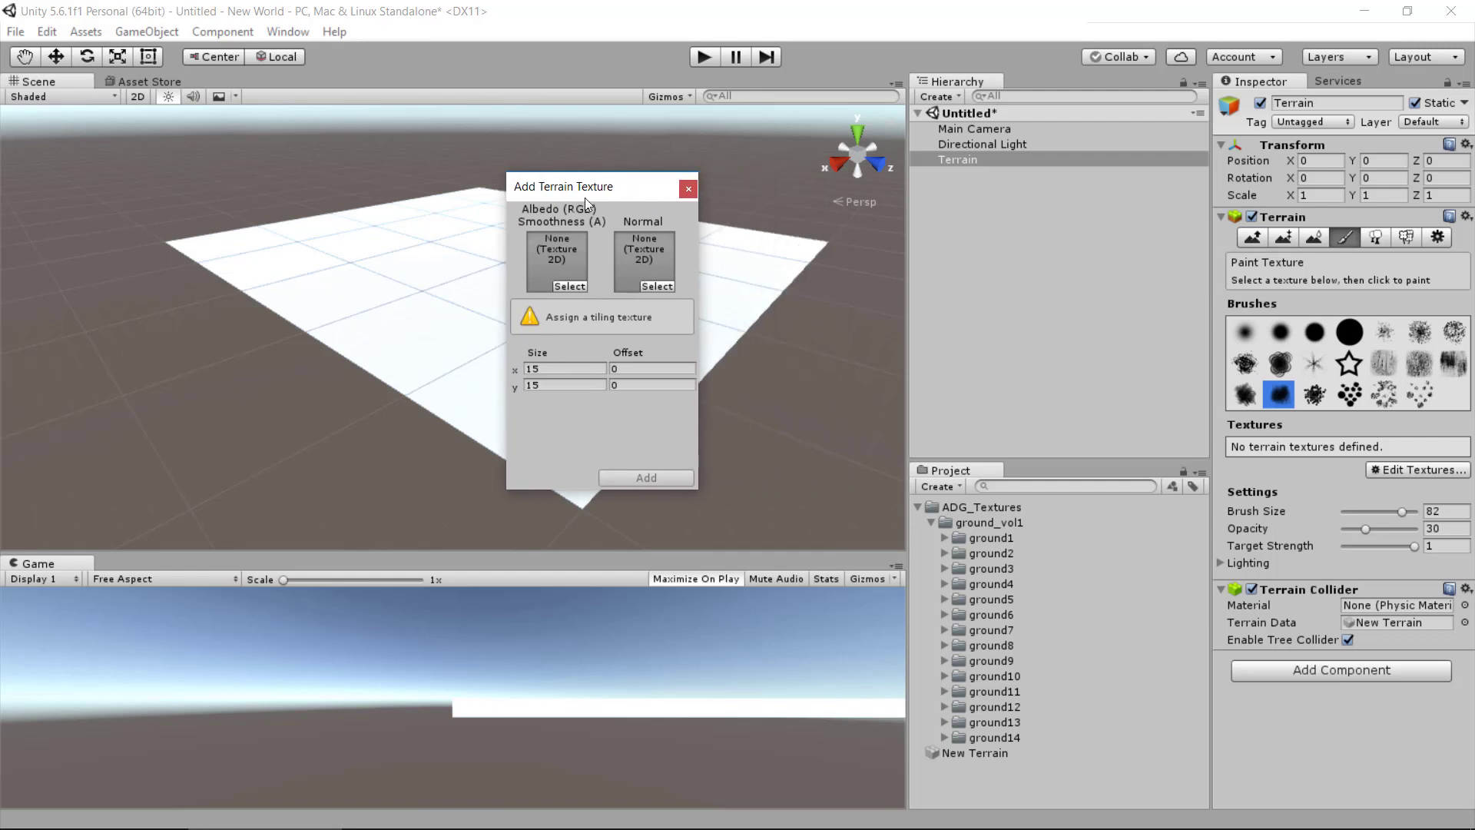
pyautogui.click(569, 284)
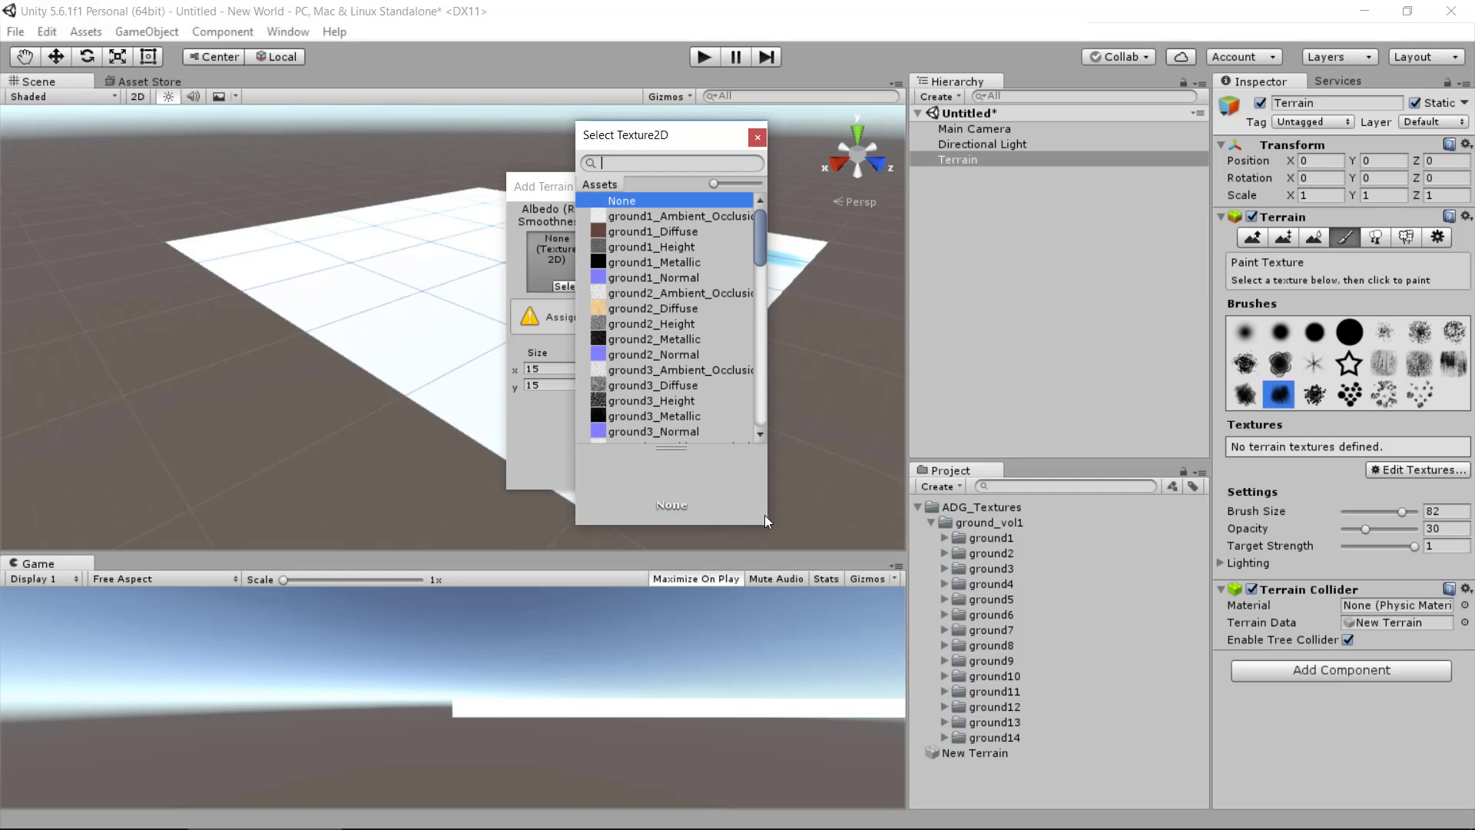
pyautogui.moveTo(766, 523); pyautogui.dragTo(885, 566)
# Step: Preview the ground textures one after another, choose ground12_Diffuse as the albedo, and add it as the terrain's base texture
pyautogui.click(653, 231)
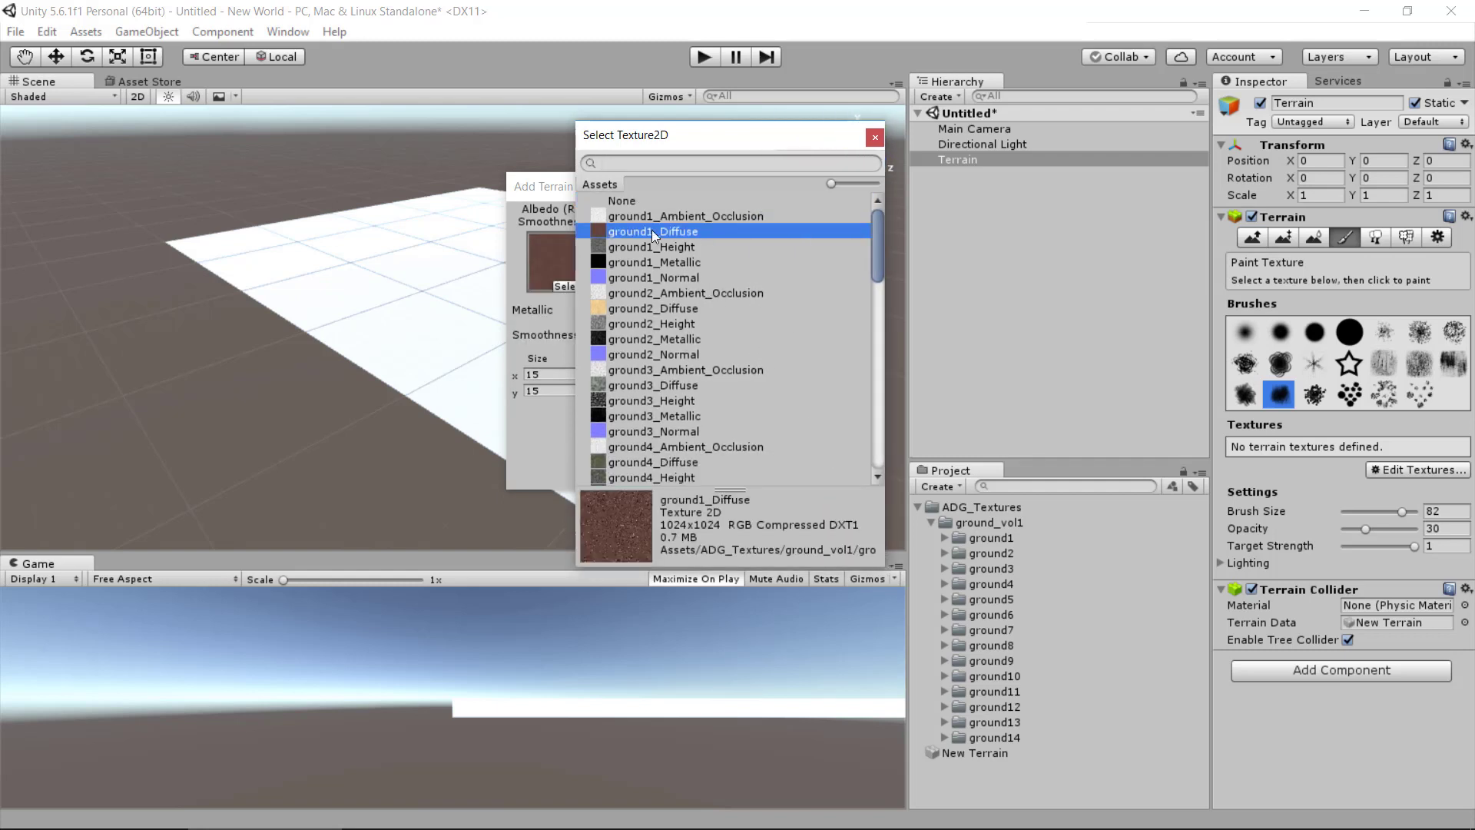
pyautogui.press('Down')
pyautogui.press('Down')
pyautogui.press('Down')
pyautogui.press('Down')
pyautogui.press('Down')
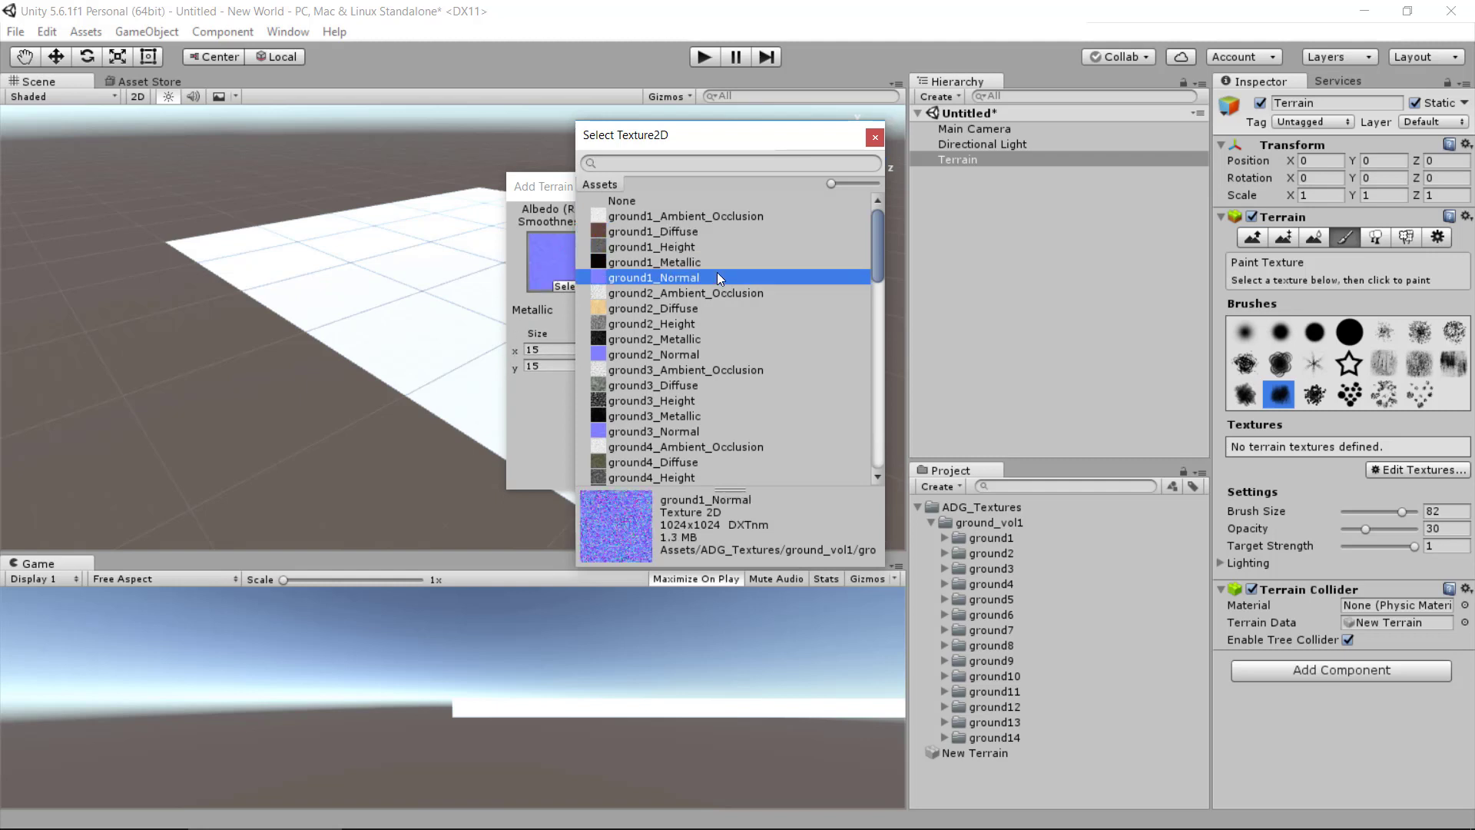
pyautogui.press('Down')
pyautogui.press('Down')
pyautogui.press('Down')
pyautogui.press('Down')
pyautogui.press('Down')
pyautogui.press('Down')
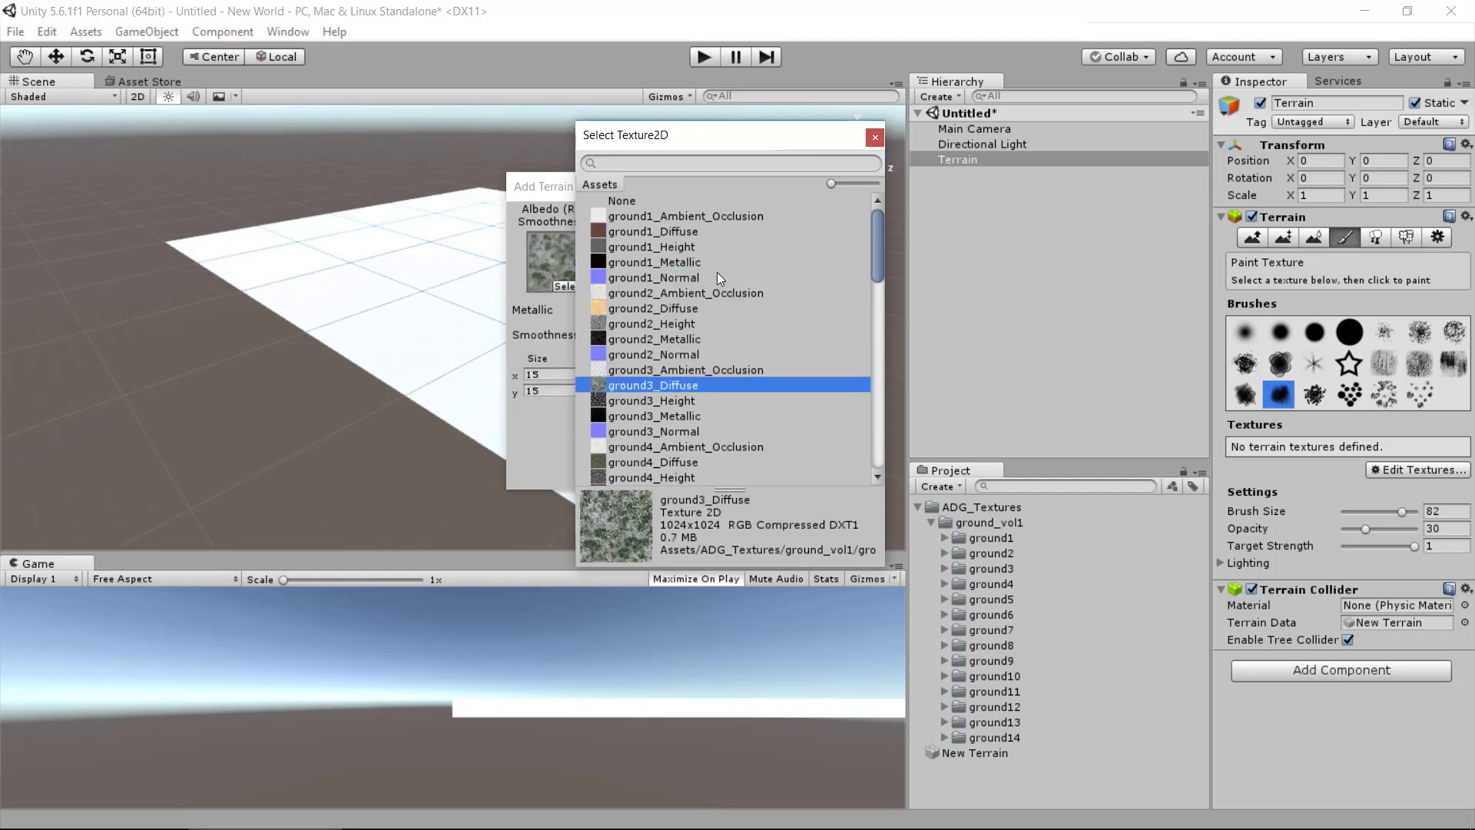
pyautogui.press('Down')
pyautogui.press('Down')
pyautogui.press('Down')
pyautogui.press('Down')
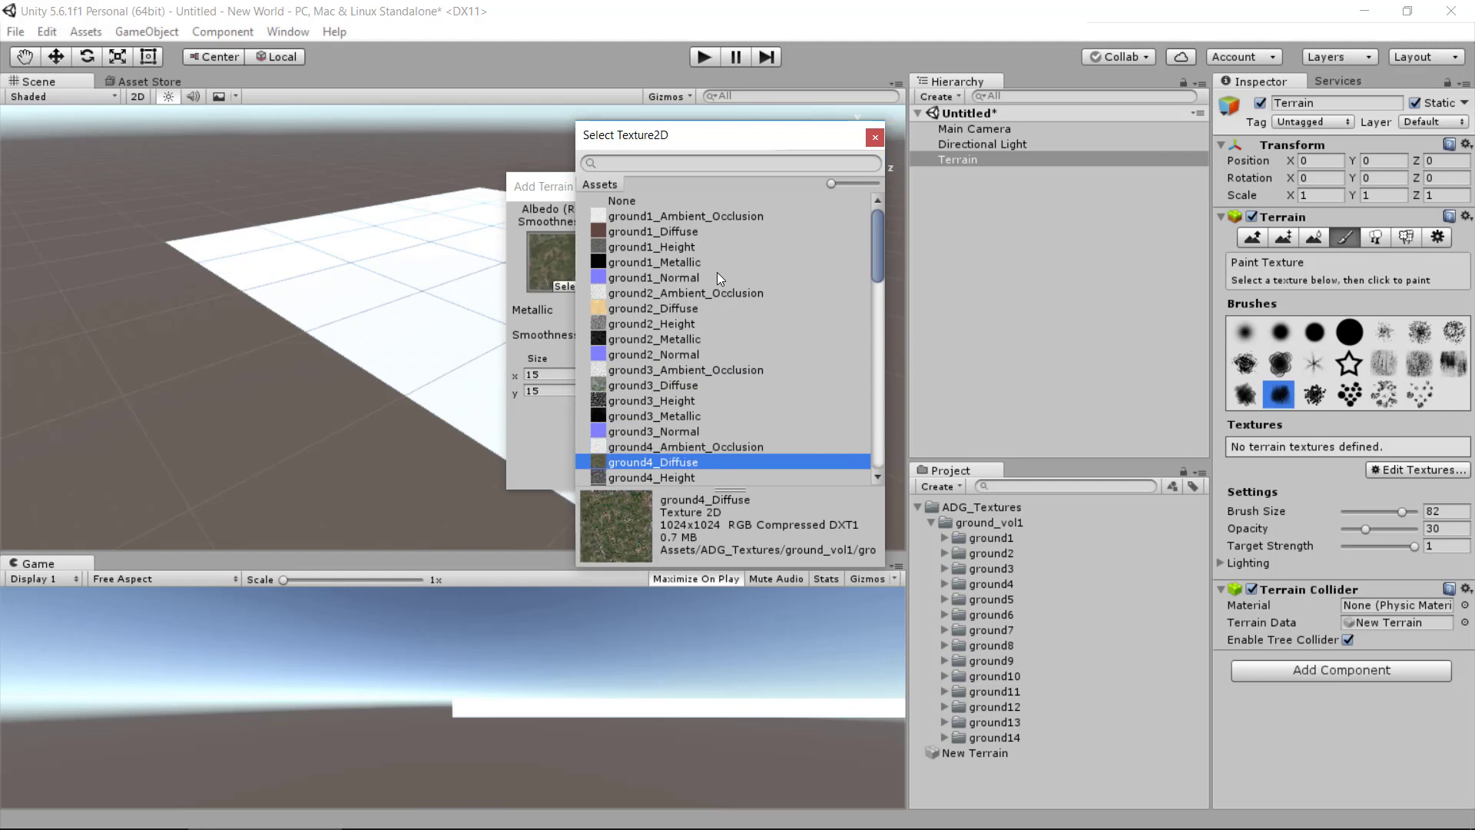
pyautogui.press('Down')
pyautogui.press('Down')
pyautogui.press('Down')
pyautogui.press('Down')
pyautogui.press('Down')
pyautogui.press('Down')
pyautogui.press('Down')
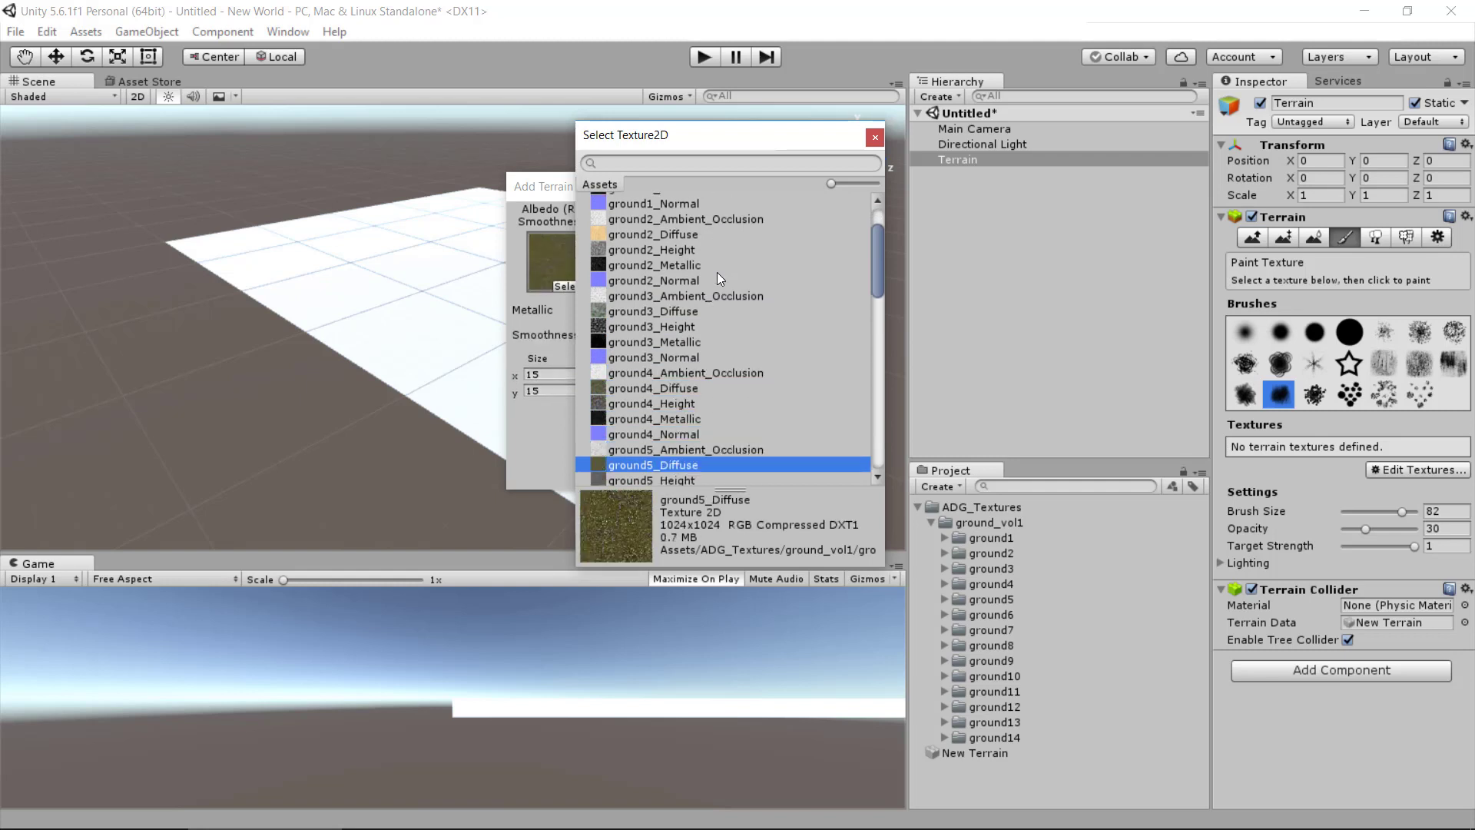
pyautogui.press('Down')
pyautogui.press('Down')
pyautogui.press('Down')
pyautogui.press('Down')
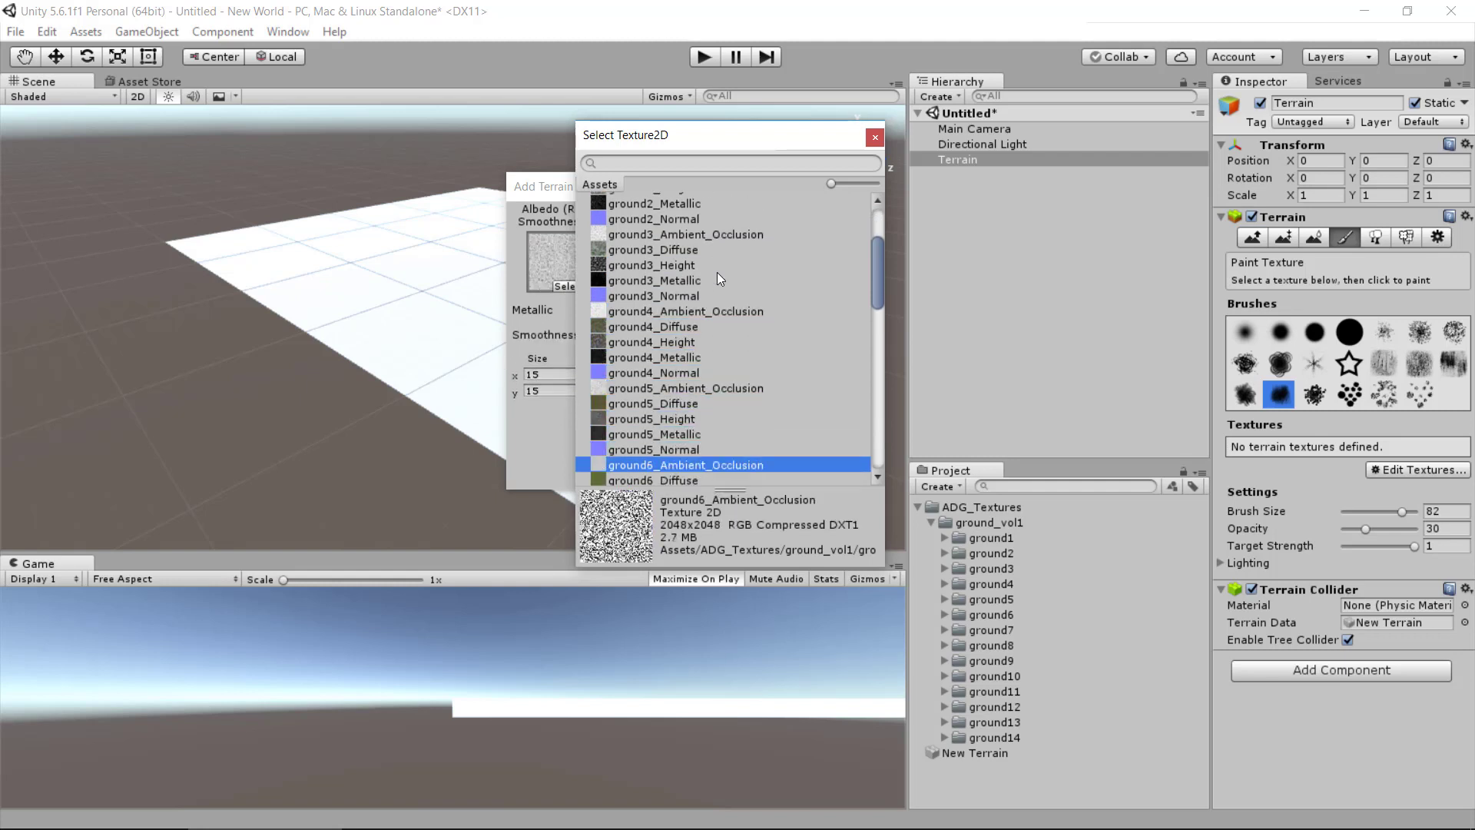
pyautogui.press('Down')
pyautogui.press('Down')
pyautogui.press('Down')
pyautogui.press('Down')
pyautogui.press('Down')
pyautogui.press('Down')
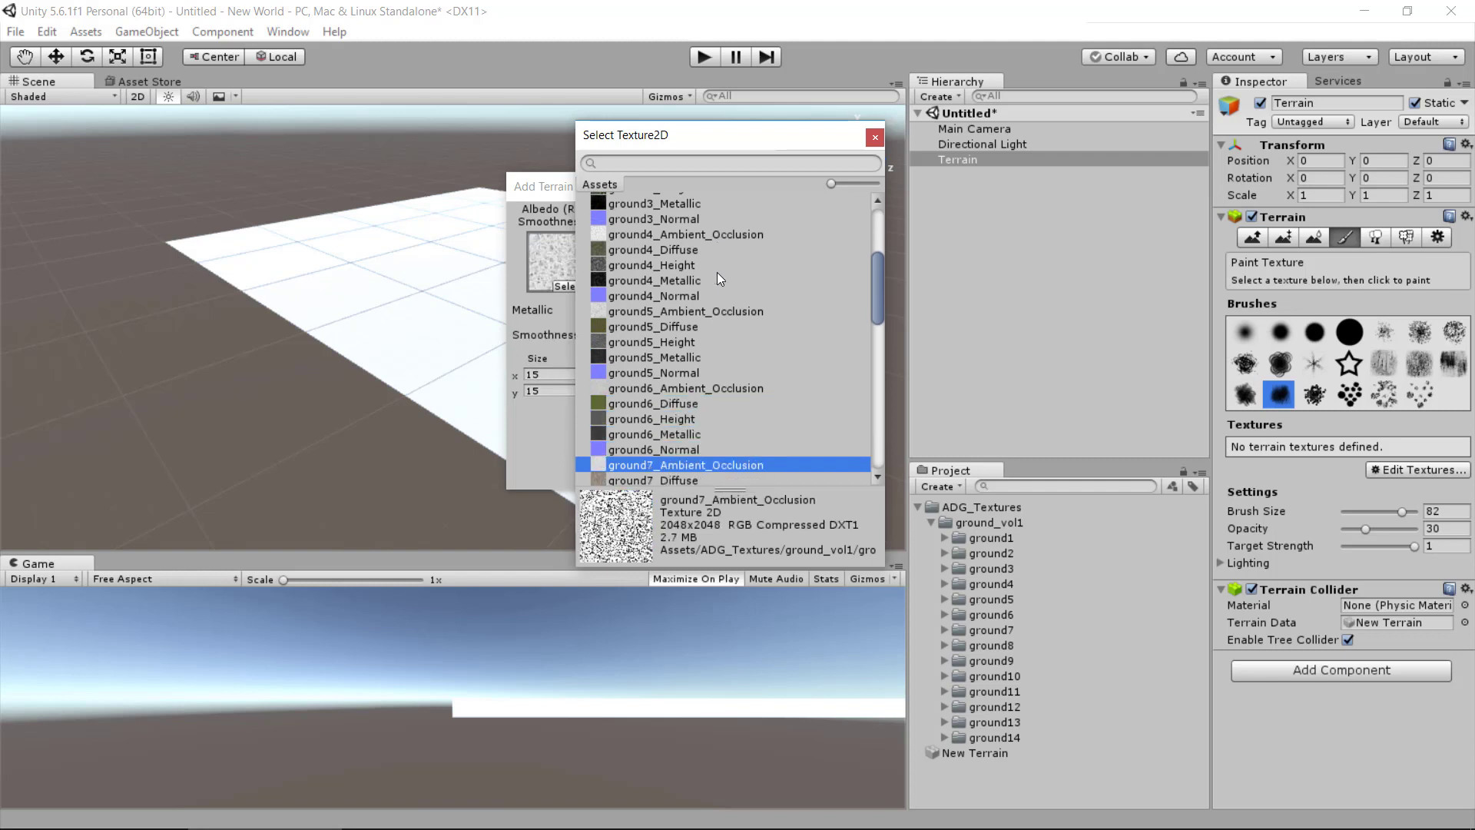
pyautogui.press('Down')
pyautogui.press('Down')
pyautogui.press('Down')
pyautogui.press('Down')
pyautogui.press('Down')
pyautogui.press('Down')
pyautogui.press('Down')
pyautogui.press('Down')
pyautogui.press('Down')
pyautogui.press('Down')
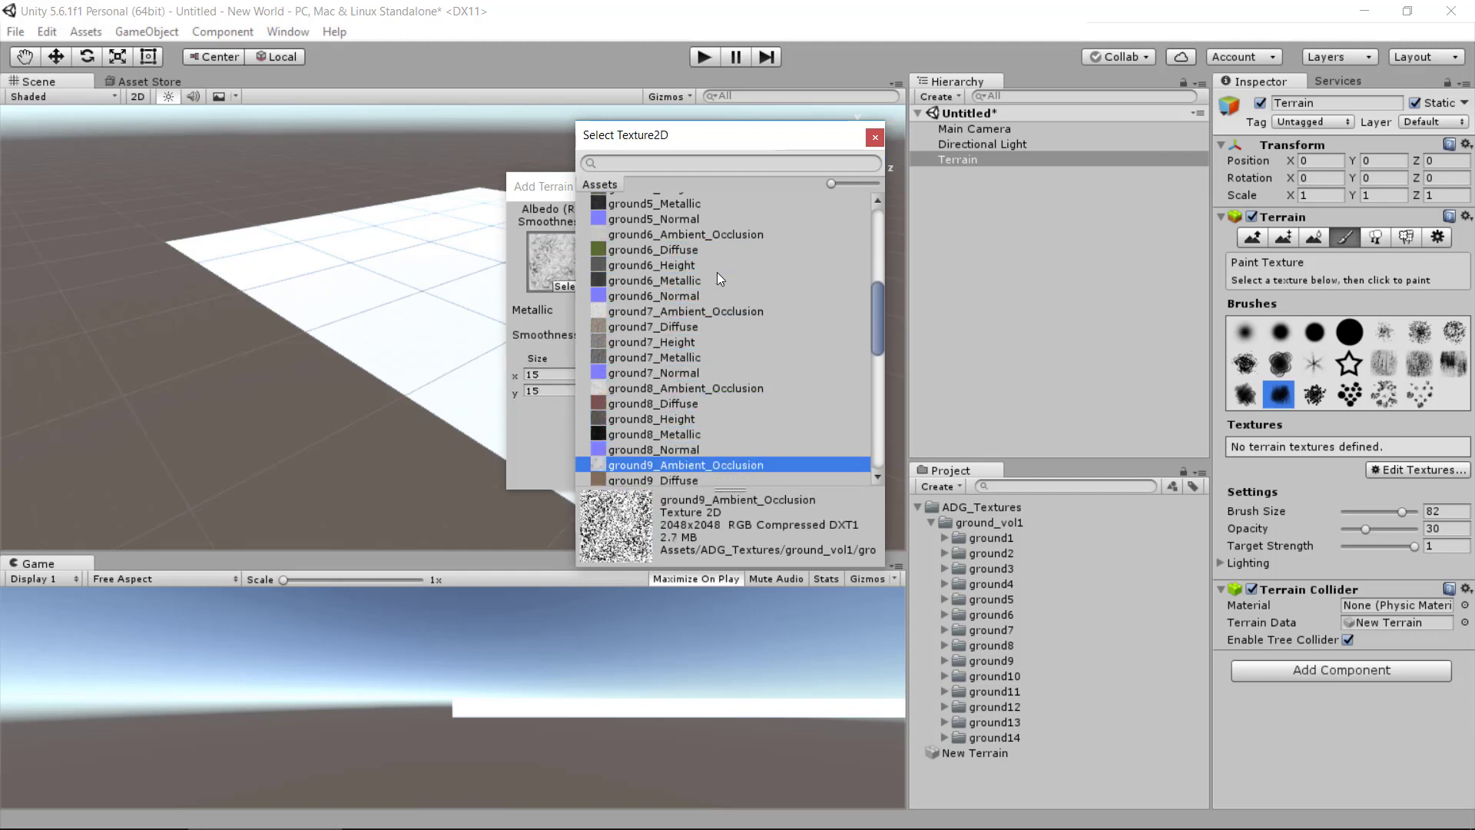
pyautogui.press('Up')
pyautogui.press('Up')
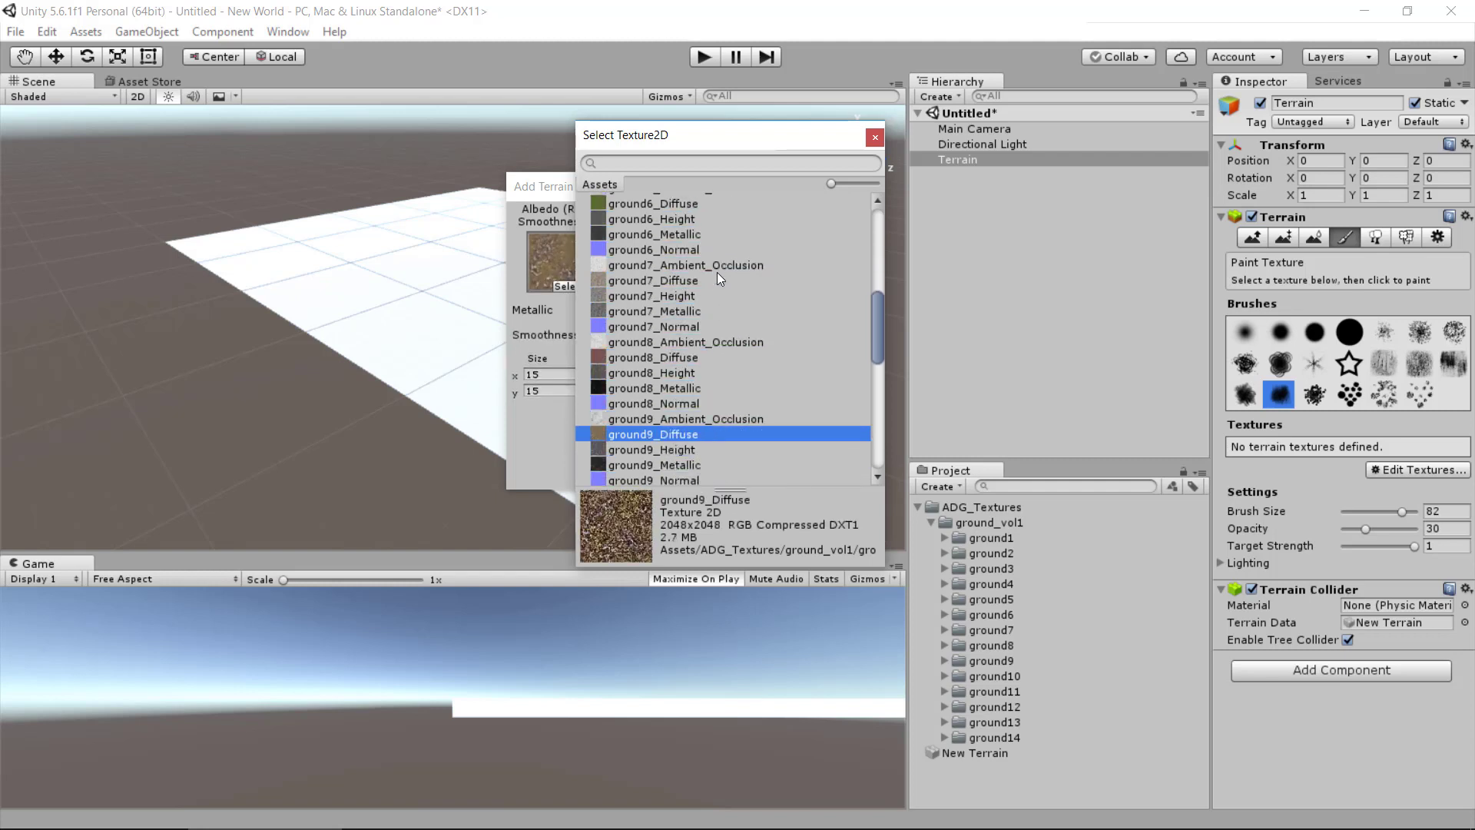
pyautogui.press('Down')
pyautogui.press('Down')
pyautogui.press('Down')
pyautogui.press('Down')
pyautogui.press('Down')
pyautogui.press('Down')
pyautogui.press('Down')
pyautogui.press('Down')
pyautogui.press('Down')
pyautogui.press('Down')
pyautogui.press('Down')
pyautogui.press('Down')
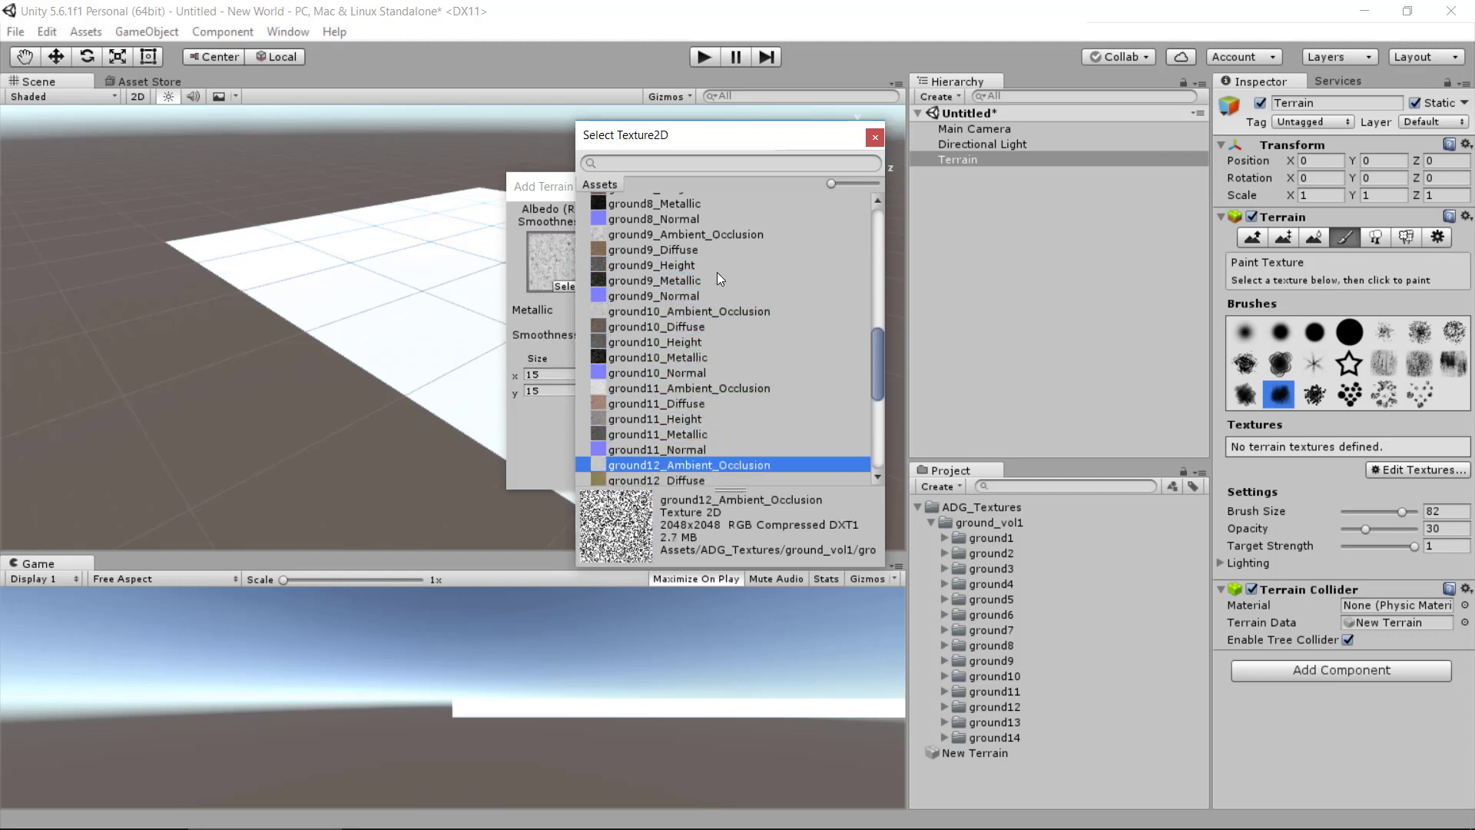
pyautogui.press('Down')
pyautogui.press('Down')
pyautogui.press('Down')
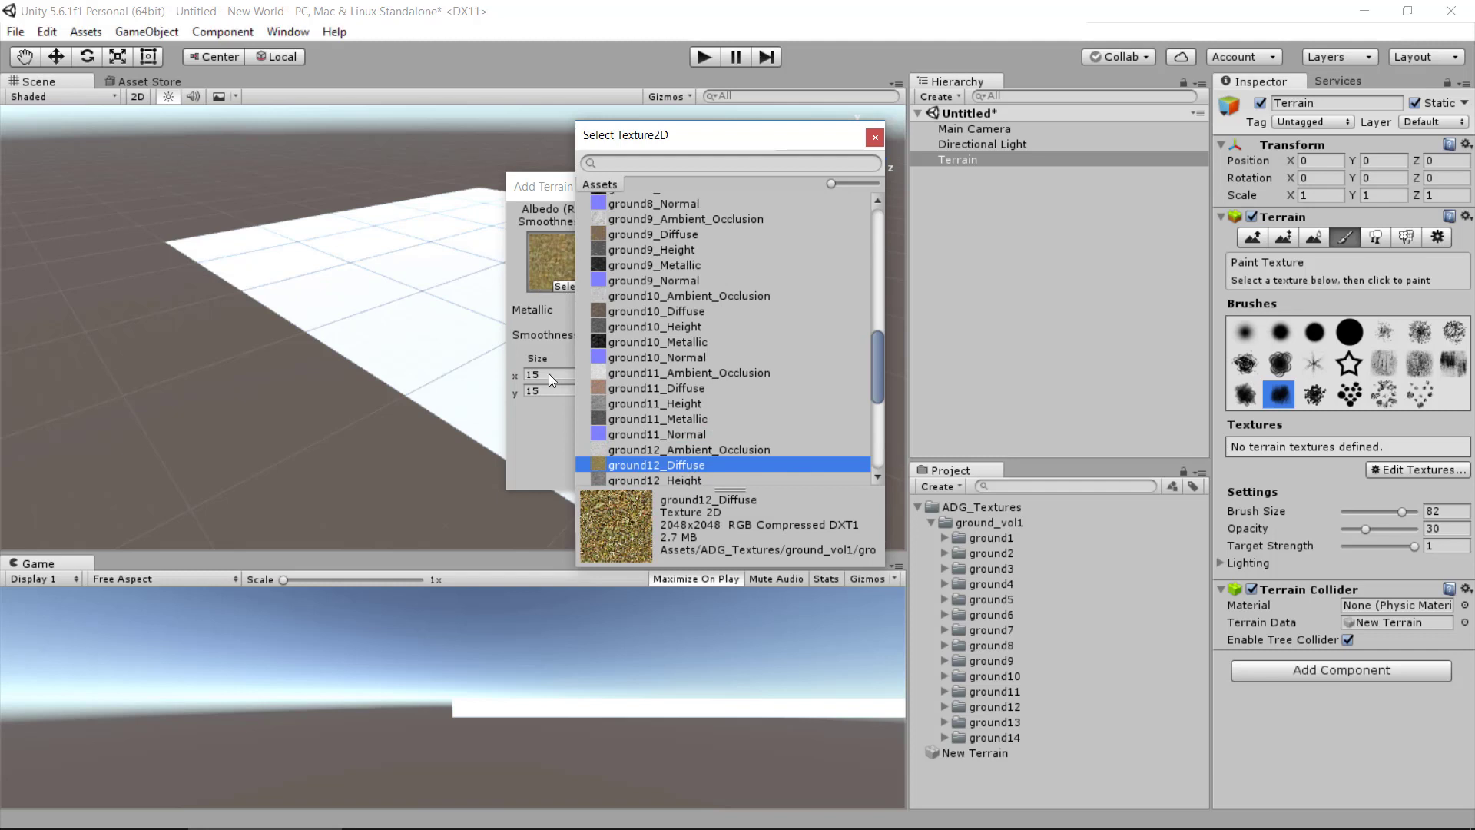
pyautogui.press('Return')
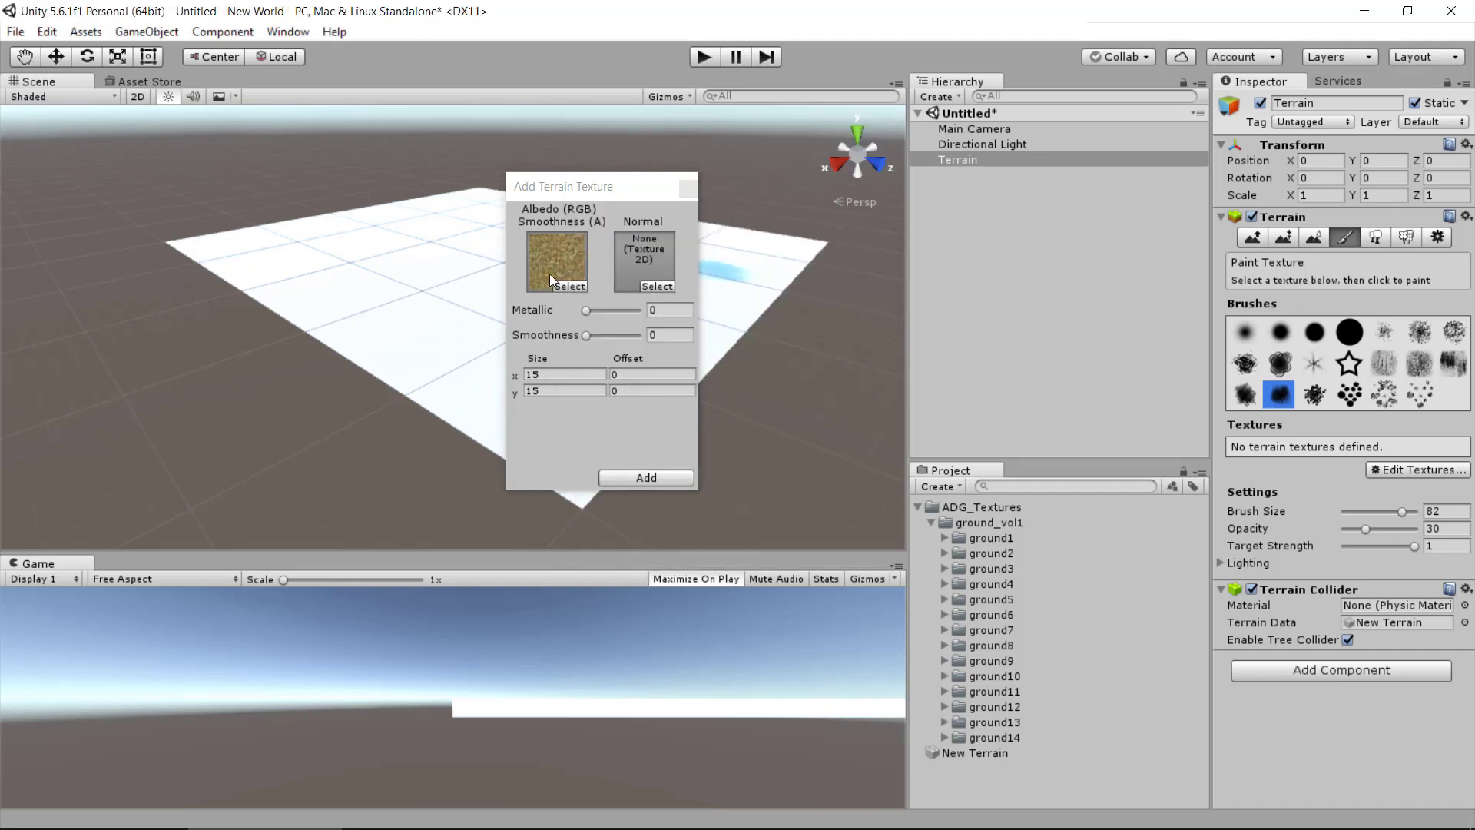
pyautogui.click(645, 477)
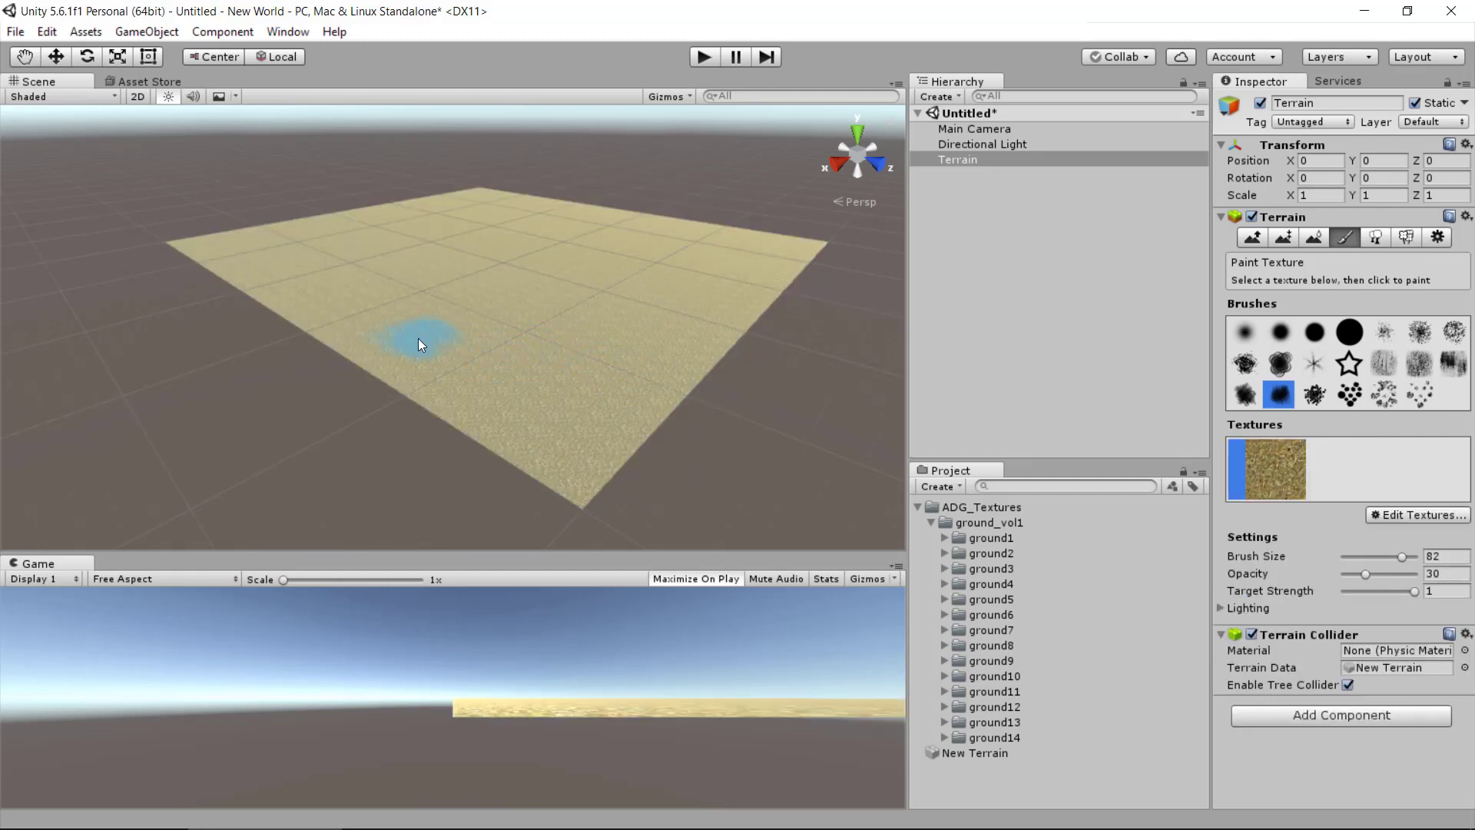
# Step: Add a second terrain texture that uses ground9_Diffuse as its albedo
pyautogui.keyDown('alt'); pyautogui.moveTo(410, 329); pyautogui.dragTo(316, 255); pyautogui.keyUp('alt')
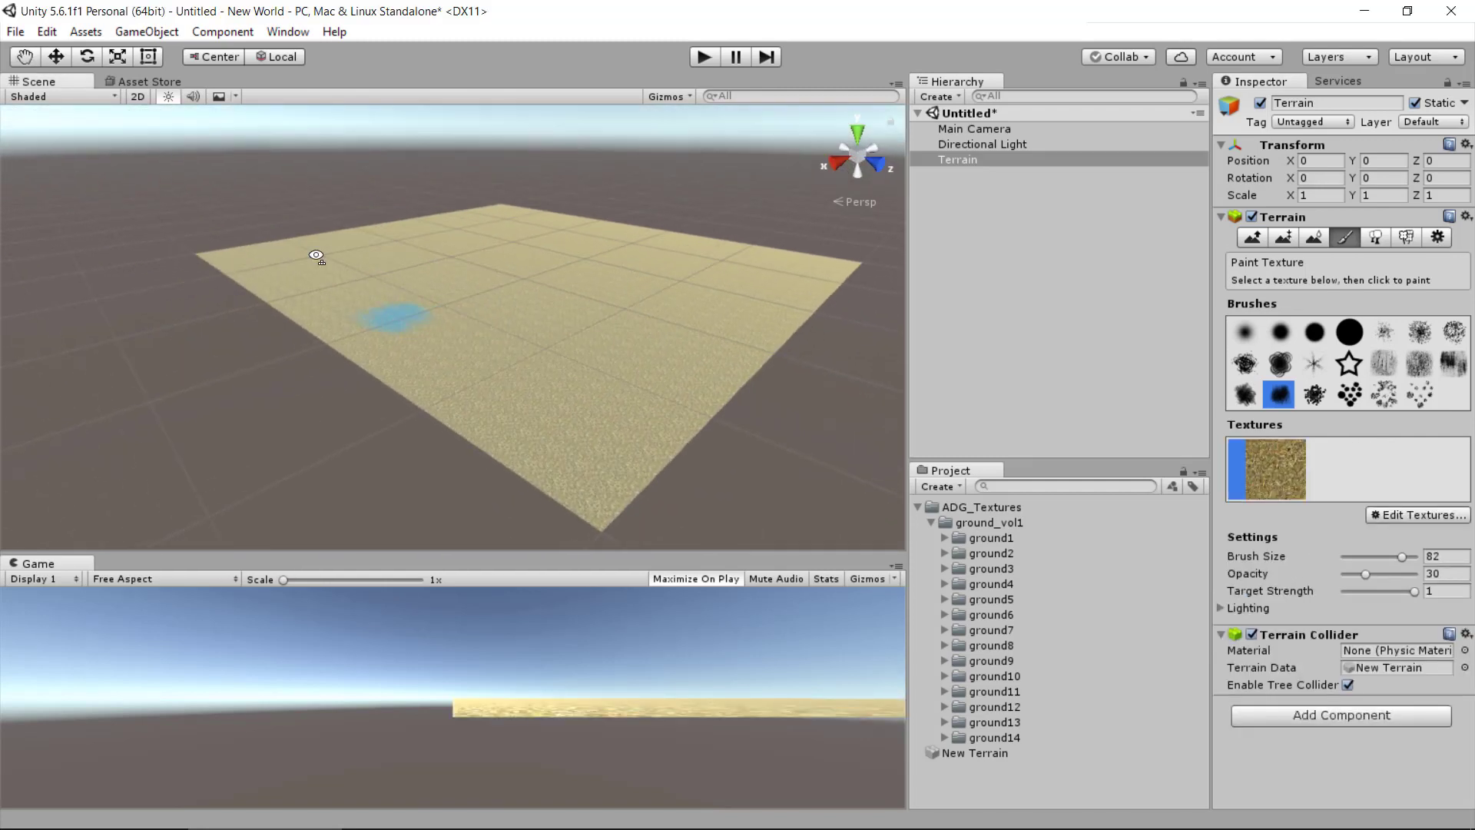
pyautogui.keyDown('alt'); pyautogui.moveTo(426, 333); pyautogui.dragTo(442, 294); pyautogui.keyUp('alt')
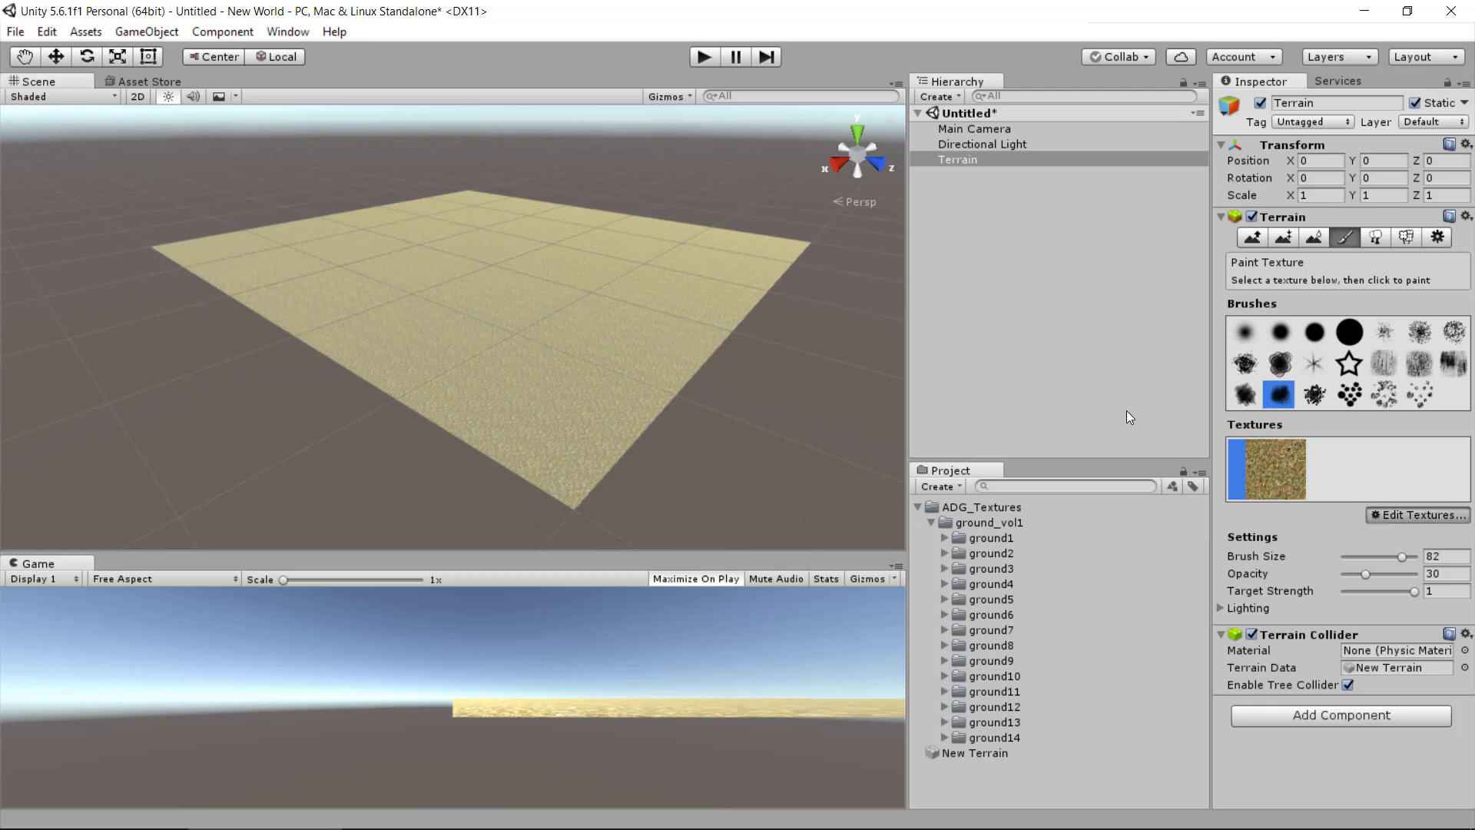
pyautogui.click(1408, 513)
pyautogui.click(1367, 520)
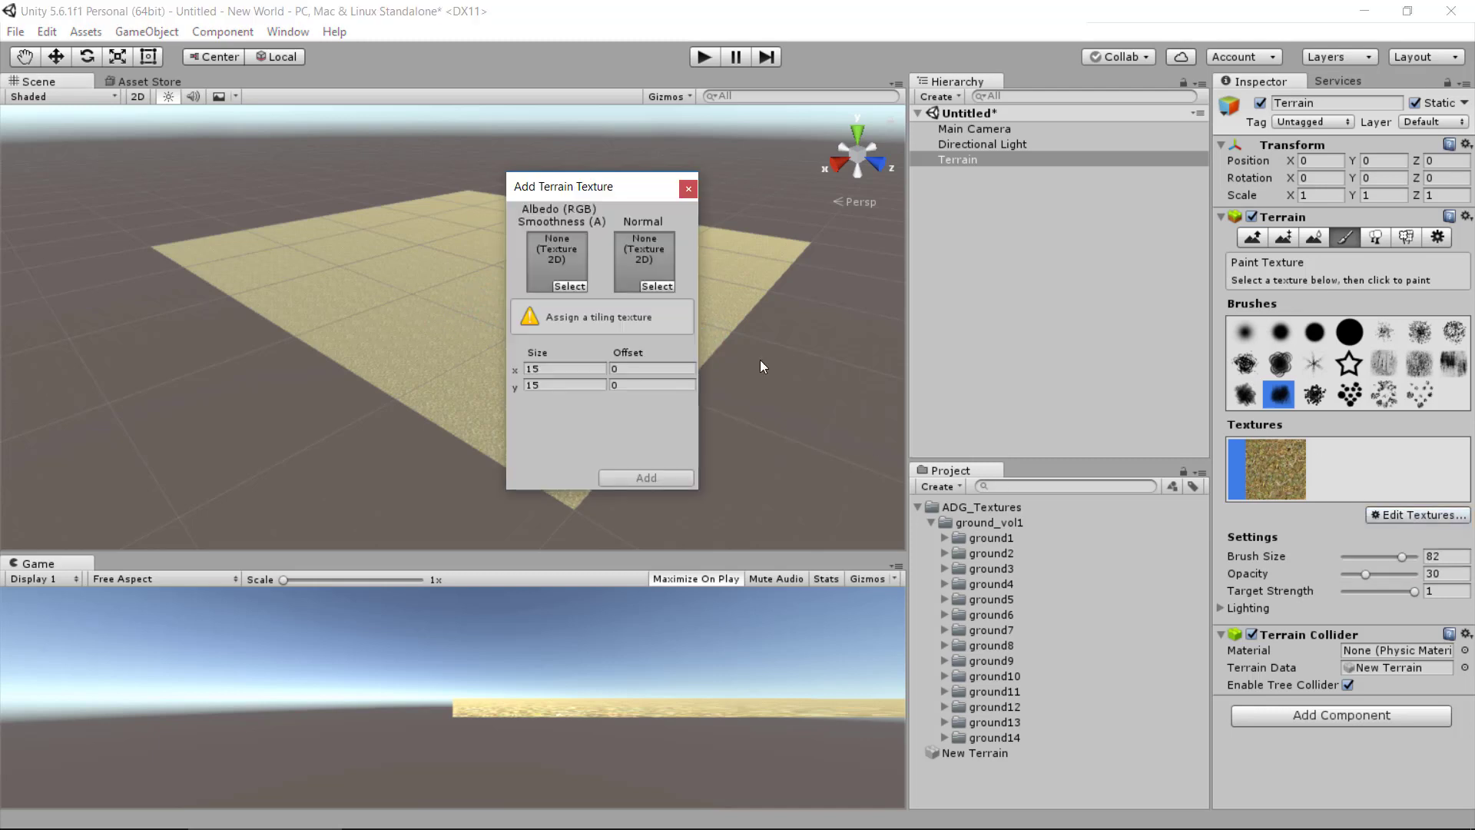
pyautogui.click(569, 286)
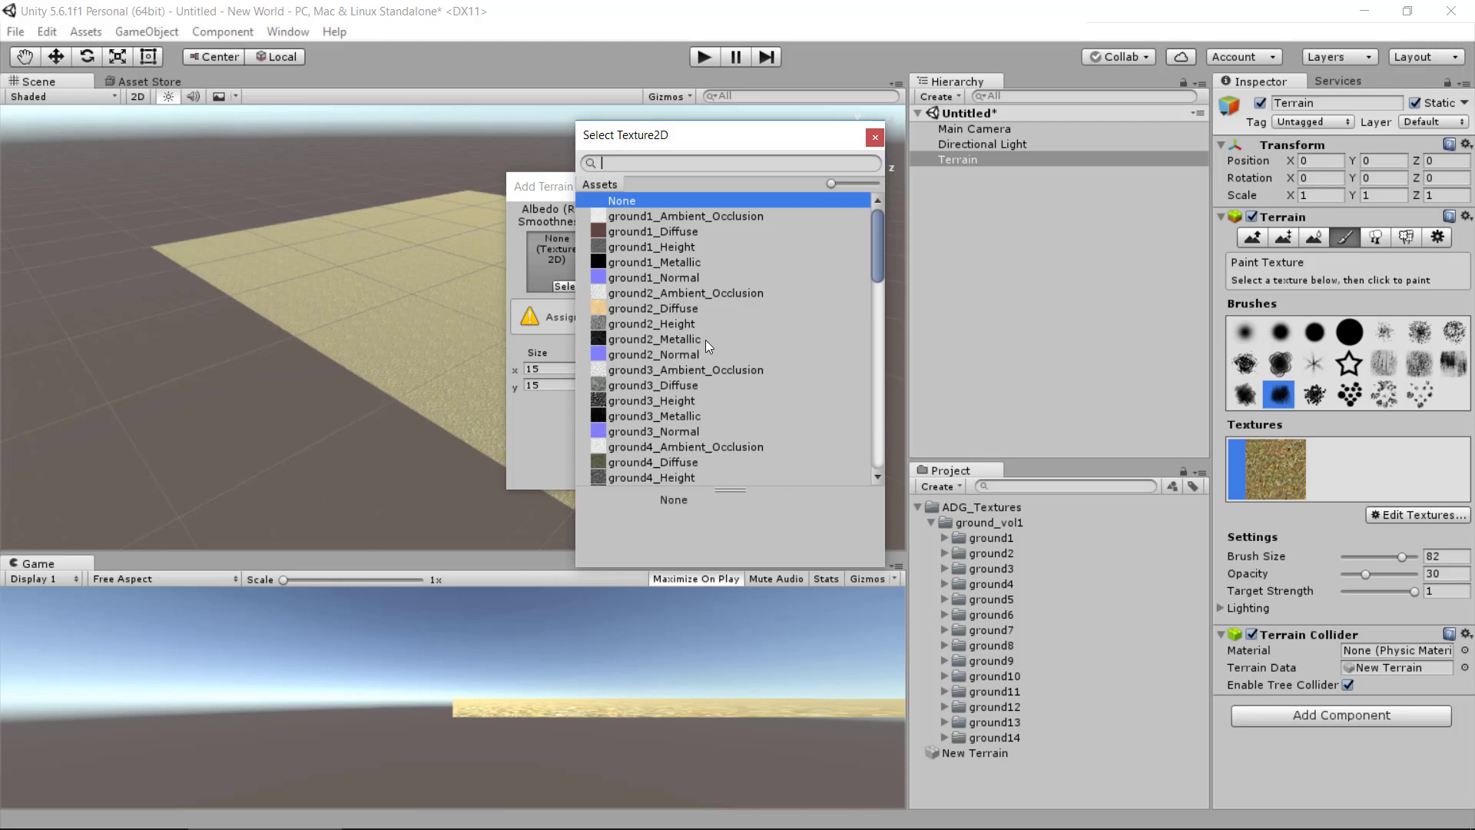
pyautogui.moveTo(877, 233); pyautogui.dragTo(877, 342)
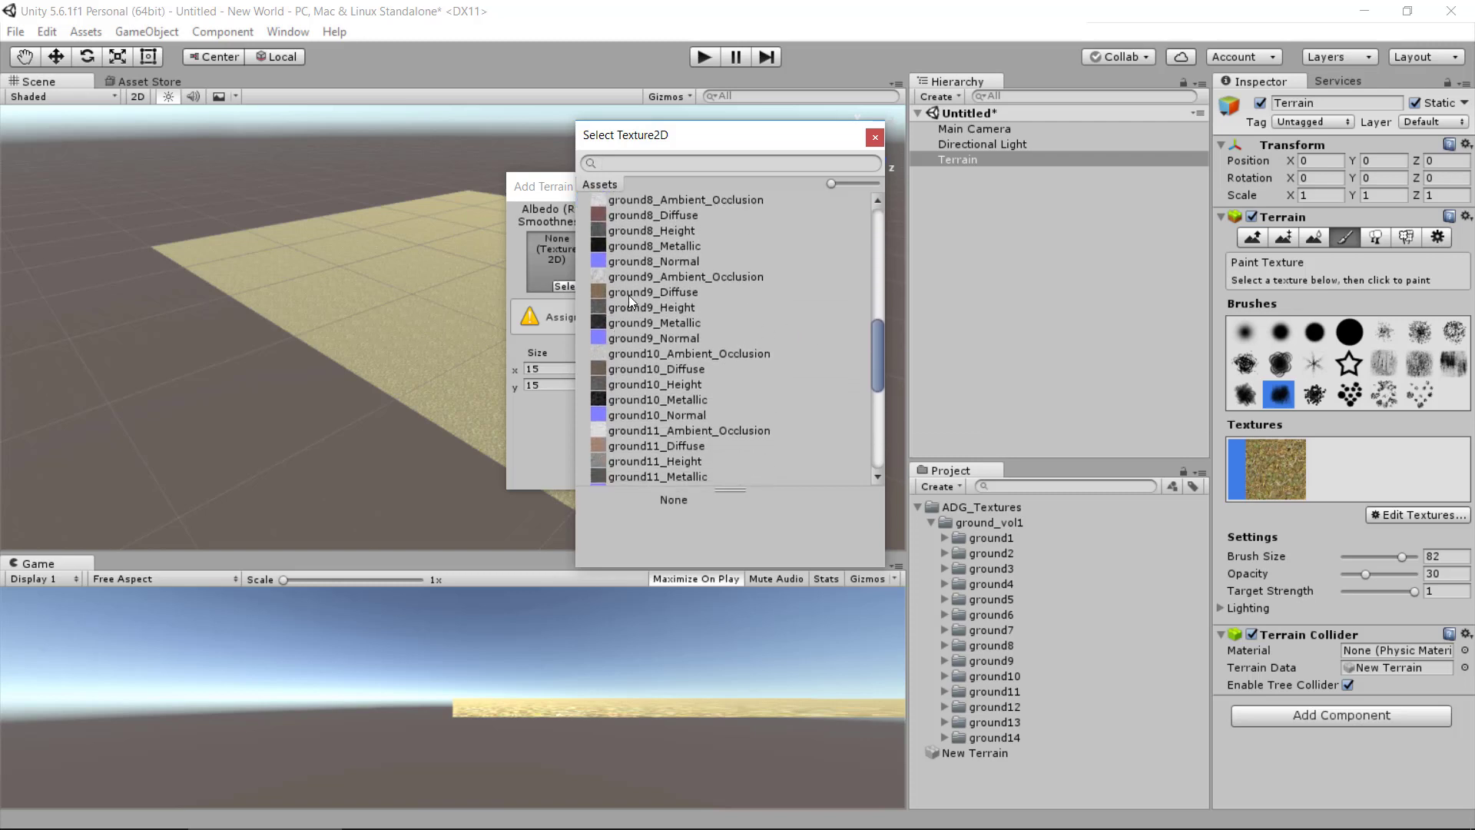
pyautogui.click(628, 297)
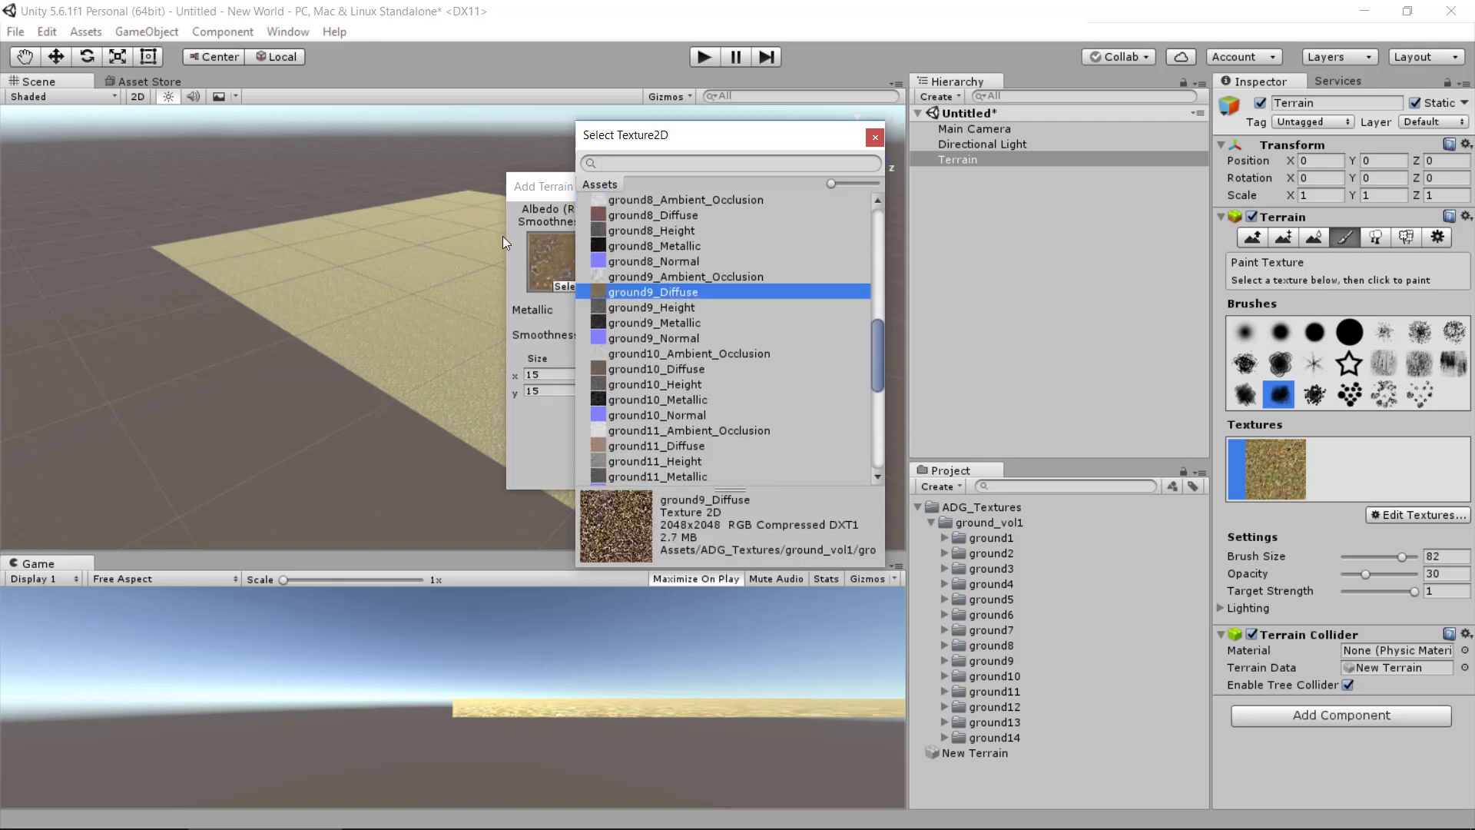
pyautogui.doubleClick(656, 293)
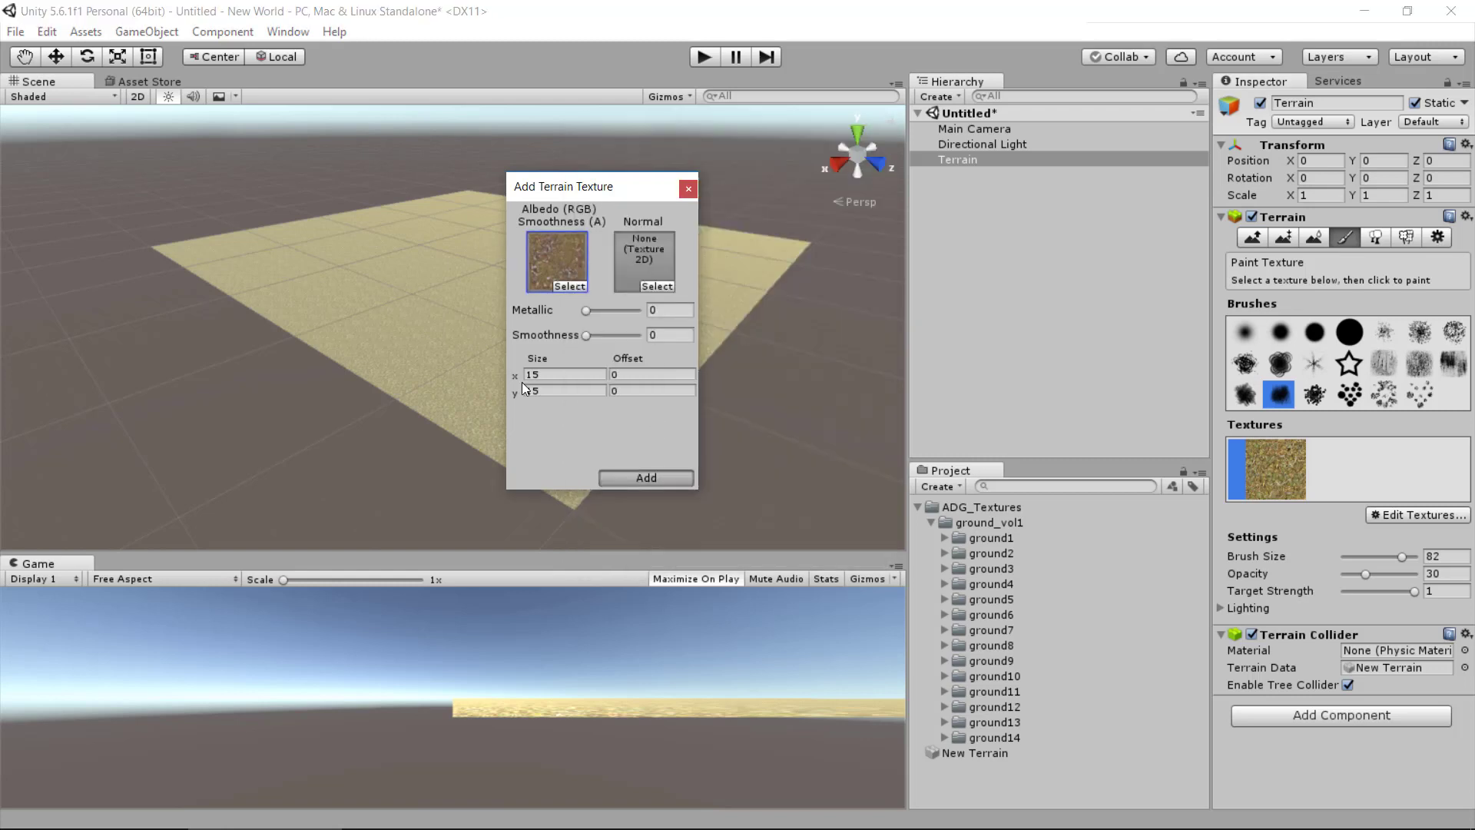
pyautogui.click(652, 477)
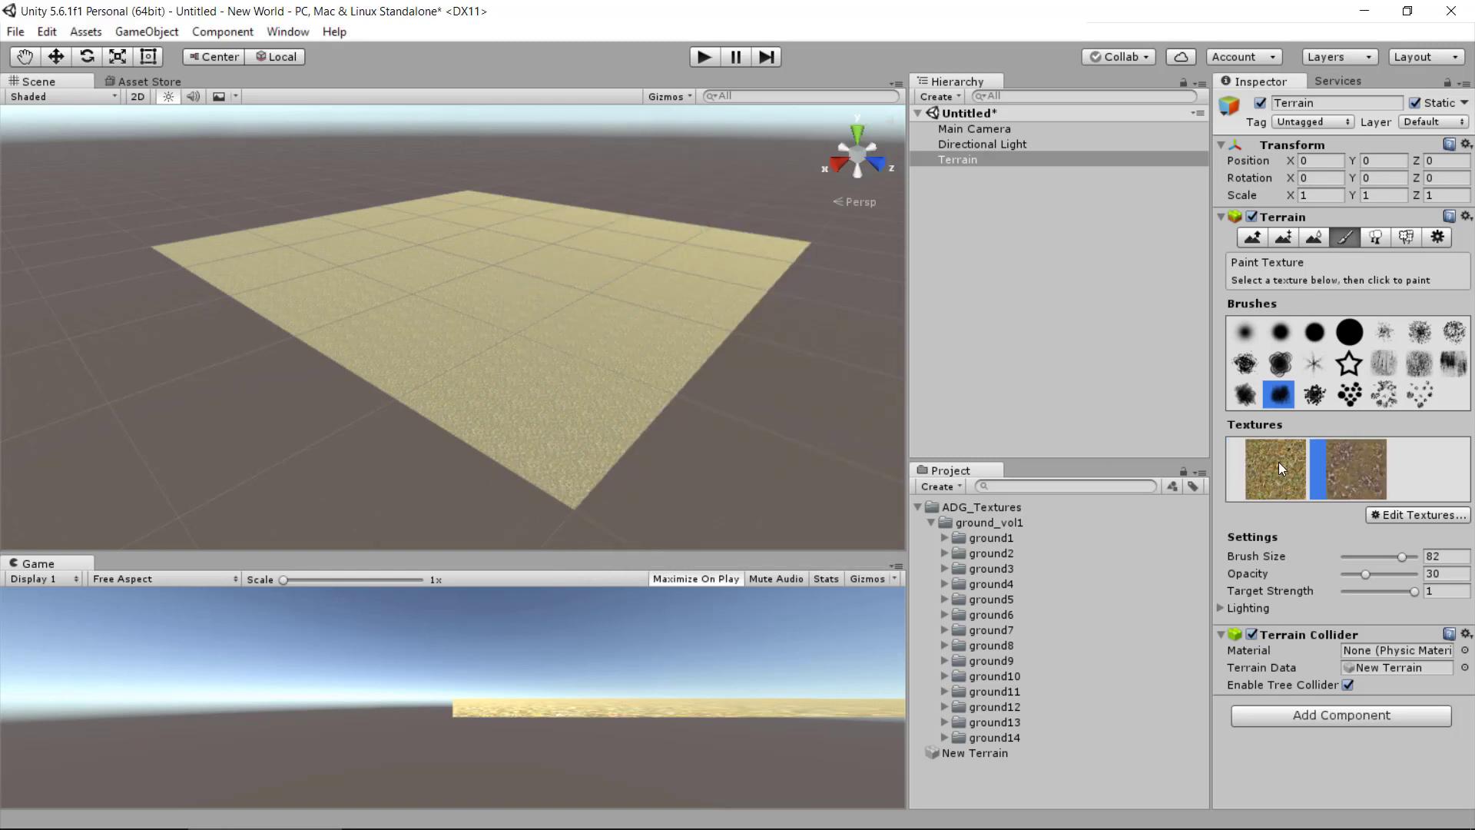
# Step: Paint scattered ground9 patches on the terrain's near right part with the splattered-spots brush at opacity 19
pyautogui.click(1318, 472)
pyautogui.click(1386, 394)
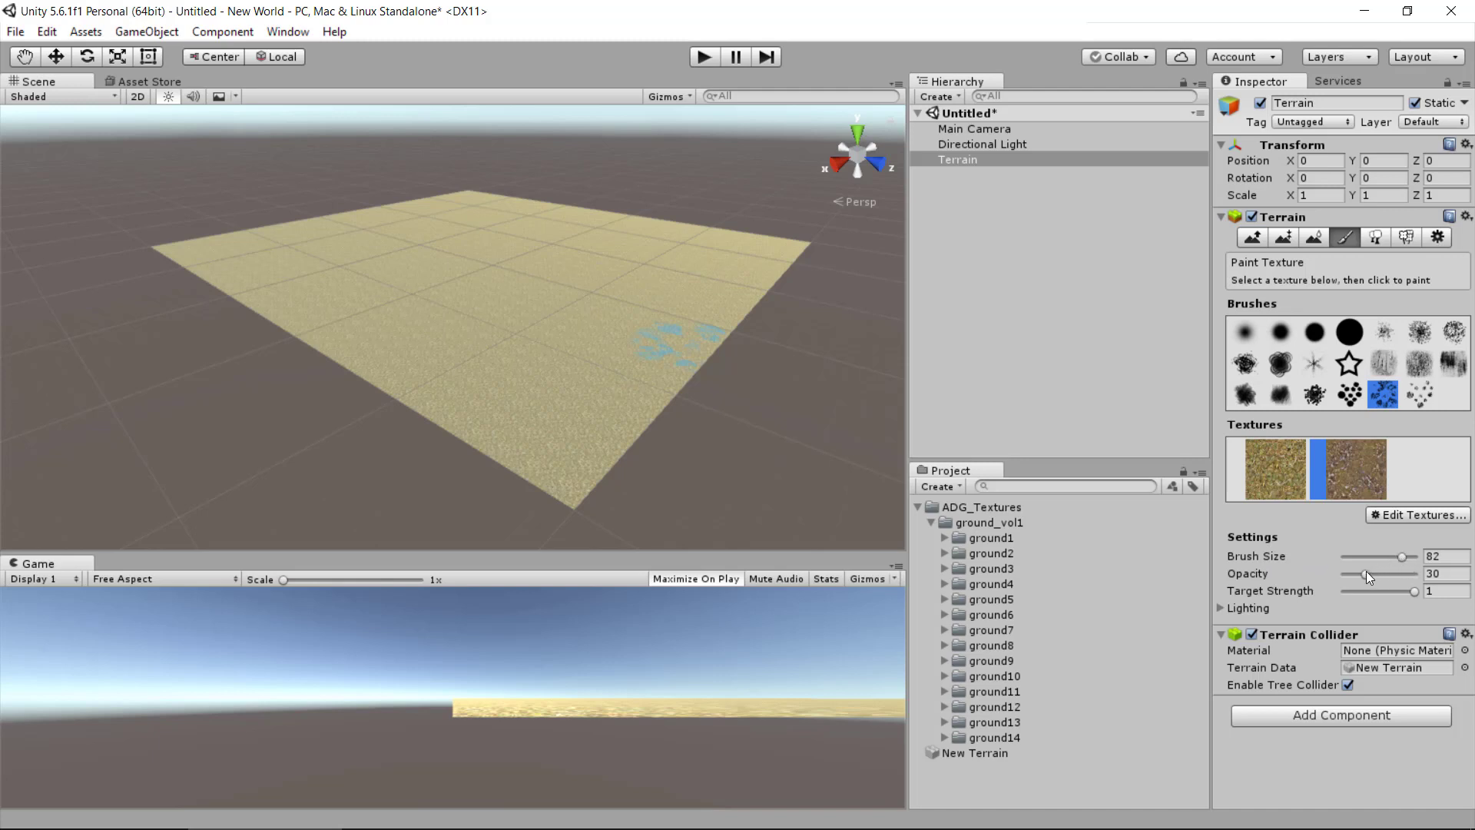
pyautogui.moveTo(1366, 574); pyautogui.dragTo(1357, 574)
pyautogui.moveTo(564, 368); pyautogui.dragTo(626, 300)
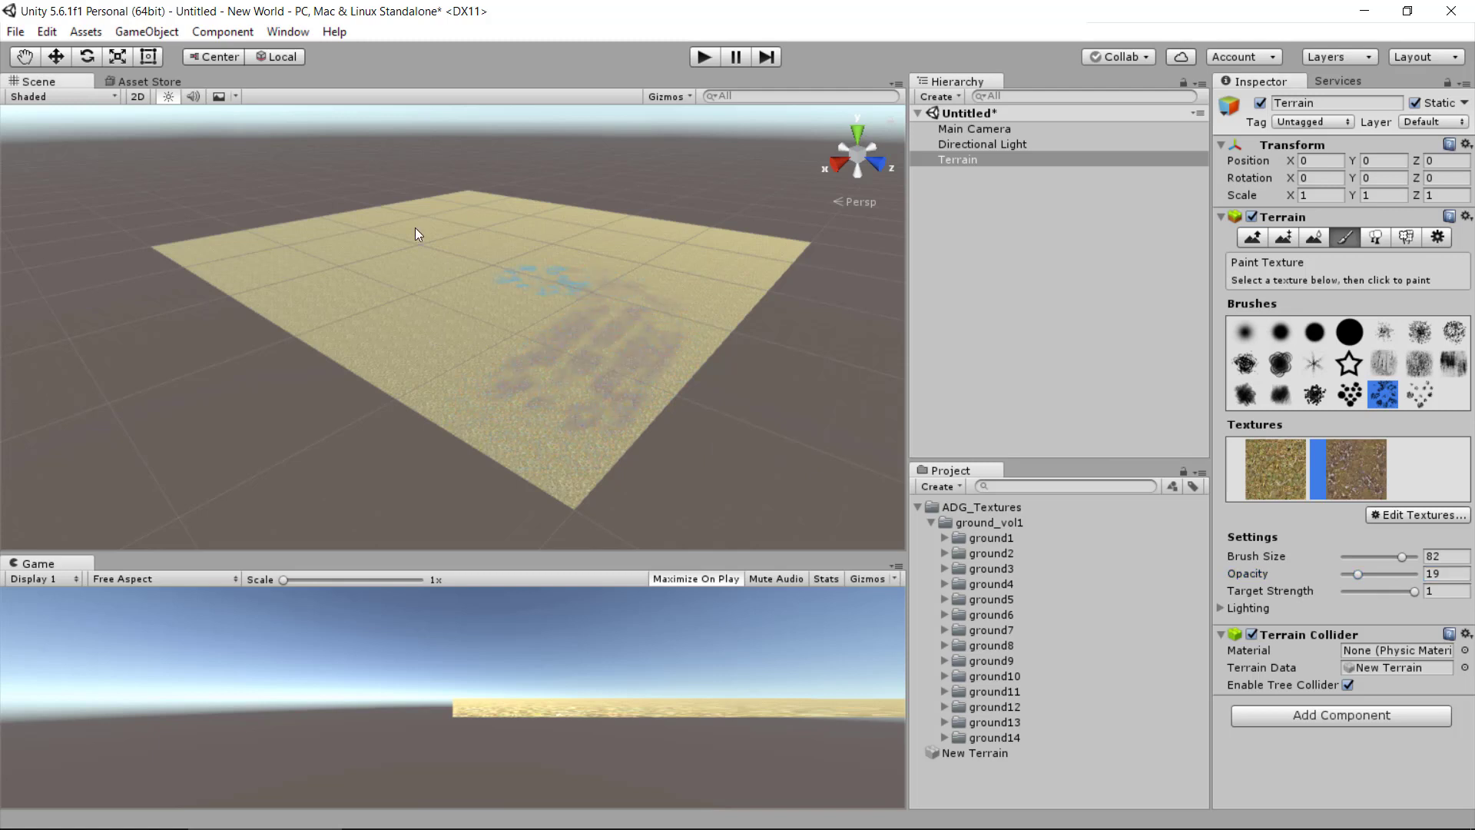
# Step: Paint scattered ground9 patches over the rest of the terrain with the splattered-spots brush, then leave the paint tool
pyautogui.moveTo(350, 320)
pyautogui.mouseDown()
pyautogui.moveTo(527, 418)
pyautogui.moveTo(597, 379)
pyautogui.mouseUp()
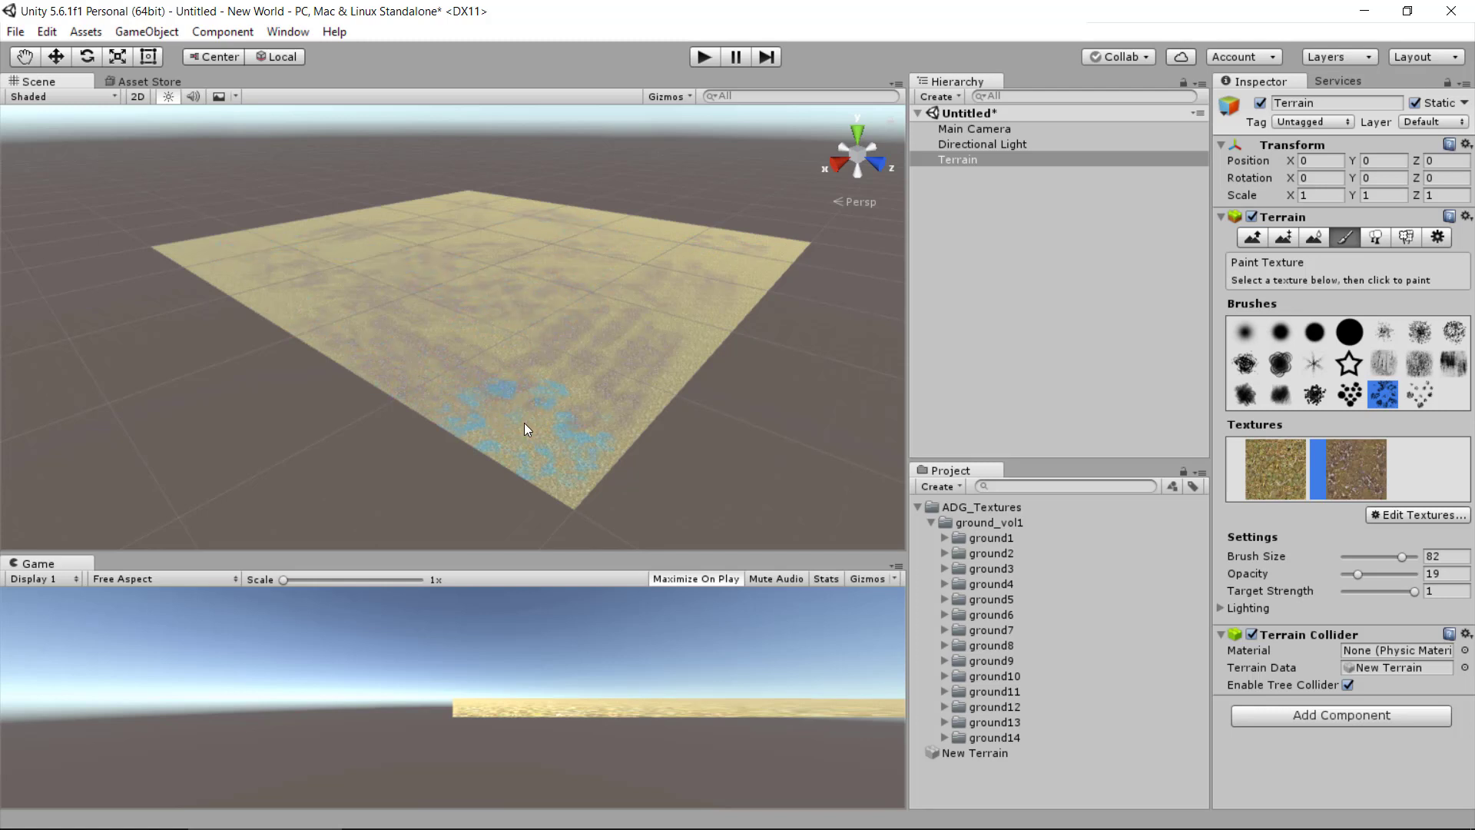
pyautogui.moveTo(525, 428)
pyautogui.mouseDown()
pyautogui.moveTo(591, 344)
pyautogui.moveTo(645, 320)
pyautogui.mouseUp()
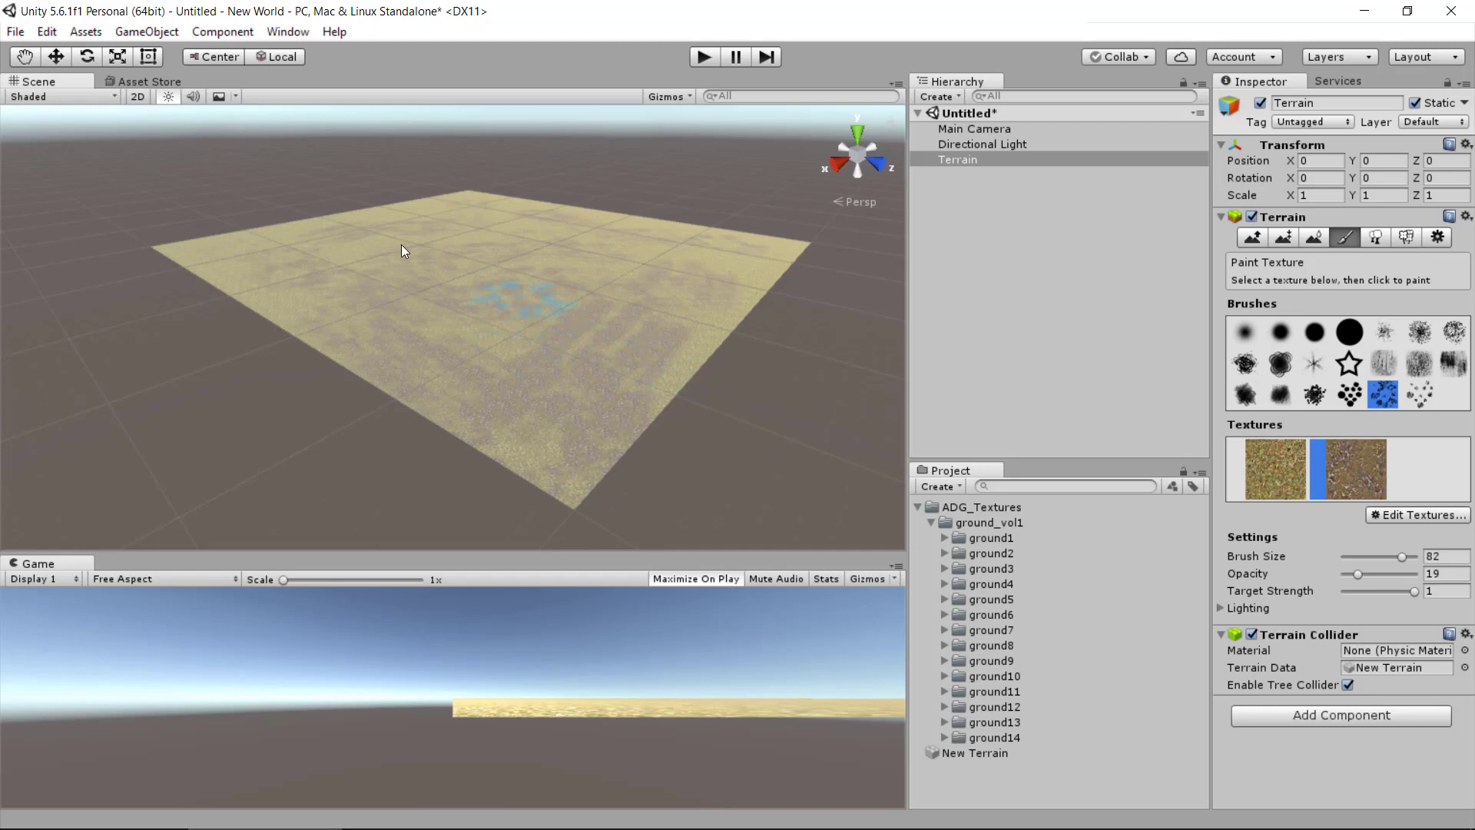
pyautogui.press('q')
pyautogui.scroll(5, 430, 353)
pyautogui.scroll(-4, 449, 368)
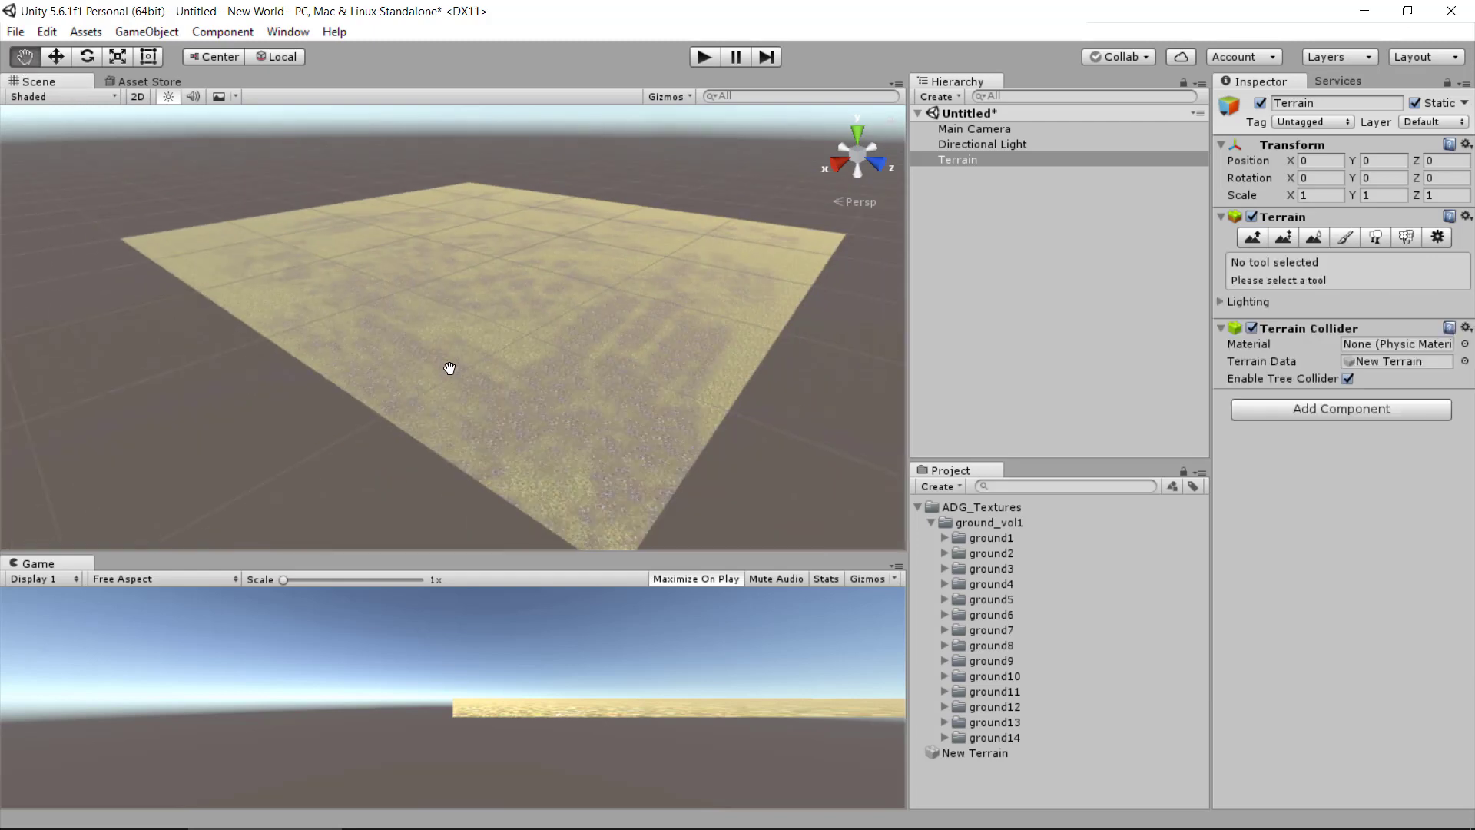
# Step: Raise a jagged, rocky mountain range in one corner area of the terrain using the splattered-spots brush at size 82 and opacity 19
pyautogui.keyDown('alt'); pyautogui.moveTo(319, 333); pyautogui.dragTo(393, 326); pyautogui.keyUp('alt')
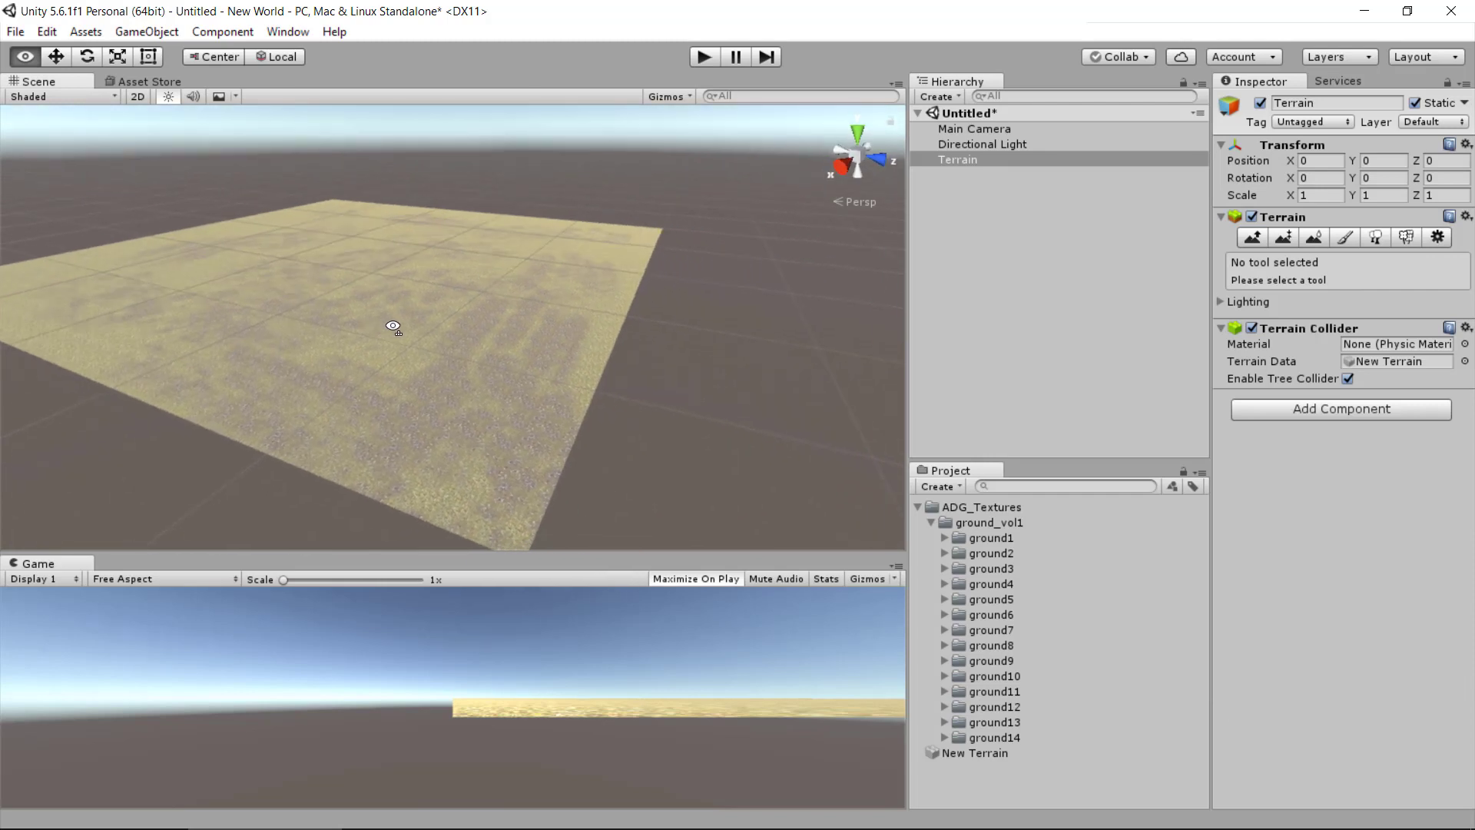
pyautogui.moveTo(168, 494); pyautogui.dragTo(717, 369)
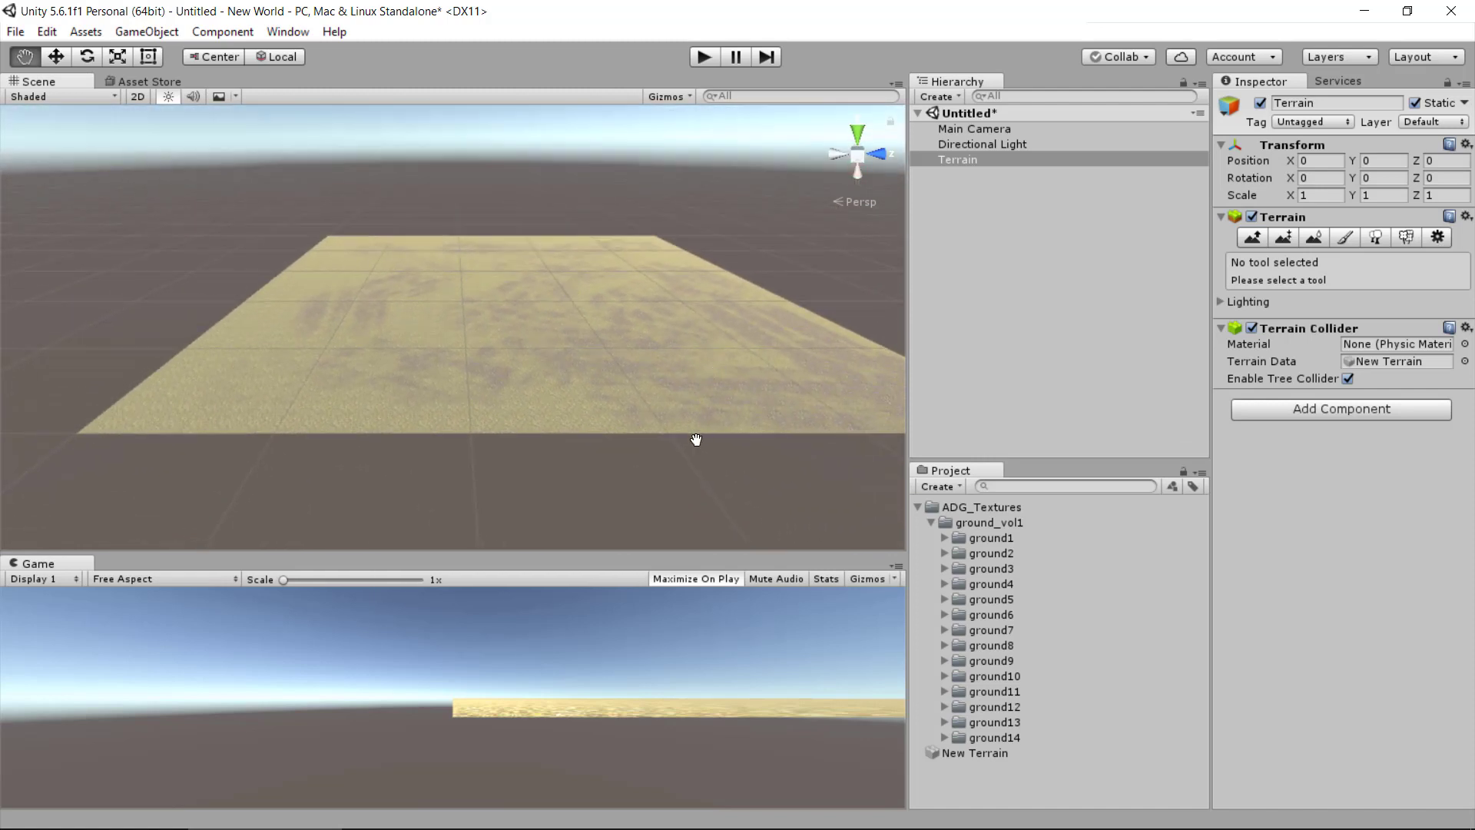
pyautogui.scroll(3, 648, 418)
pyautogui.scroll(-2, 649, 420)
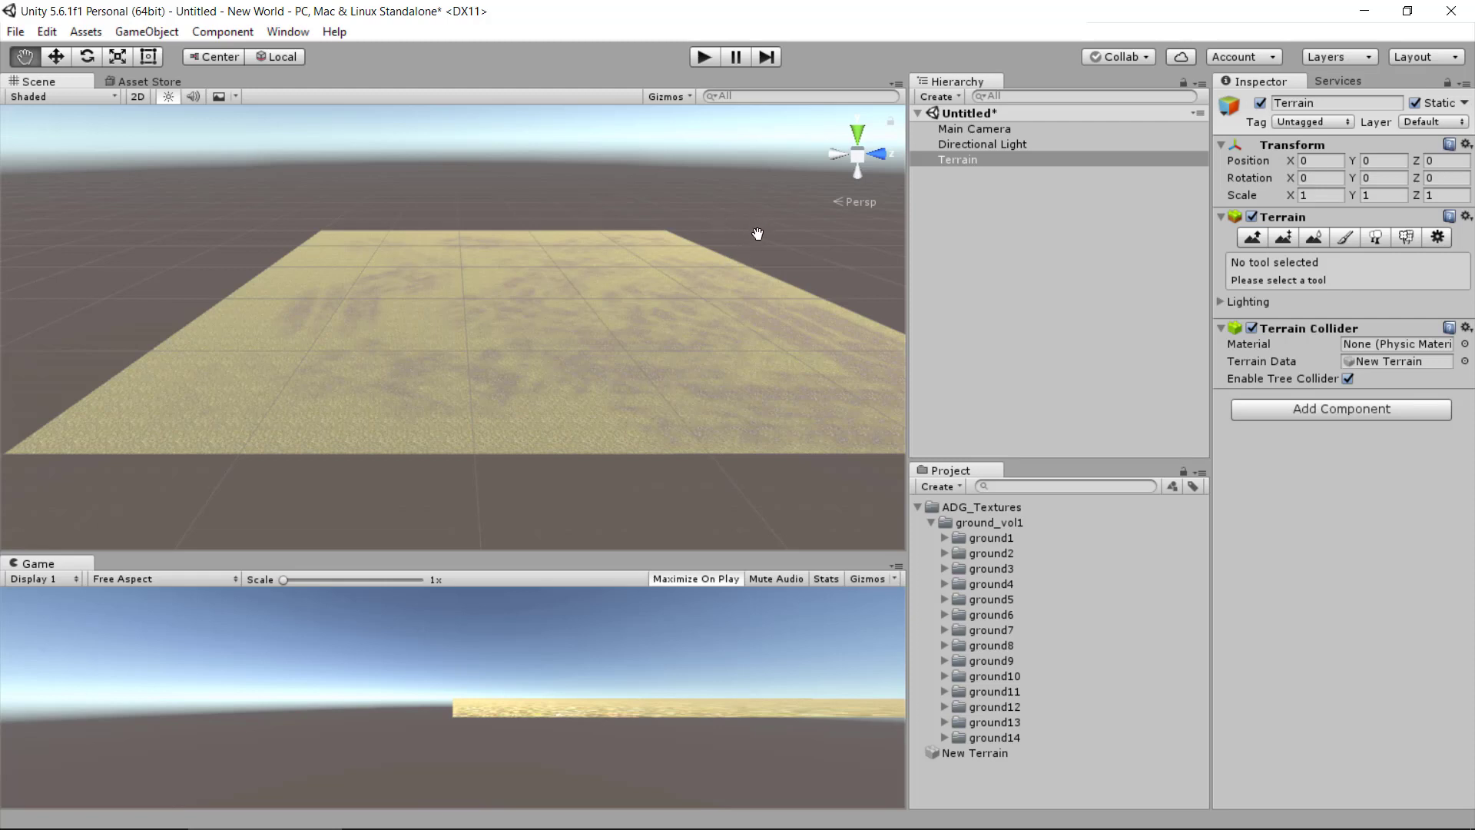
pyautogui.click(1252, 239)
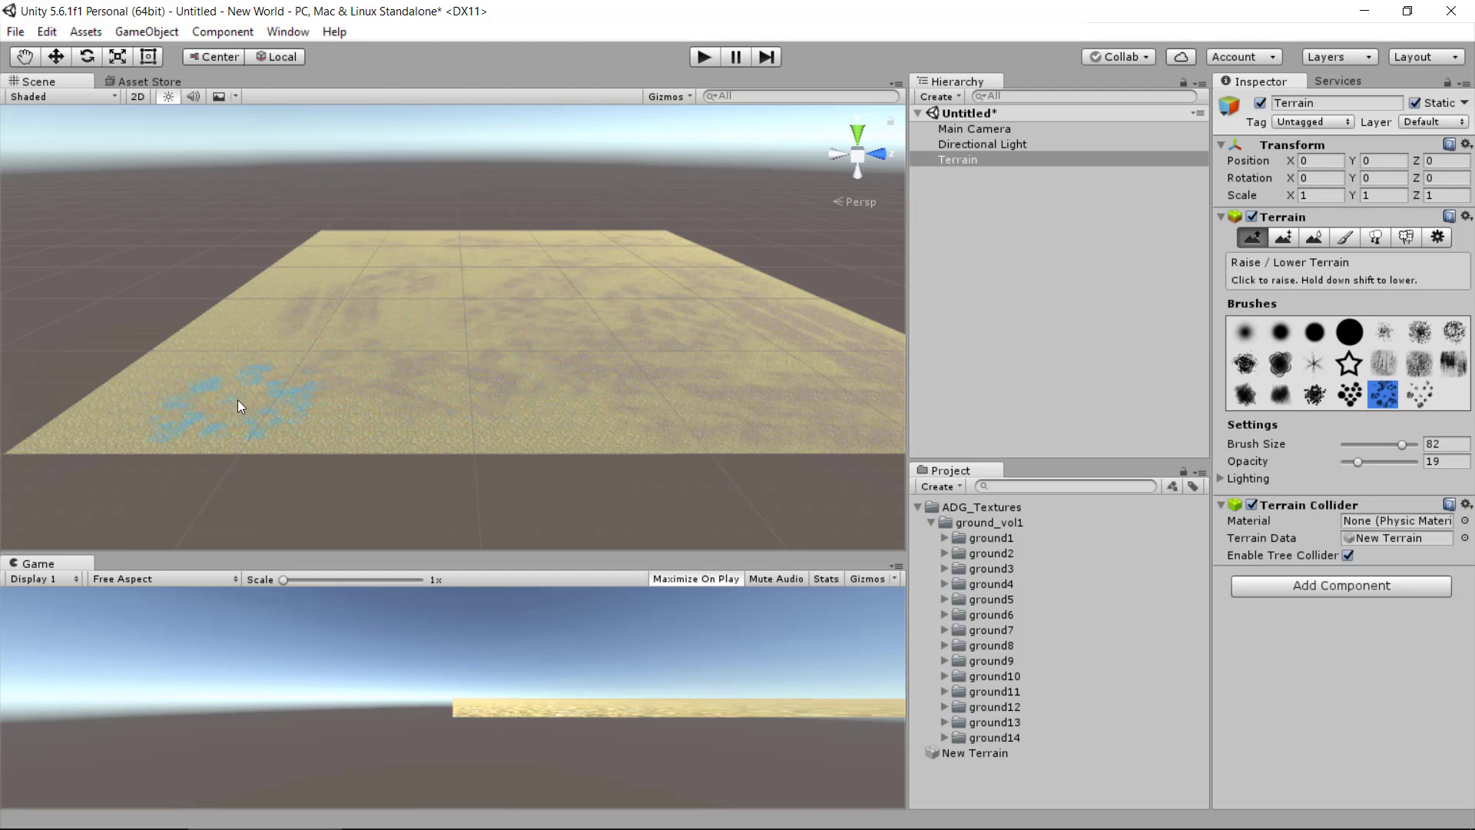
pyautogui.moveTo(238, 399)
pyautogui.mouseDown()
pyautogui.moveTo(290, 353)
pyautogui.moveTo(280, 380)
pyautogui.moveTo(409, 392)
pyautogui.moveTo(299, 352)
pyautogui.moveTo(290, 286)
pyautogui.moveTo(308, 322)
pyautogui.mouseUp()
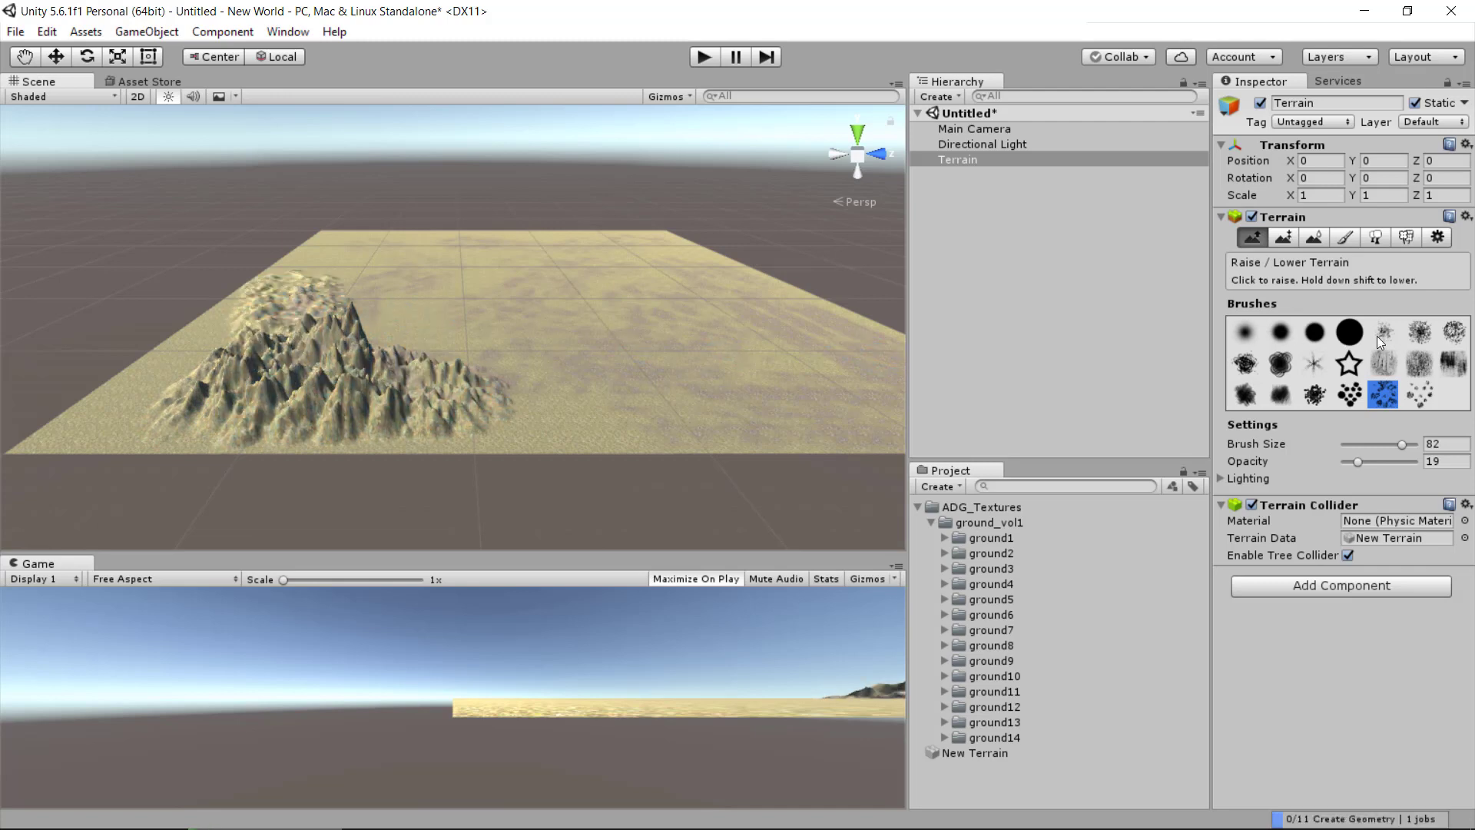
# Step: Raise gentle rolling hills across the terrain's near right part and rear with the dense irregular blotch brush at opacity 19
pyautogui.click(1272, 393)
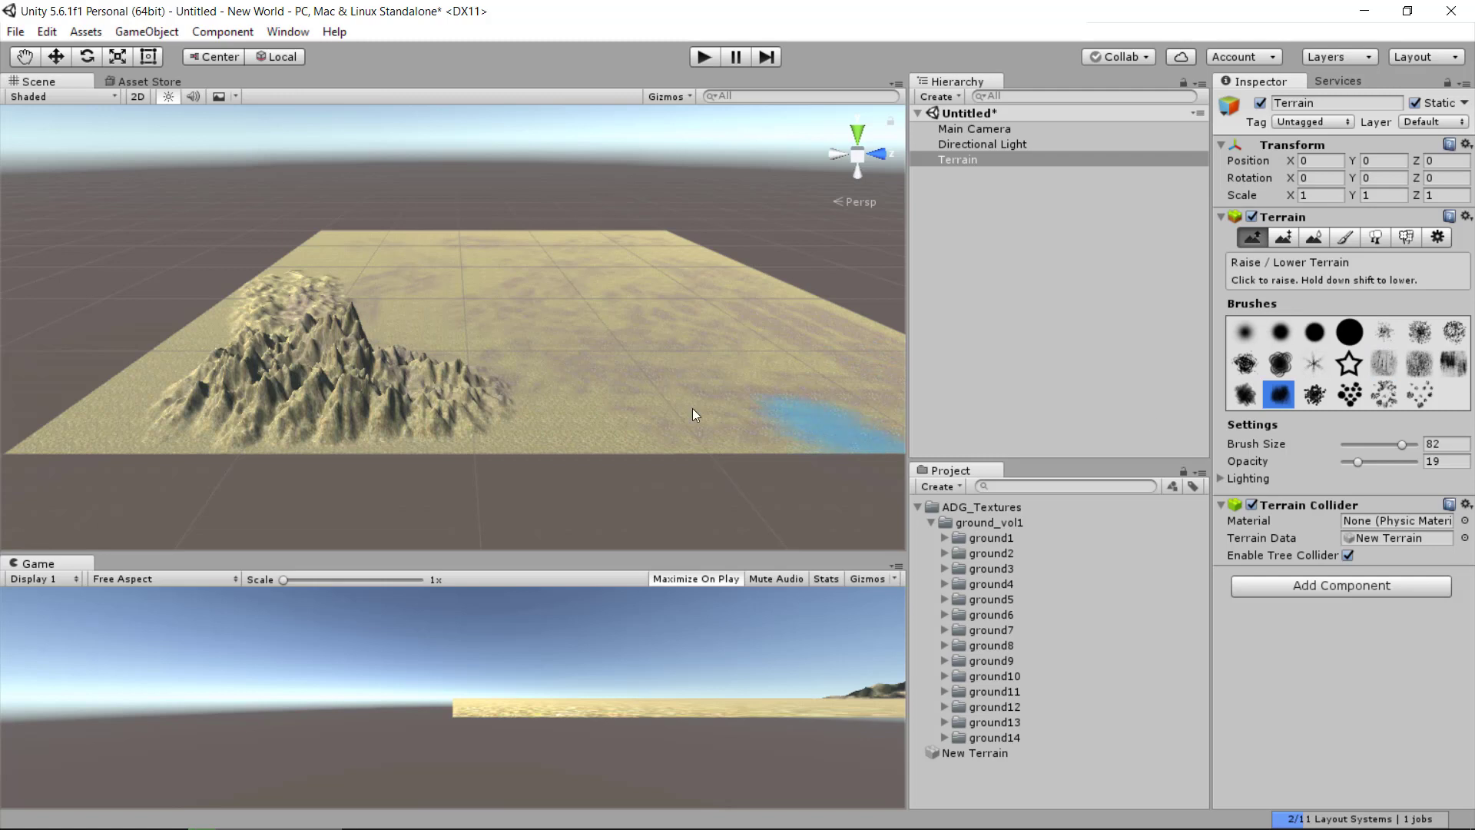
pyautogui.moveTo(693, 408)
pyautogui.mouseDown()
pyautogui.moveTo(570, 403)
pyautogui.moveTo(681, 391)
pyautogui.moveTo(702, 356)
pyautogui.moveTo(678, 336)
pyautogui.moveTo(417, 375)
pyautogui.moveTo(298, 356)
pyautogui.moveTo(297, 330)
pyautogui.moveTo(394, 331)
pyautogui.mouseUp()
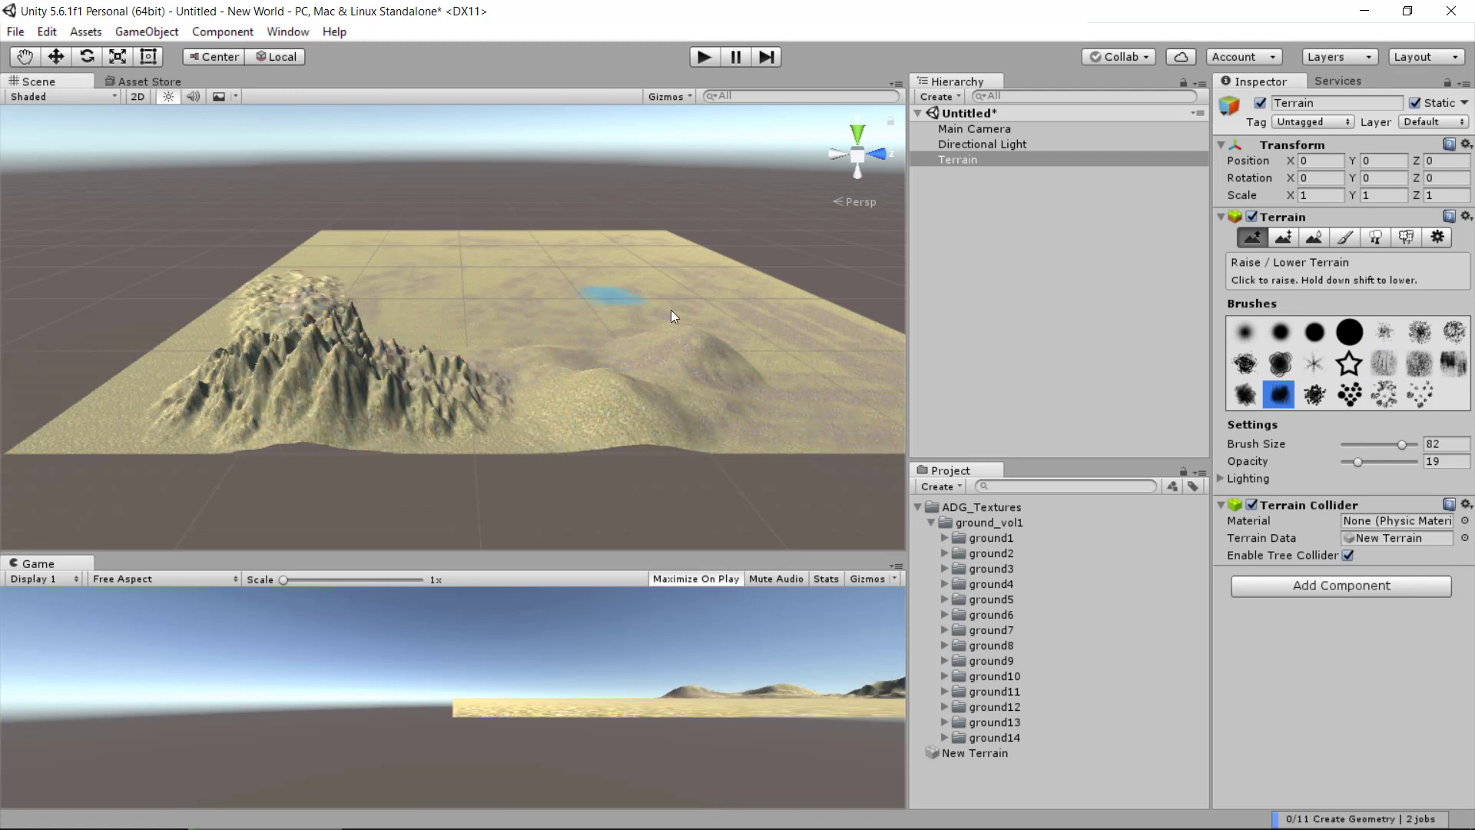
pyautogui.moveTo(671, 311)
pyautogui.mouseDown()
pyautogui.moveTo(570, 251)
pyautogui.moveTo(694, 279)
pyautogui.moveTo(638, 298)
pyautogui.moveTo(500, 250)
pyautogui.moveTo(758, 373)
pyautogui.moveTo(776, 360)
pyautogui.moveTo(747, 282)
pyautogui.moveTo(694, 375)
pyautogui.moveTo(730, 347)
pyautogui.moveTo(729, 296)
pyautogui.moveTo(652, 274)
pyautogui.moveTo(494, 291)
pyautogui.moveTo(460, 263)
pyautogui.moveTo(536, 278)
pyautogui.moveTo(593, 270)
pyautogui.mouseUp()
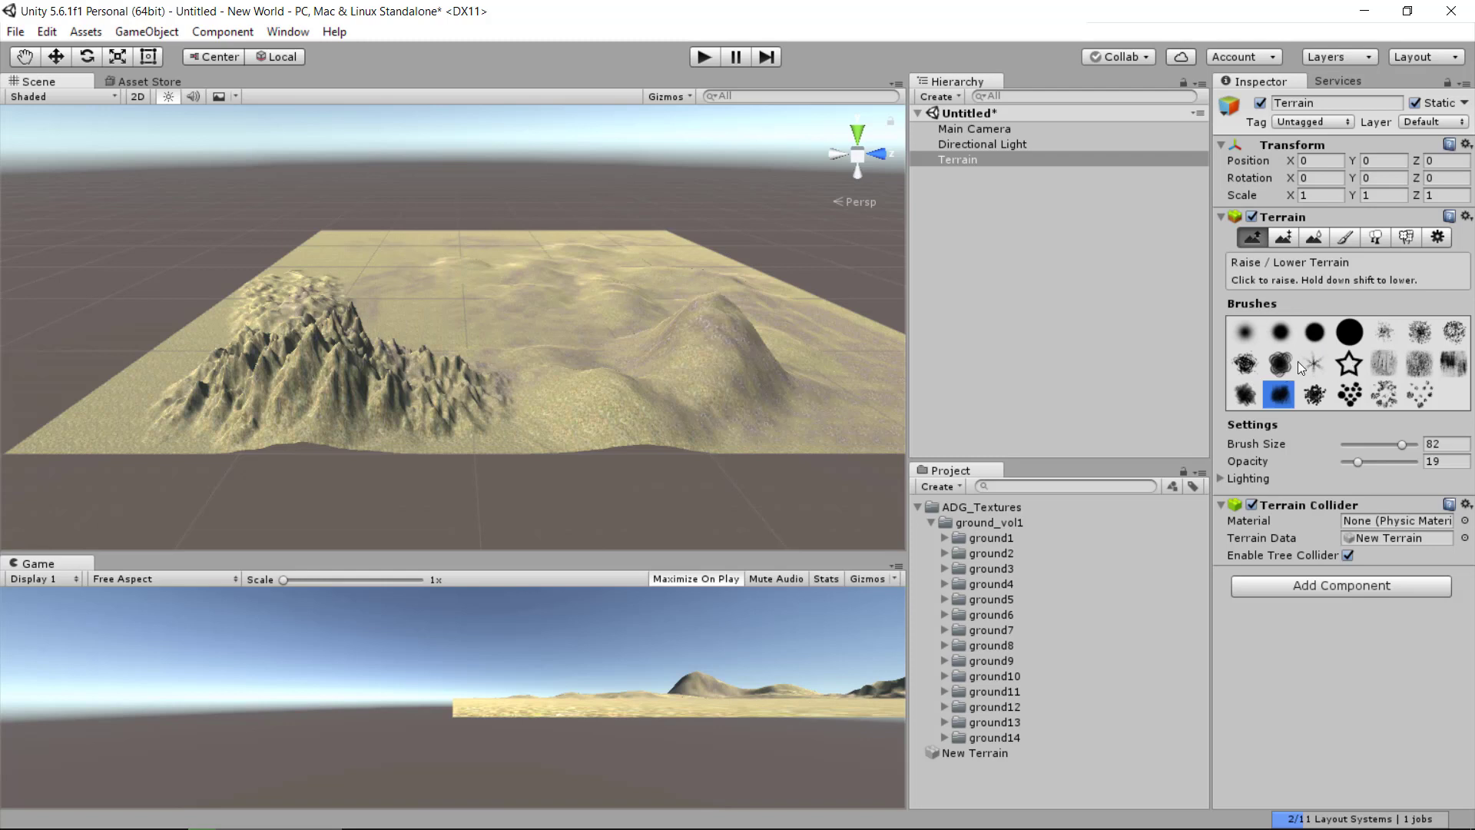
# Step: Raise smooth hills on the rest of the terrain with a soft round brush, and build tall rounded peaks at opacity 45
pyautogui.click(1289, 338)
pyautogui.moveTo(416, 275)
pyautogui.mouseDown()
pyautogui.moveTo(384, 274)
pyautogui.moveTo(412, 235)
pyautogui.moveTo(421, 259)
pyautogui.moveTo(394, 271)
pyautogui.moveTo(432, 283)
pyautogui.mouseUp()
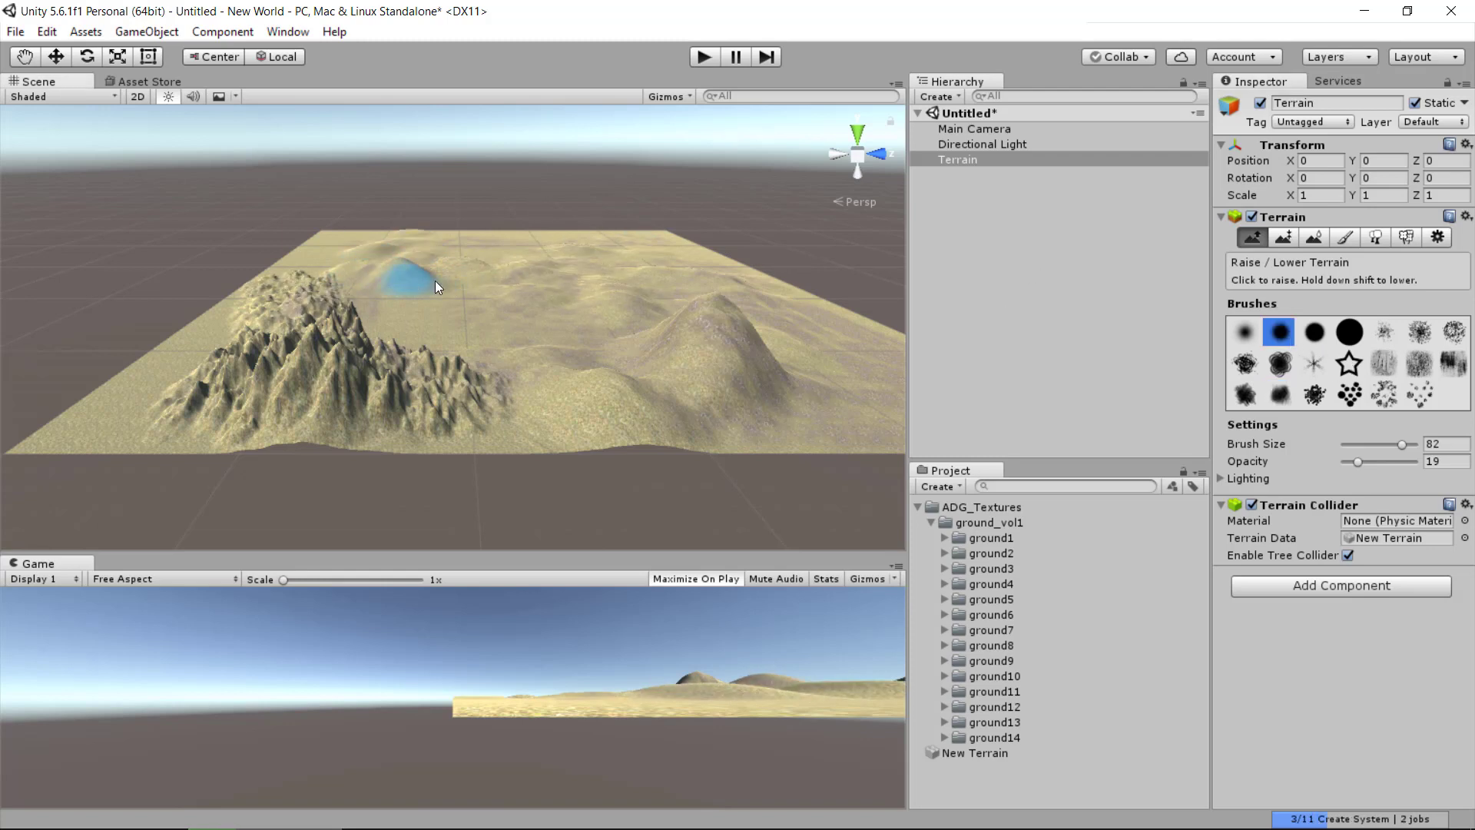
pyautogui.moveTo(1353, 464); pyautogui.dragTo(1373, 464)
pyautogui.moveTo(426, 294)
pyautogui.mouseDown()
pyautogui.moveTo(455, 262)
pyautogui.moveTo(553, 244)
pyautogui.moveTo(592, 293)
pyautogui.moveTo(601, 267)
pyautogui.moveTo(645, 276)
pyautogui.moveTo(658, 334)
pyautogui.moveTo(697, 285)
pyautogui.moveTo(688, 257)
pyautogui.moveTo(661, 254)
pyautogui.moveTo(631, 289)
pyautogui.moveTo(525, 264)
pyautogui.moveTo(662, 284)
pyautogui.moveTo(821, 341)
pyautogui.moveTo(841, 372)
pyautogui.moveTo(777, 297)
pyautogui.moveTo(629, 256)
pyautogui.moveTo(511, 249)
pyautogui.mouseUp()
pyautogui.scroll(4, 522, 300)
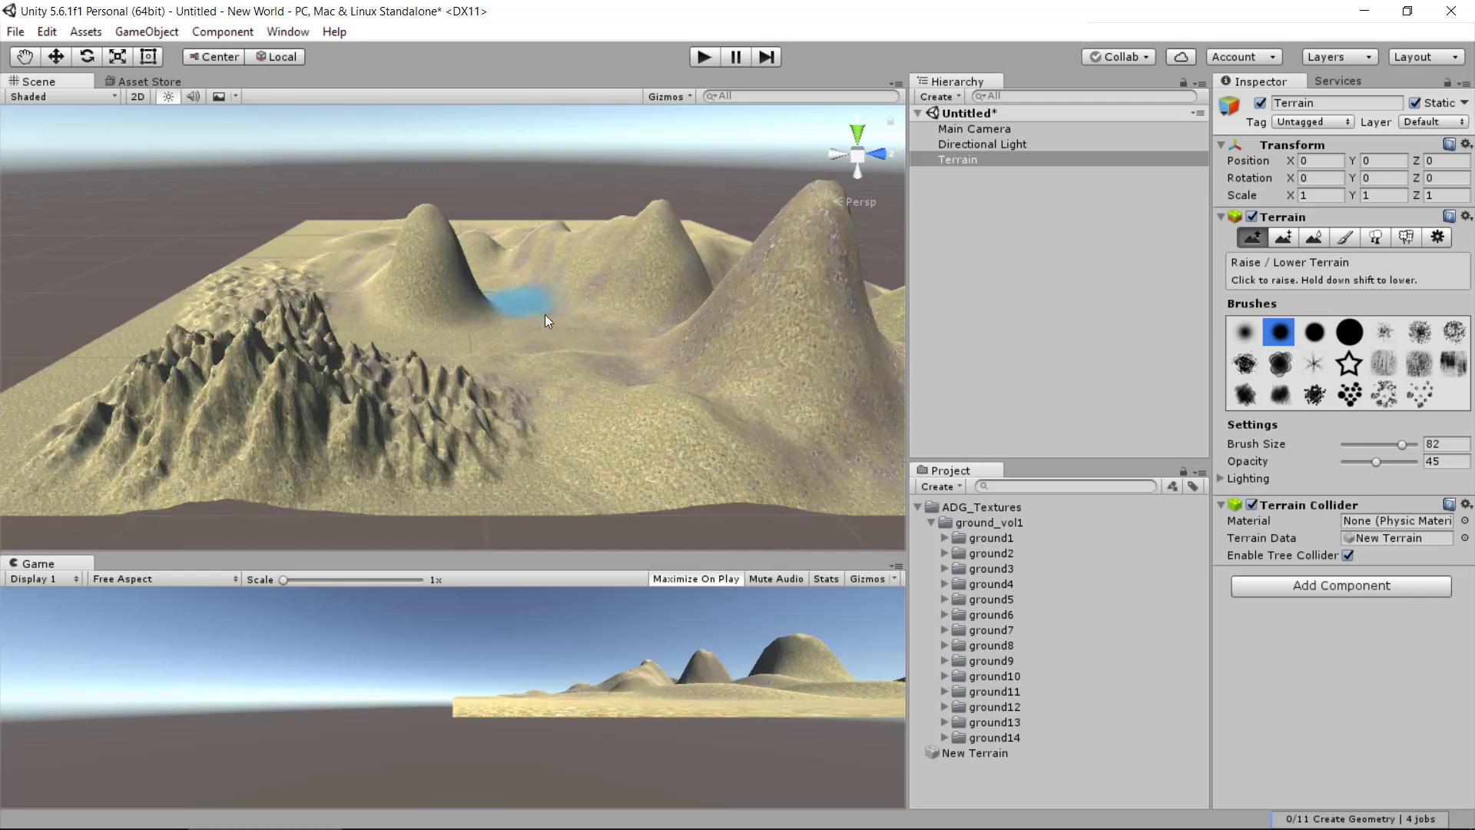
# Step: Examine the sculpted terrain from several angles and inspect the scene's Main Camera, Directional Light and Terrain objects
pyautogui.click(24, 56)
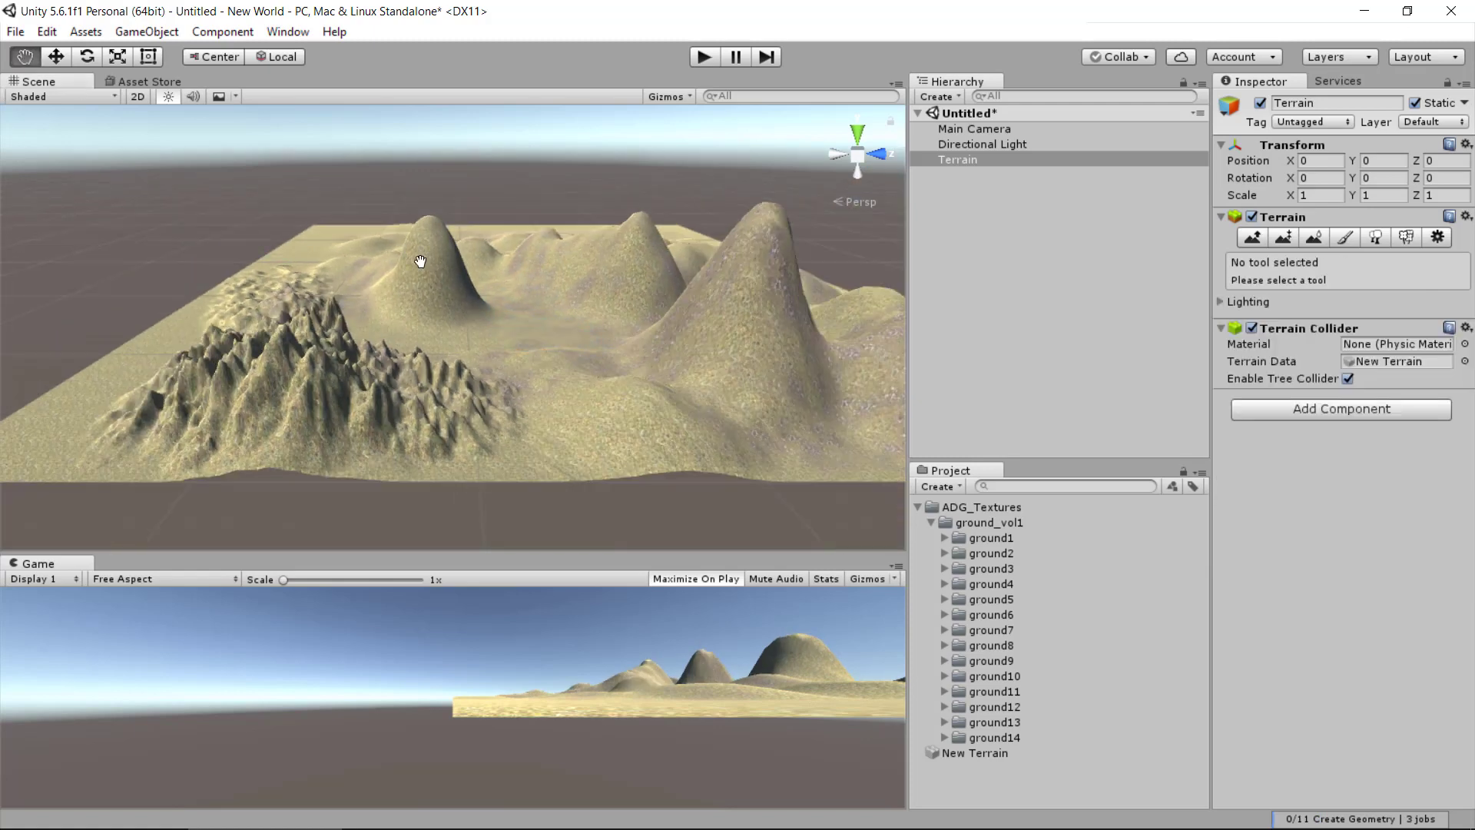
pyautogui.moveTo(421, 267); pyautogui.dragTo(515, 355)
pyautogui.keyDown('alt'); pyautogui.moveTo(661, 338); pyautogui.dragTo(774, 310); pyautogui.keyUp('alt')
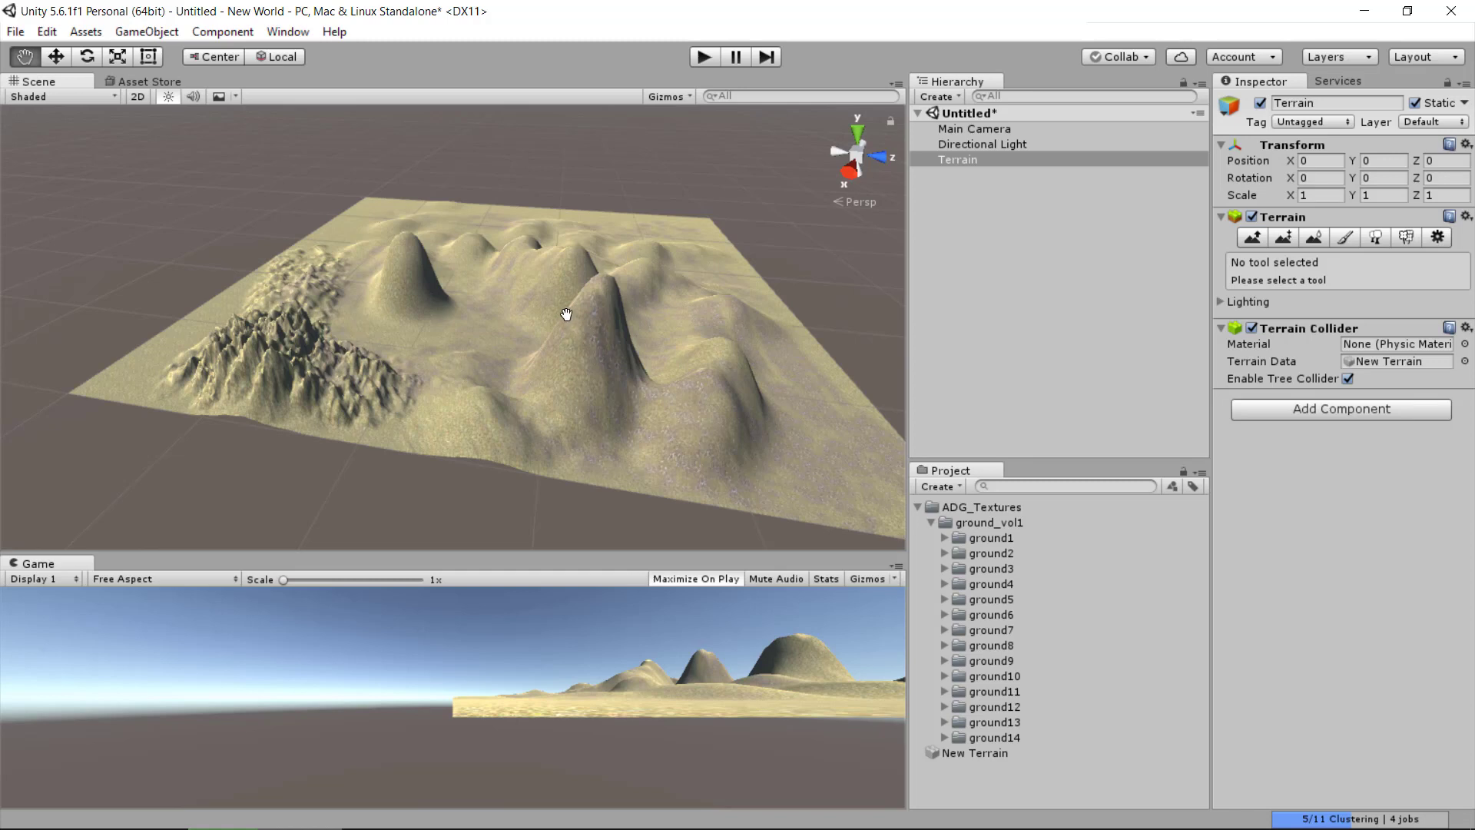
pyautogui.moveTo(566, 316)
pyautogui.keyDown('alt'); pyautogui.mouseDown()
pyautogui.moveTo(579, 319)
pyautogui.moveTo(572, 300)
pyautogui.moveTo(583, 313)
pyautogui.mouseUp(); pyautogui.keyUp('alt')
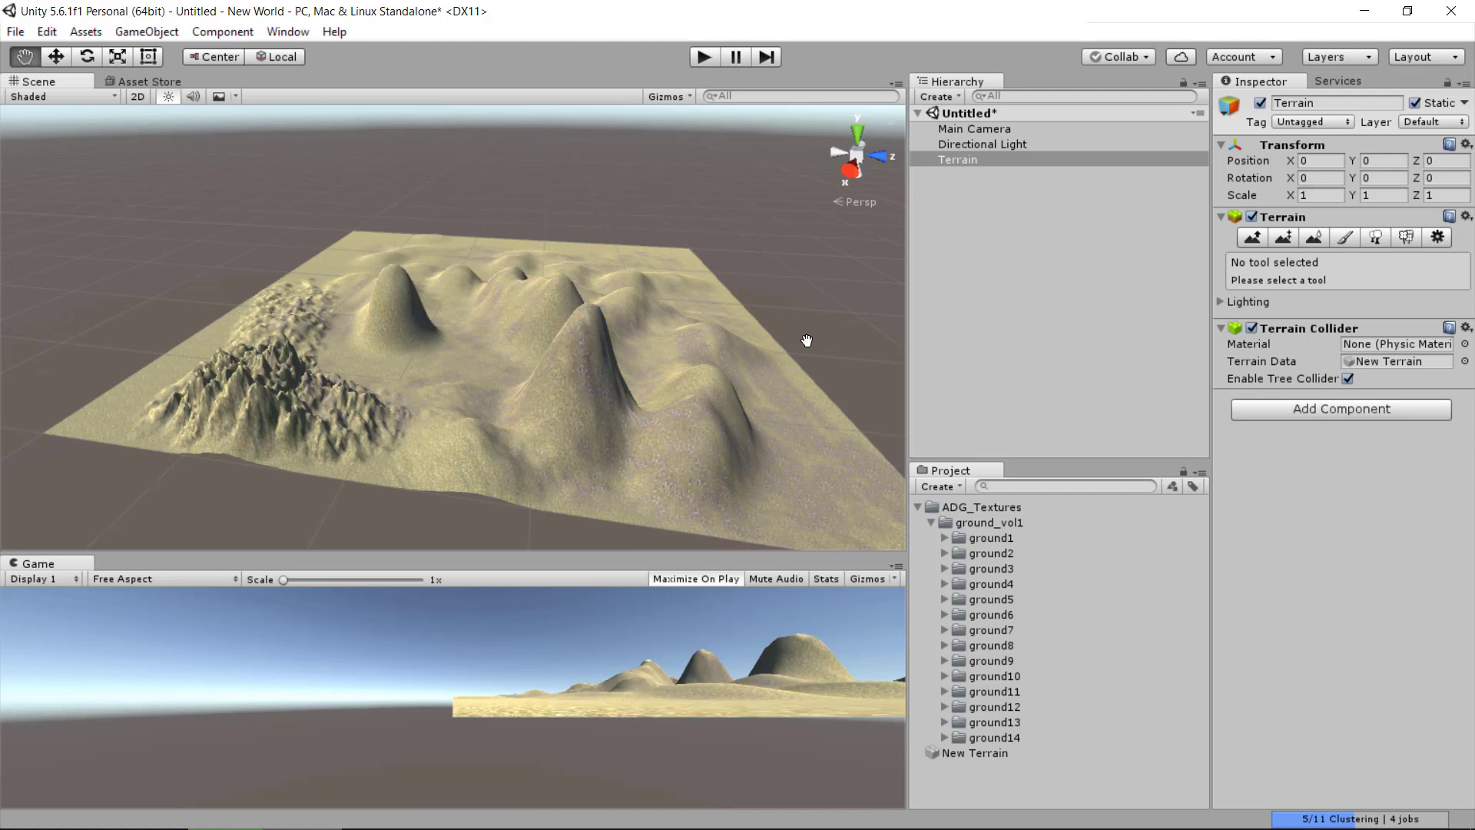
pyautogui.click(970, 128)
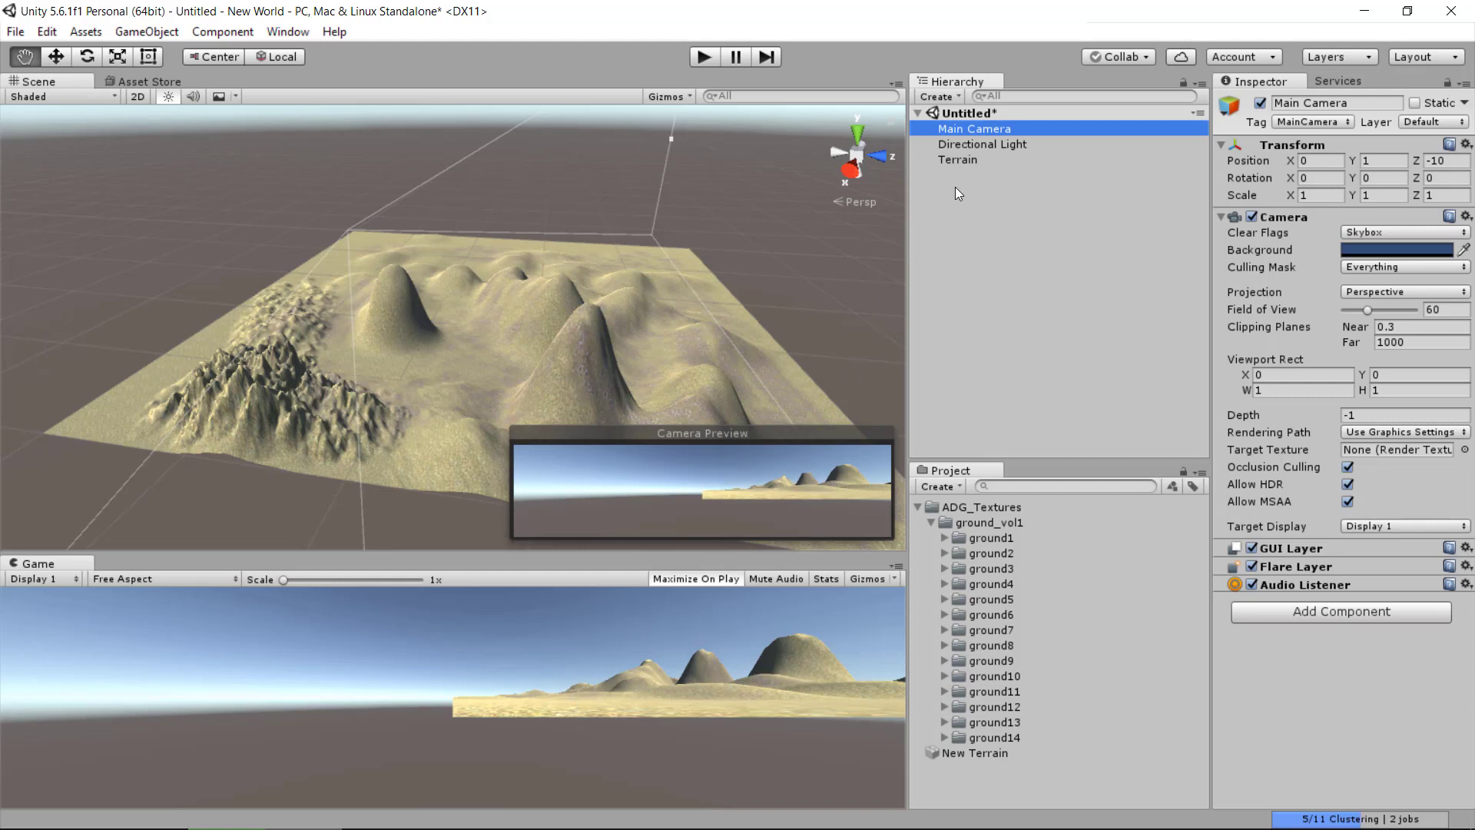
pyautogui.click(979, 143)
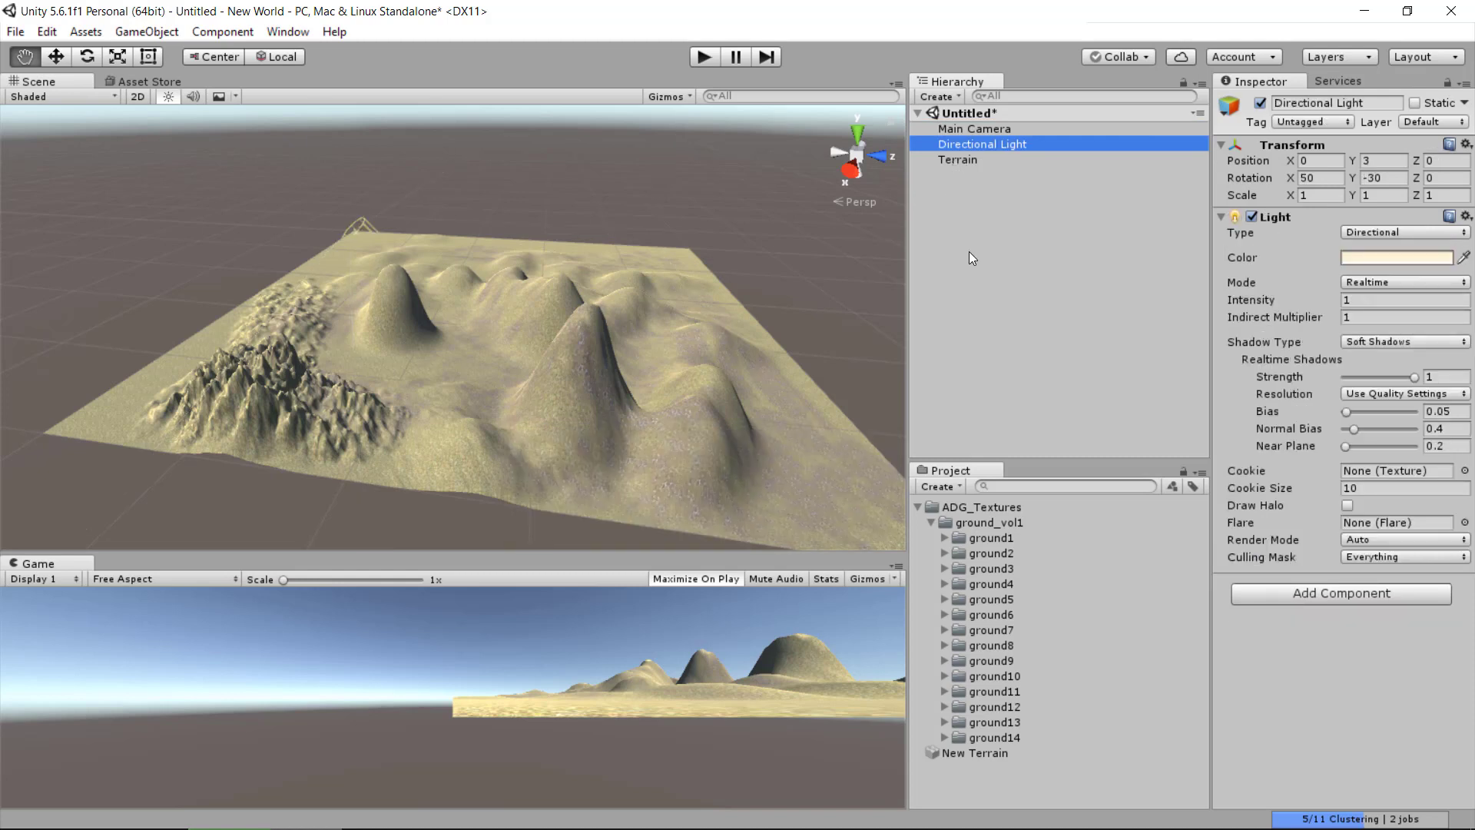
pyautogui.click(963, 159)
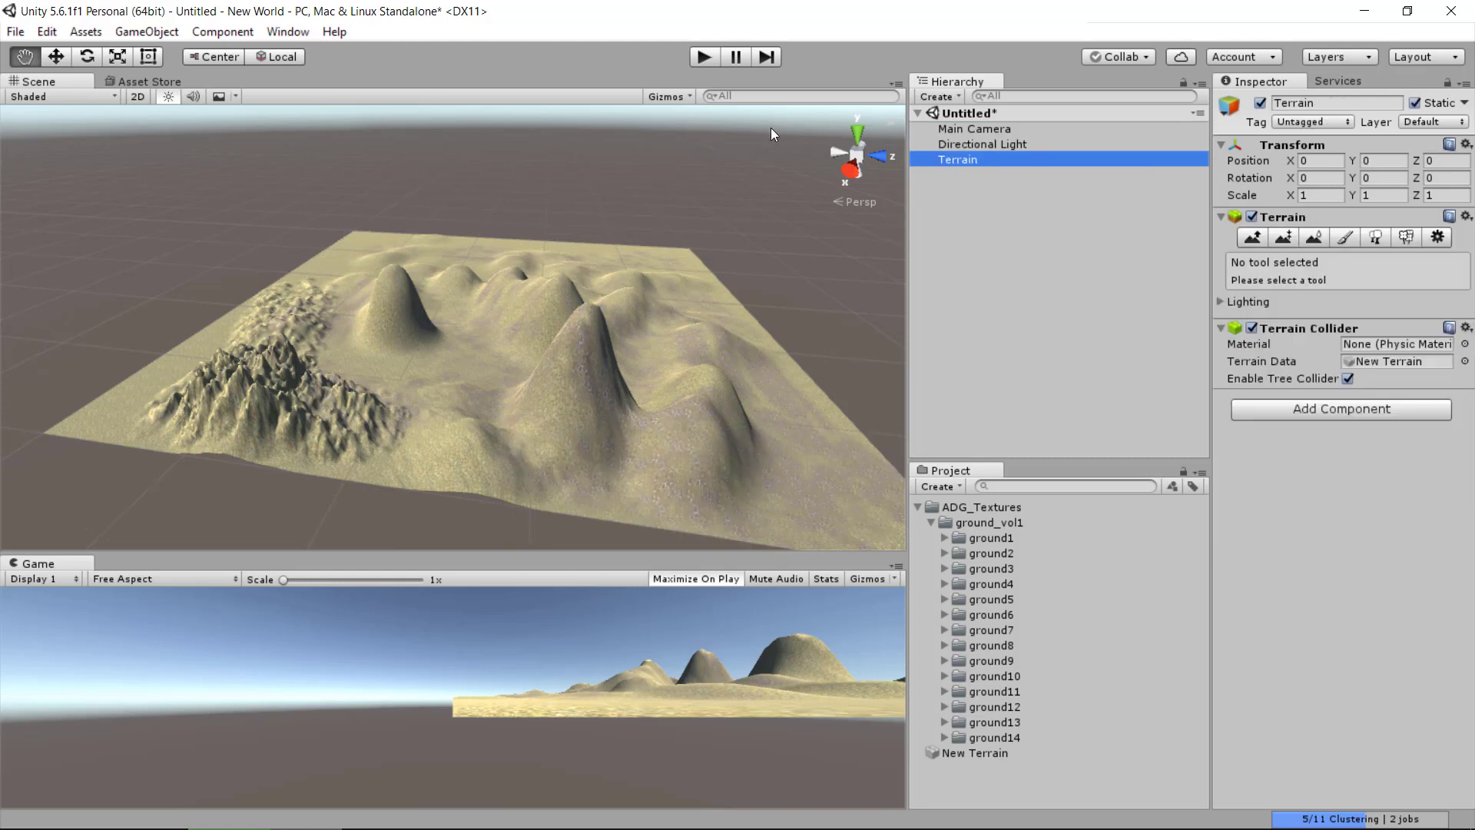
pyautogui.click(970, 223)
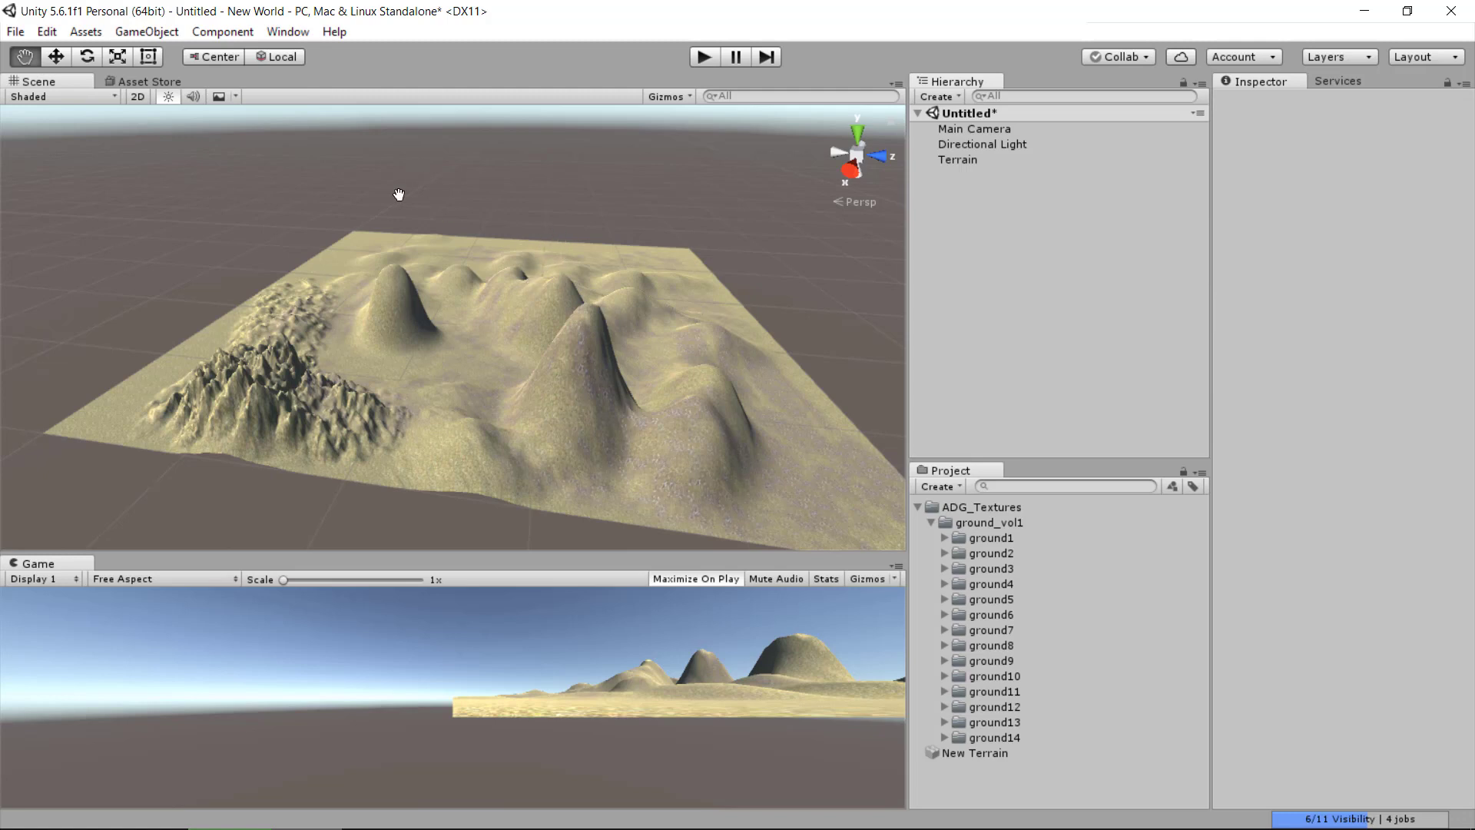
# Step: Import the complete Characters standard asset package into the project
pyautogui.click(89, 33)
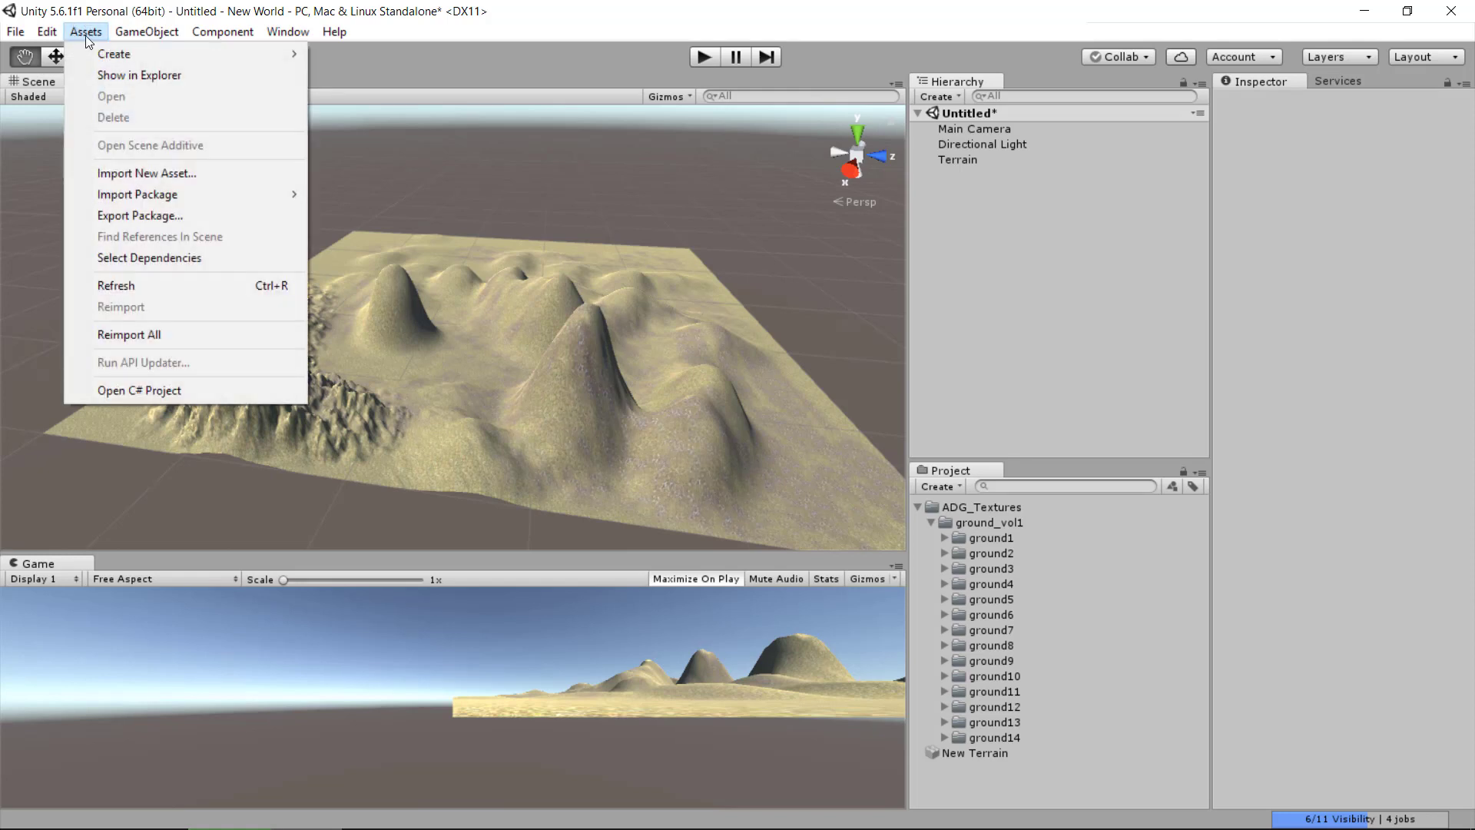
pyautogui.moveTo(122, 199)
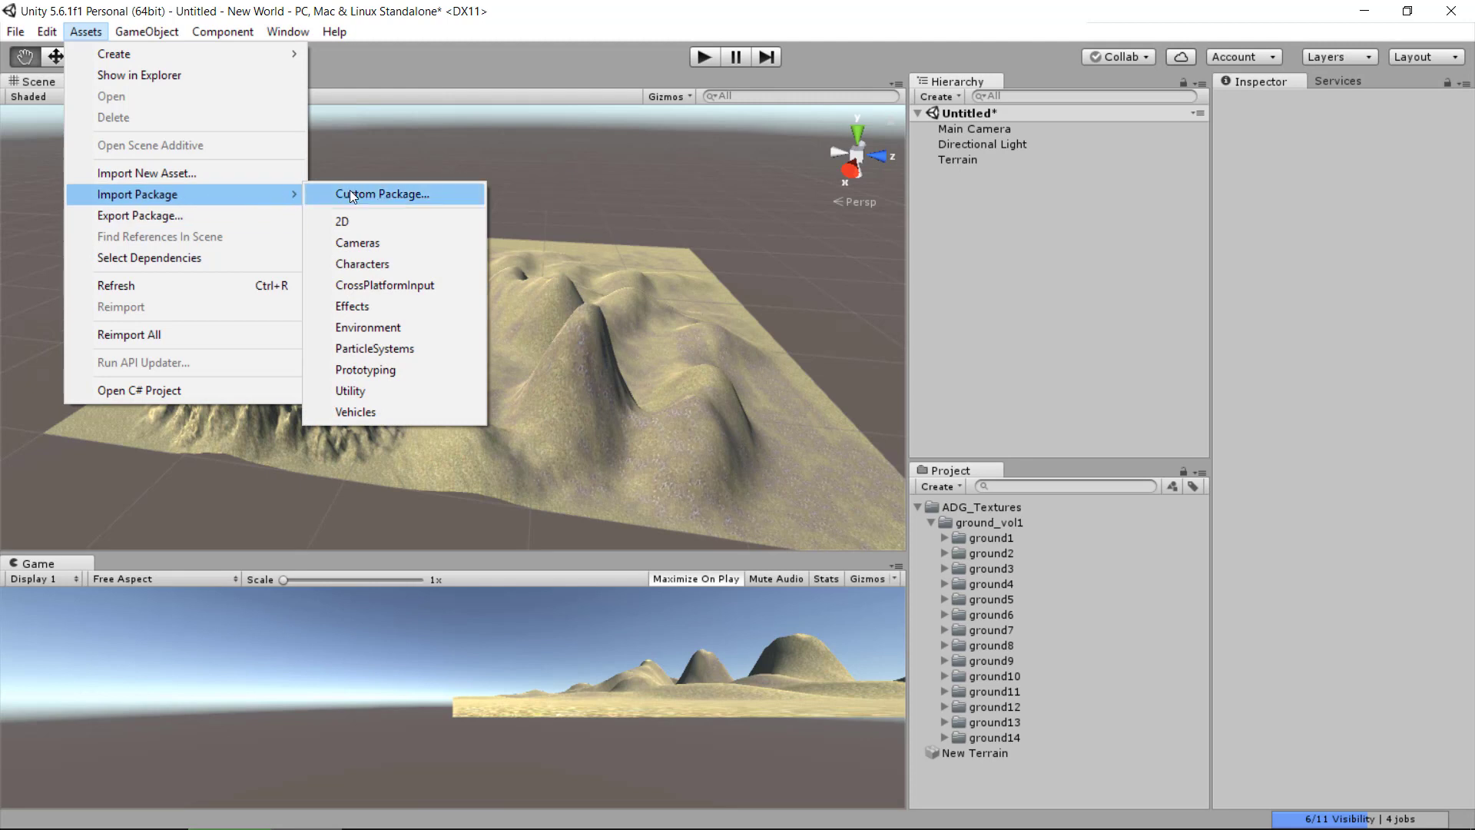
pyautogui.click(361, 263)
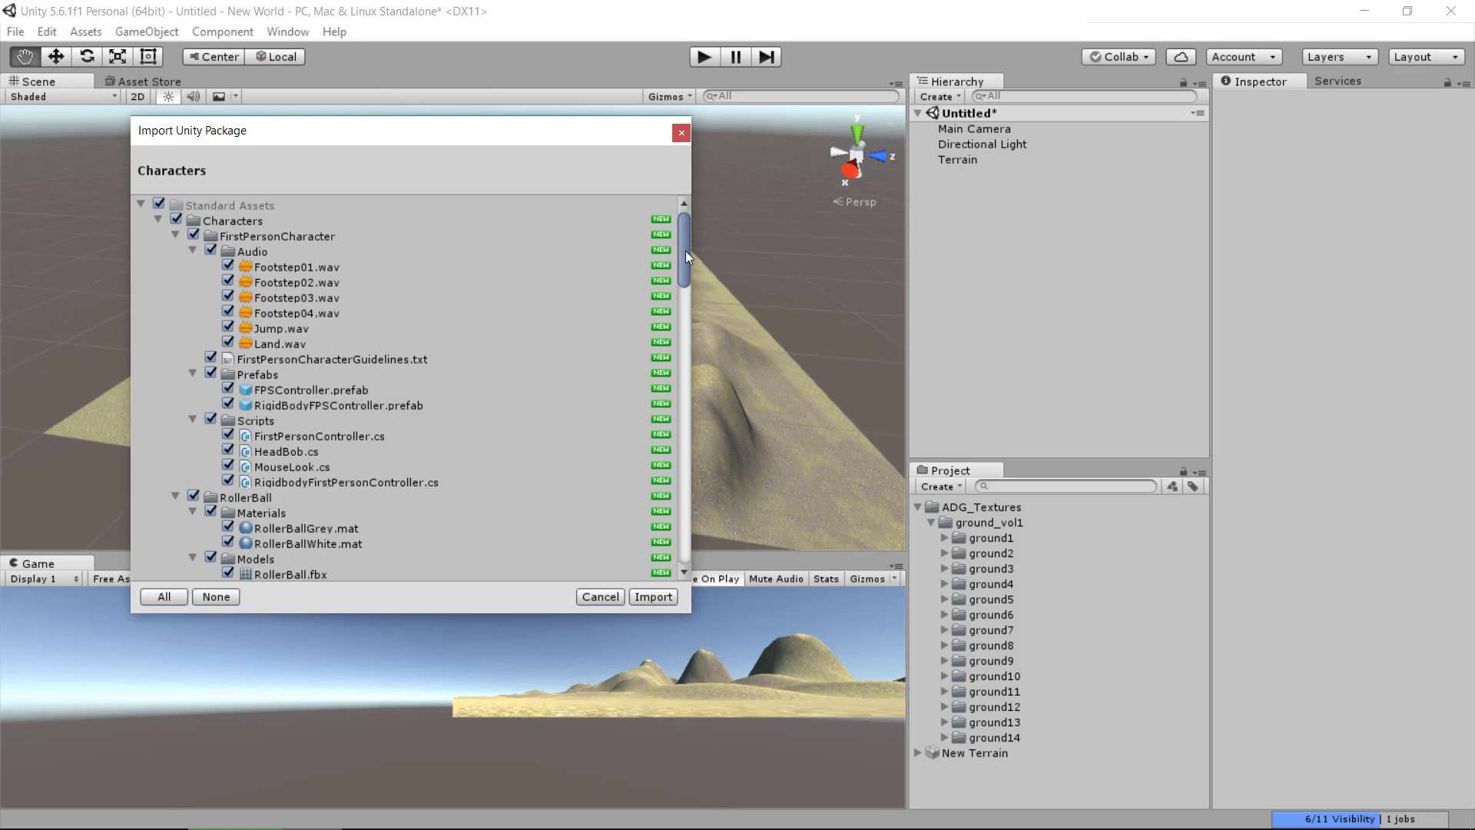
pyautogui.moveTo(684, 252)
pyautogui.mouseDown()
pyautogui.moveTo(683, 297)
pyautogui.moveTo(683, 260)
pyautogui.mouseUp()
pyautogui.scroll(3, 594, 278)
pyautogui.click(653, 596)
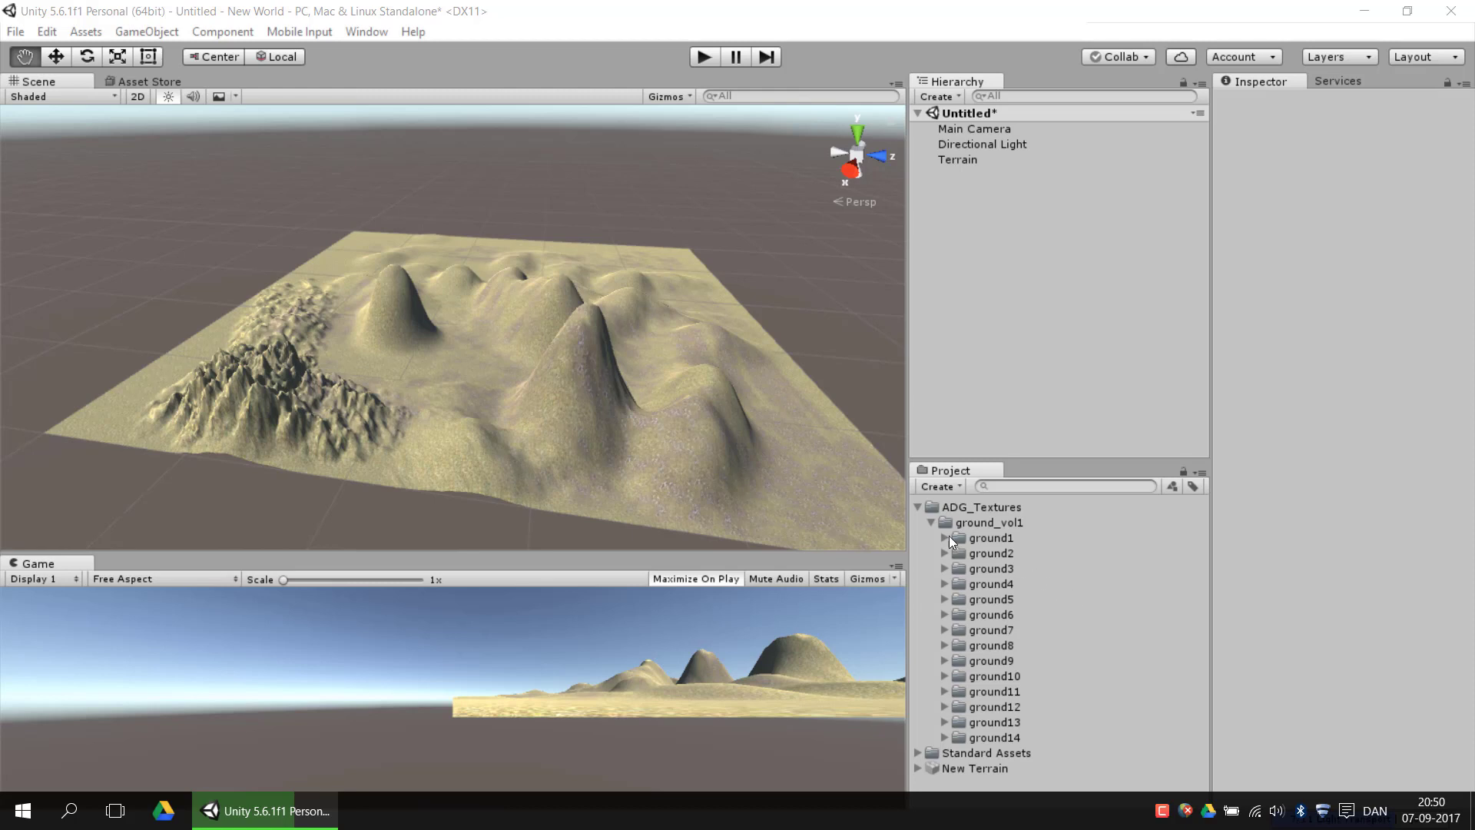
# Step: Collapse the ADG_Textures folder and expand Standard Assets down to the contents of its Characters folder
pyautogui.click(917, 507)
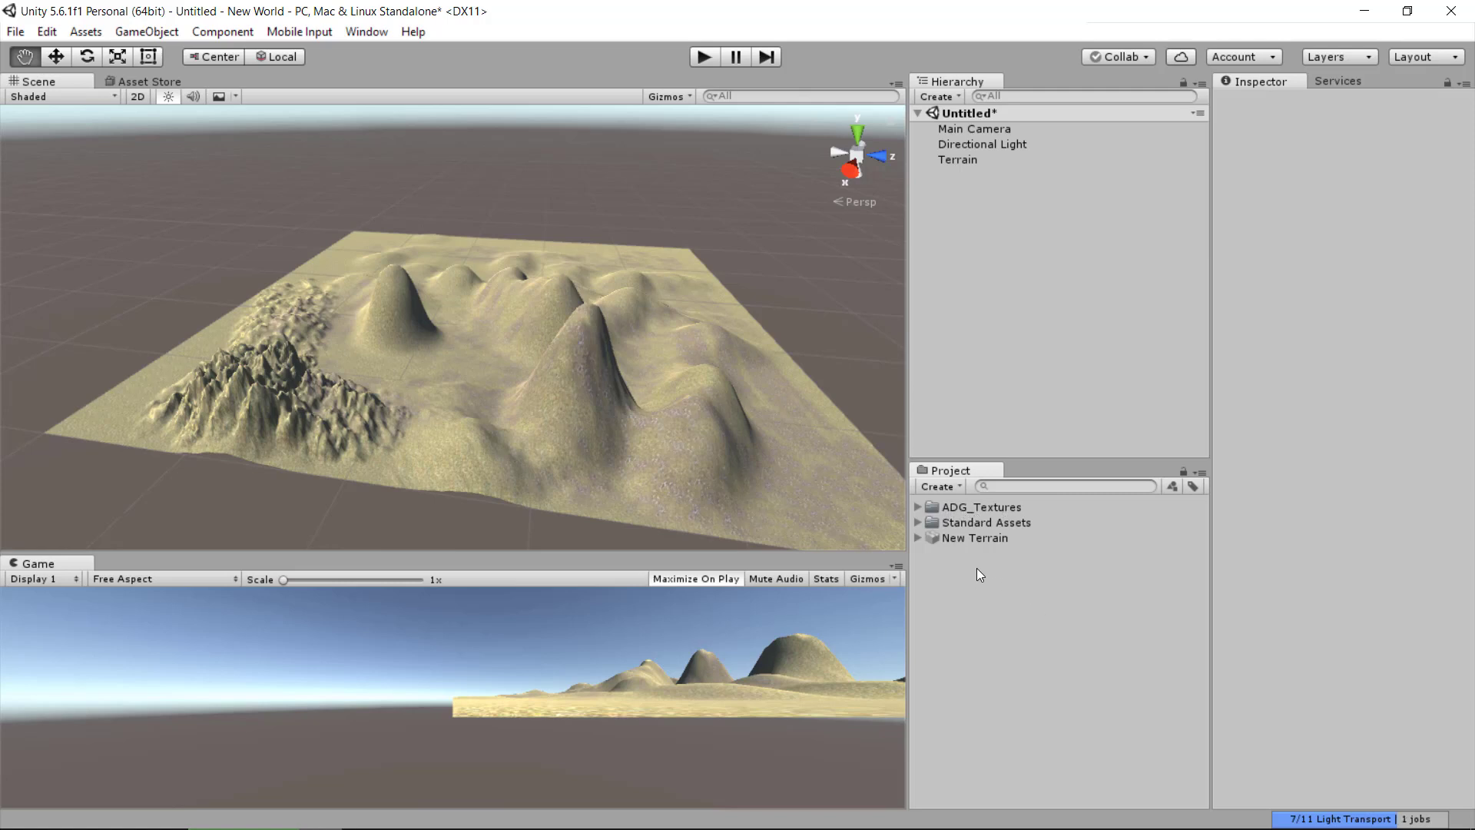
pyautogui.click(970, 521)
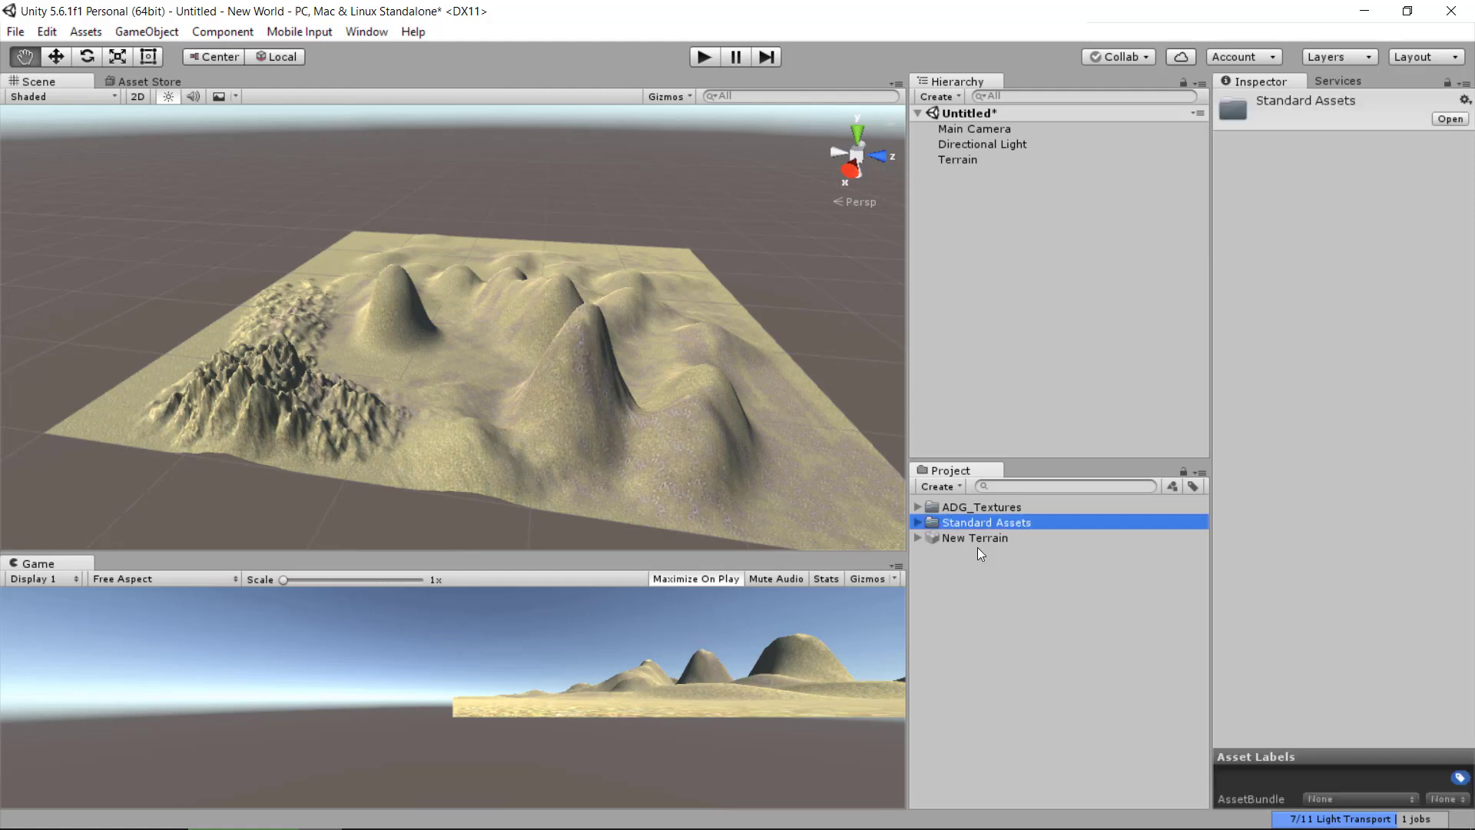
pyautogui.doubleClick(1006, 524)
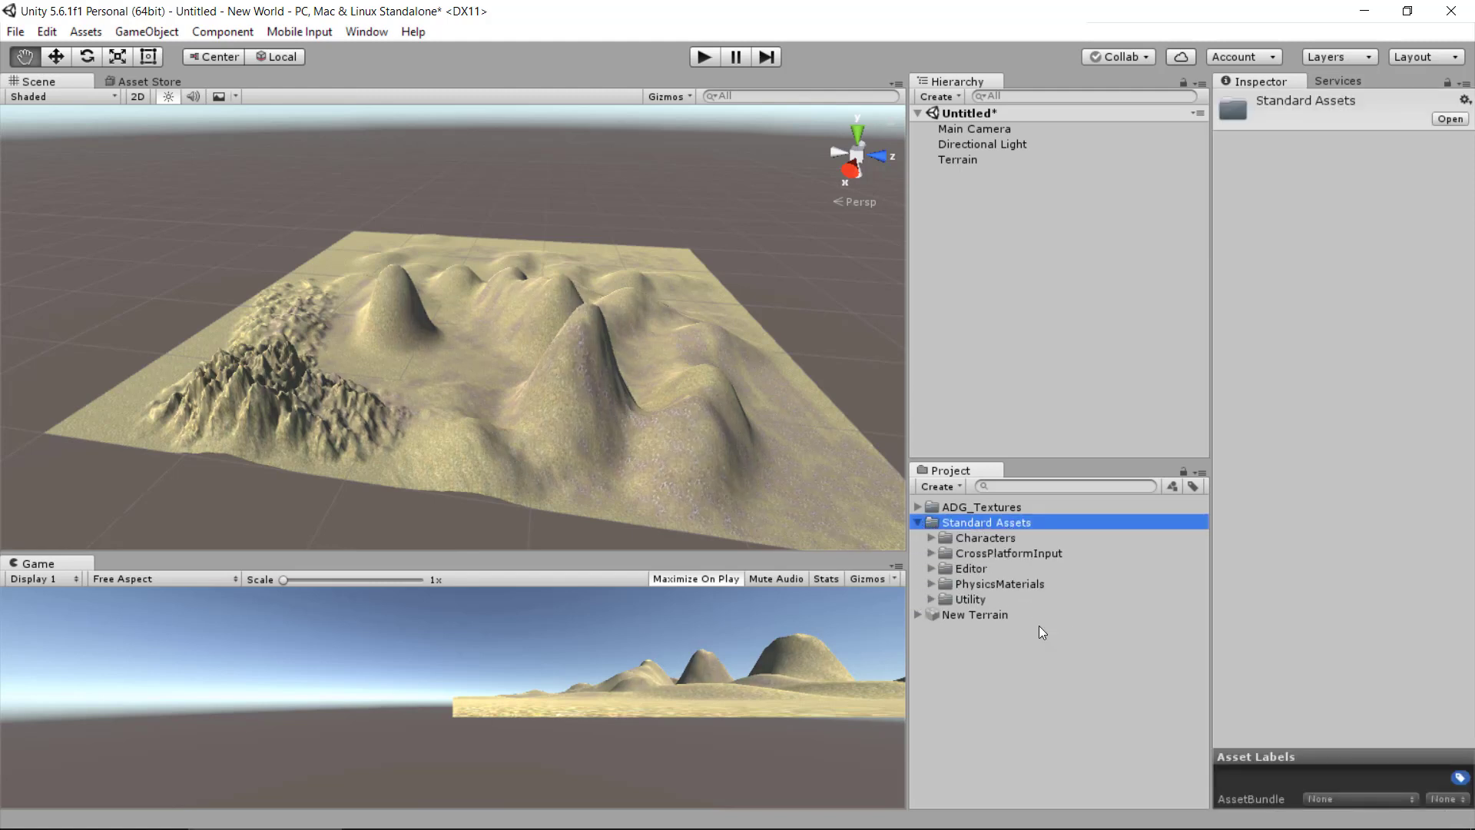
pyautogui.click(989, 535)
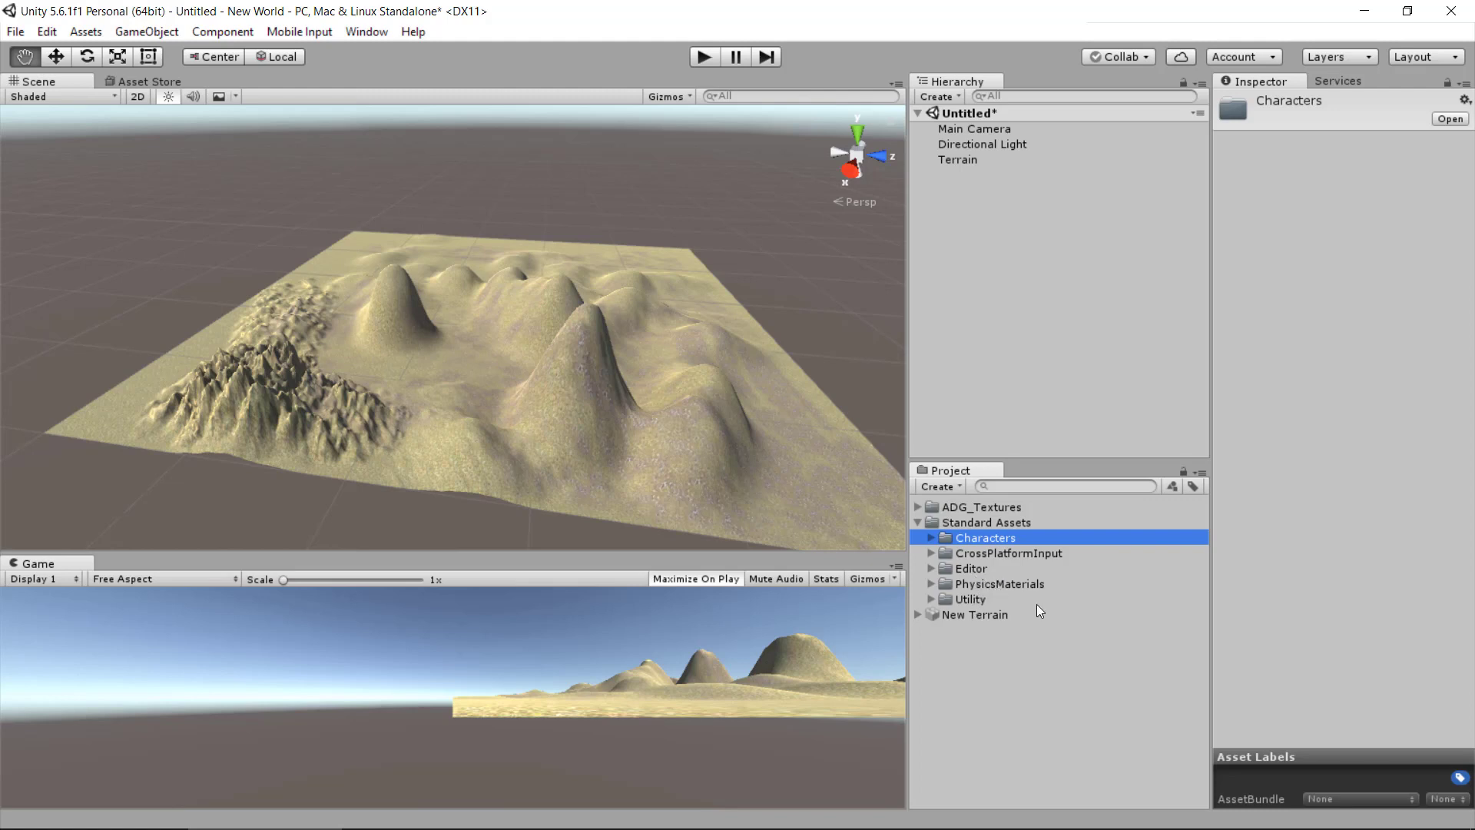
pyautogui.click(931, 538)
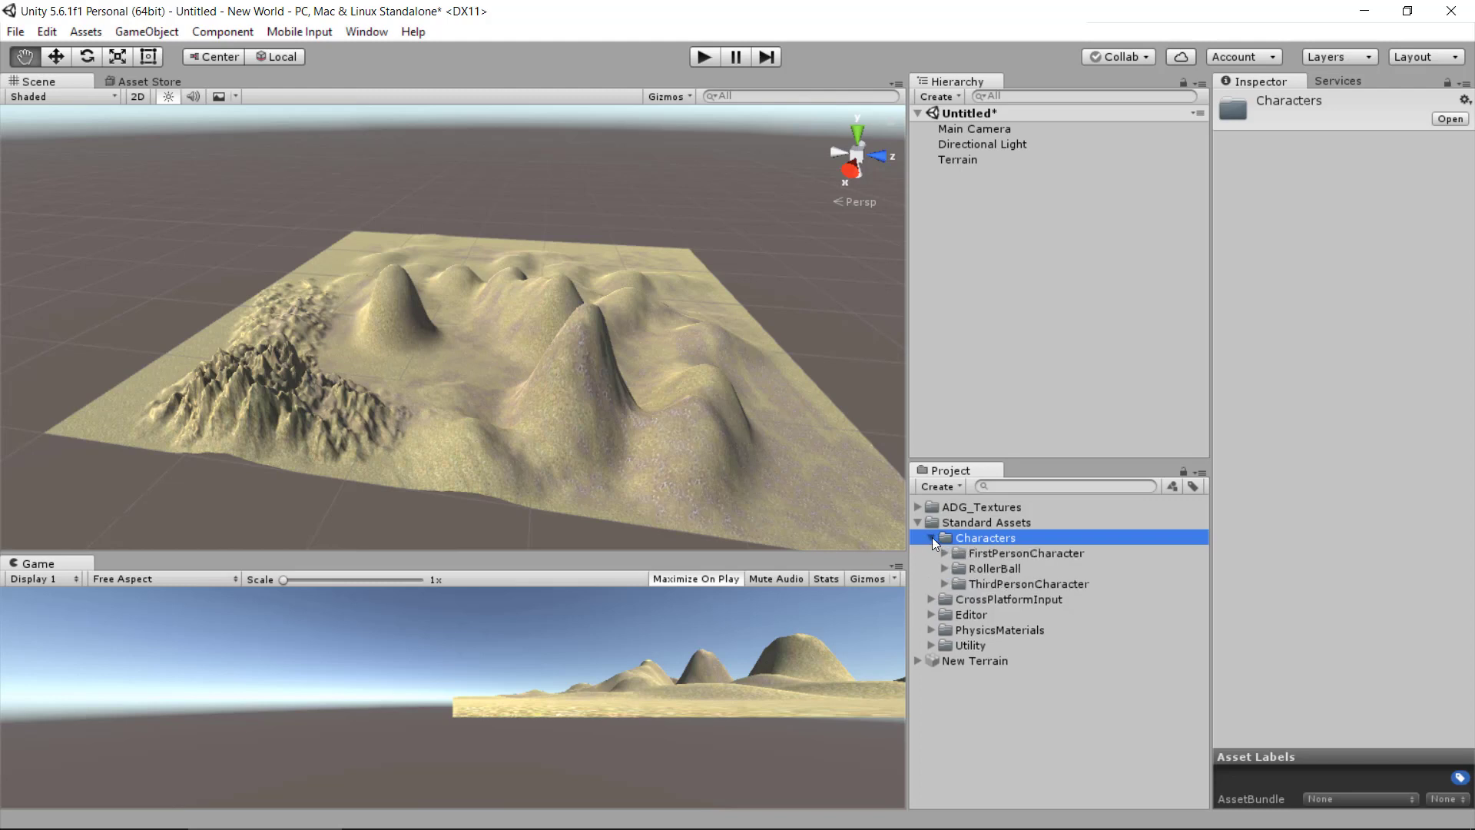
# Step: Add the FPSController prefab from the FirstPersonCharacter folder's Prefabs to the scene at the origin
pyautogui.click(1012, 553)
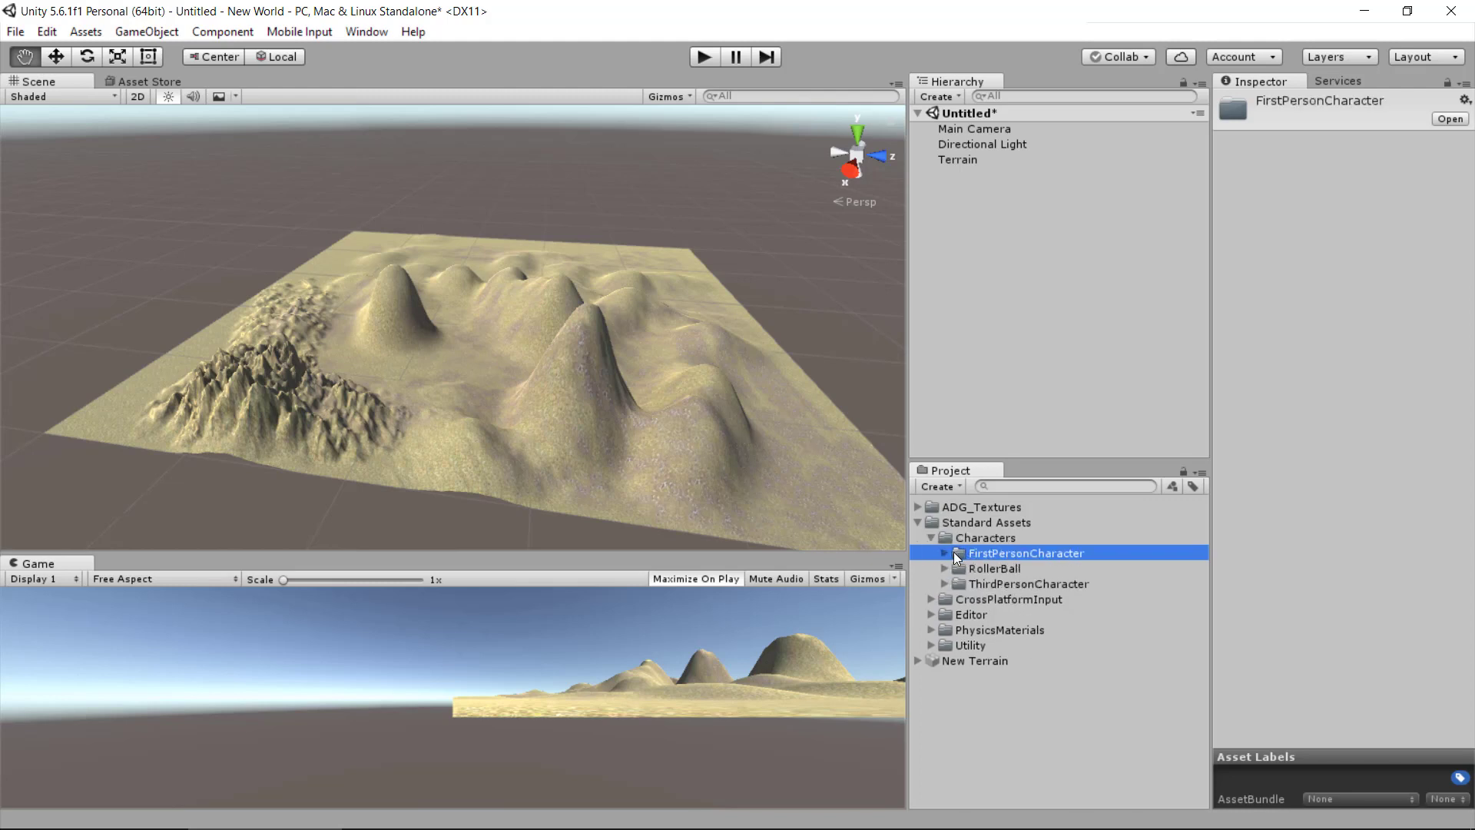
pyautogui.press('Right')
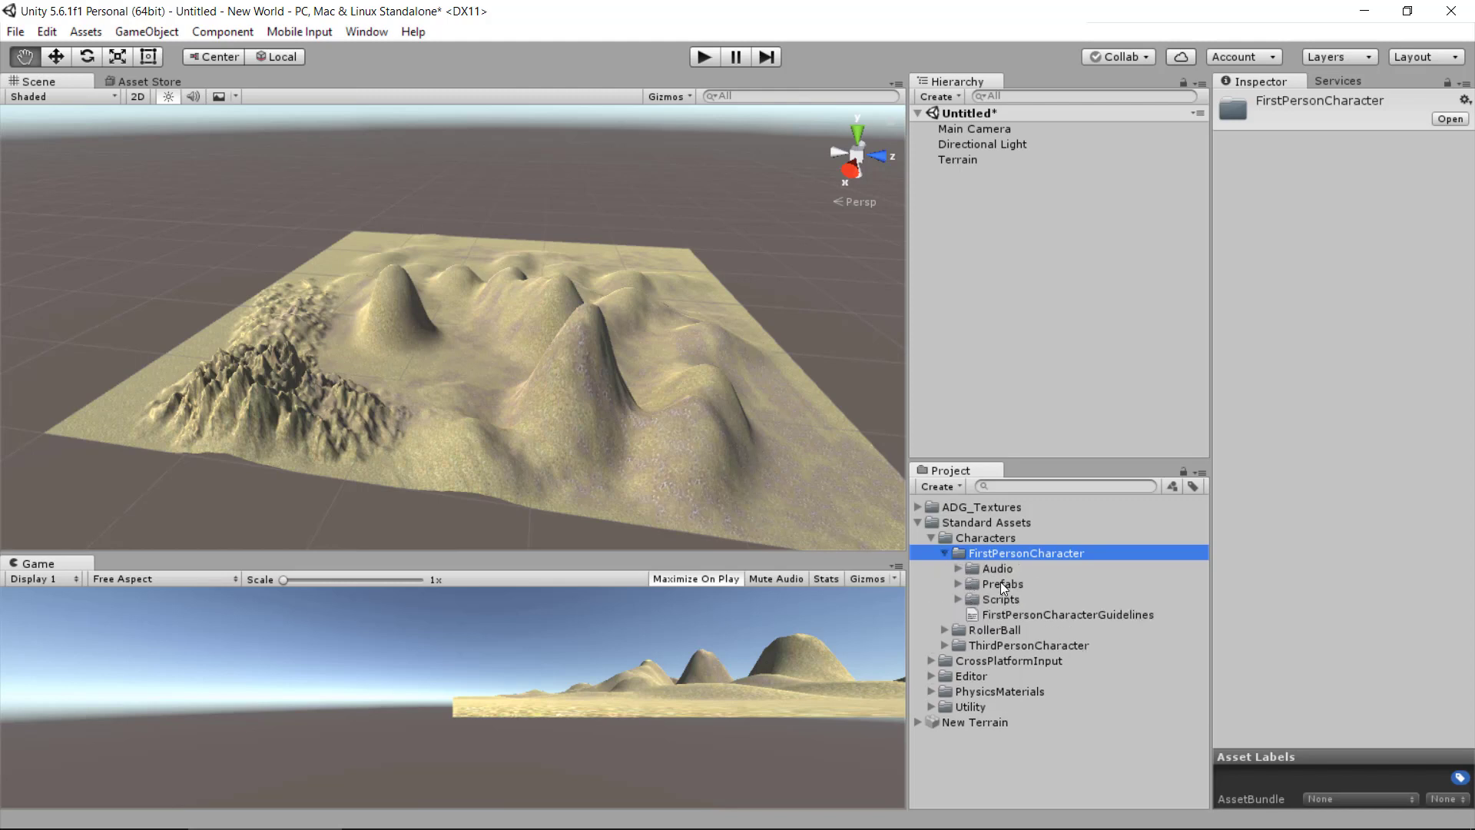
pyautogui.click(958, 584)
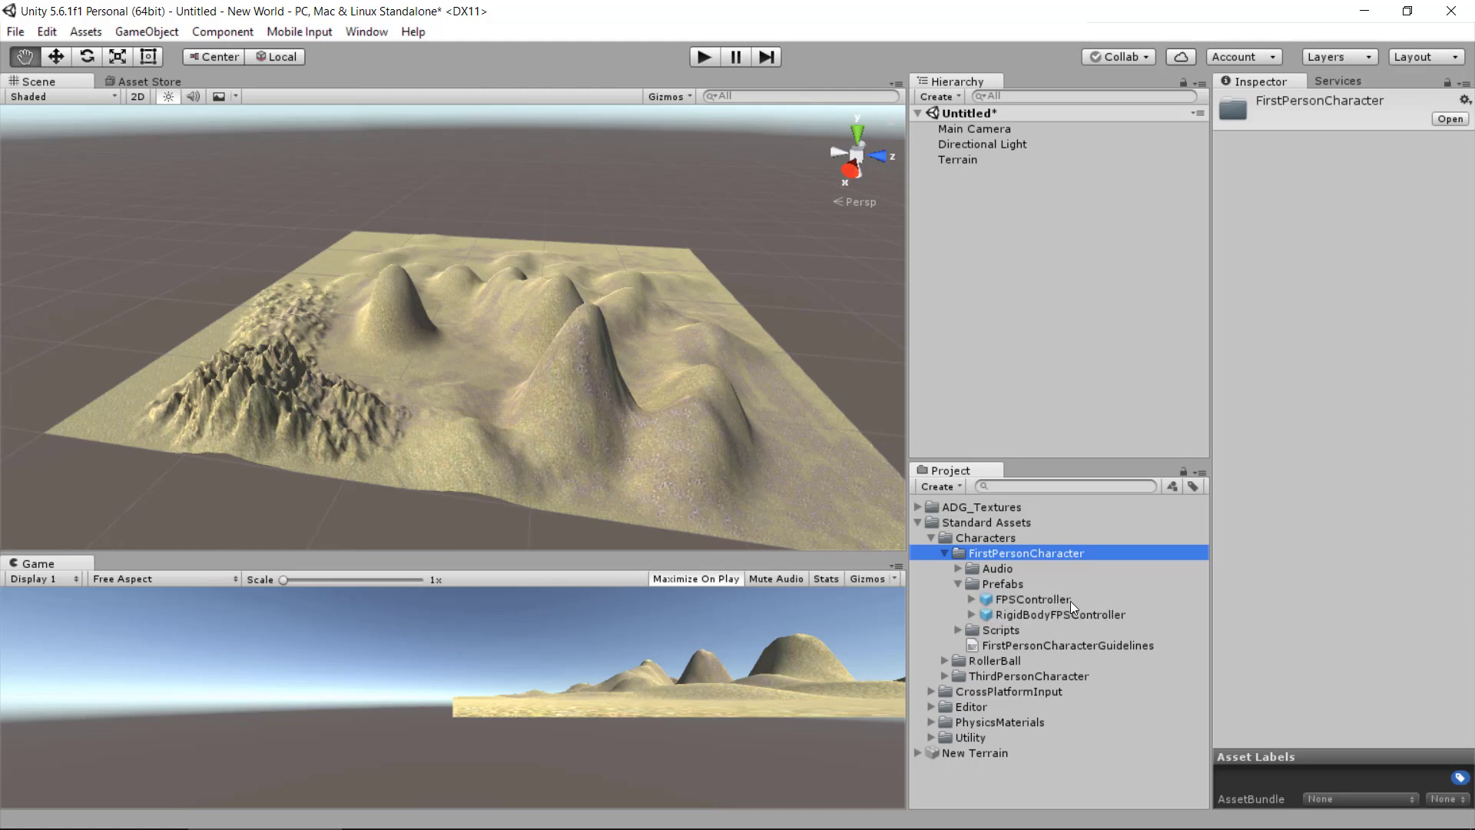
pyautogui.click(1023, 599)
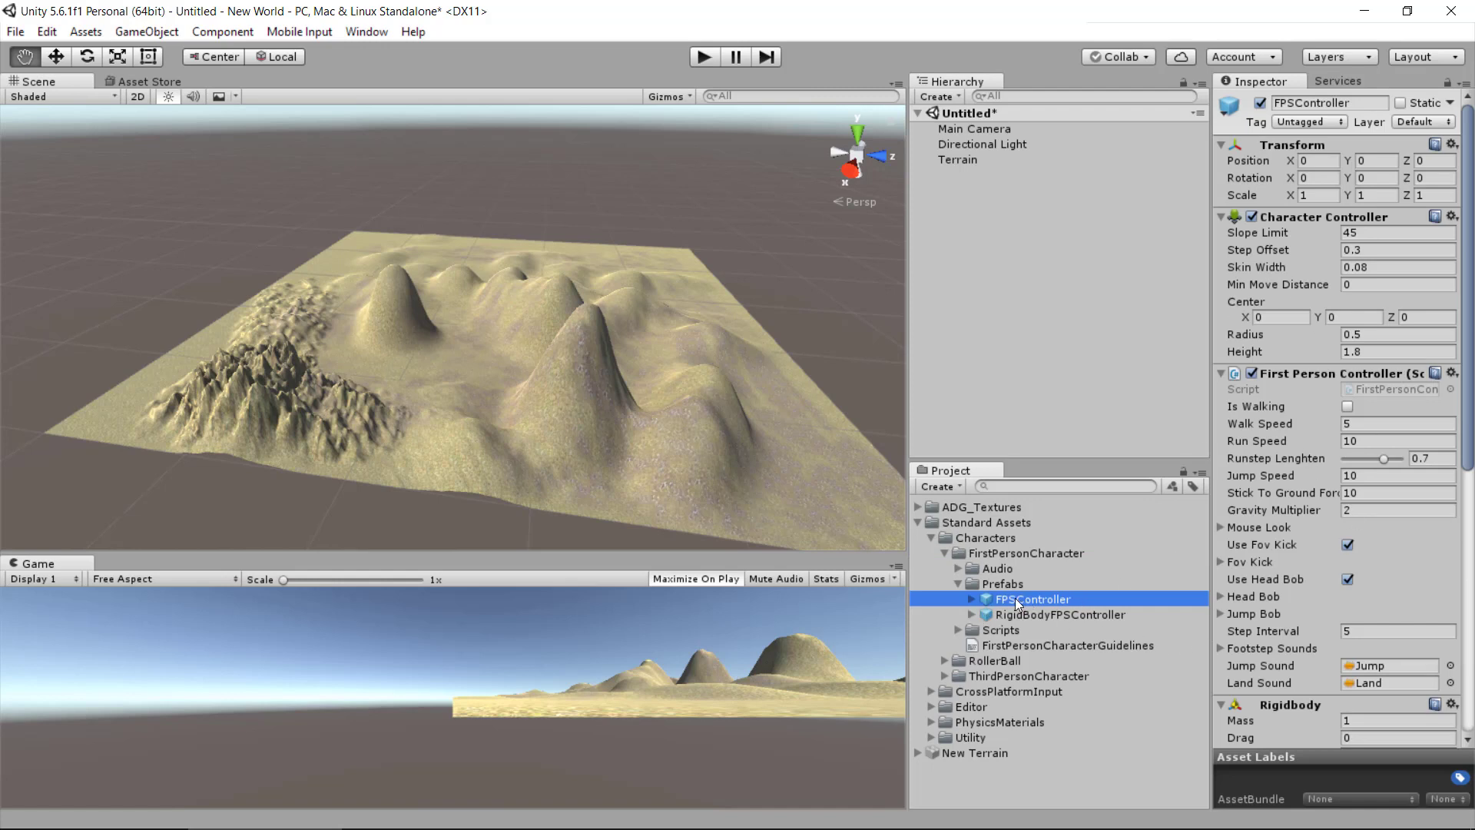
pyautogui.moveTo(1027, 598); pyautogui.dragTo(767, 158)
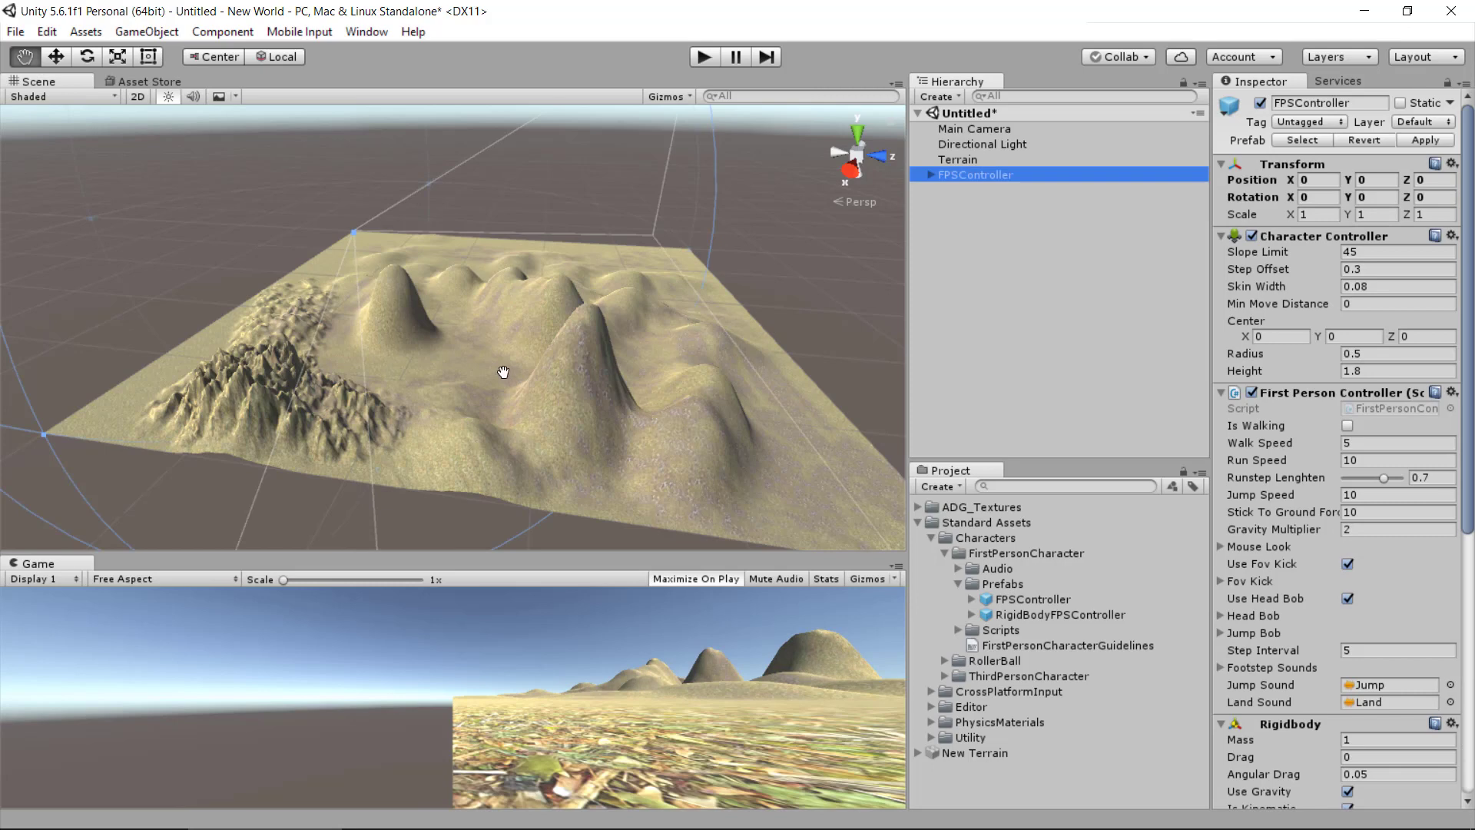
# Step: Move the FPSController onto the terrain near the base of the hills, at about X 380.7 and Z 211
pyautogui.moveTo(261, 273); pyautogui.dragTo(617, 335)
pyautogui.keyDown('alt'); pyautogui.moveTo(371, 328); pyautogui.dragTo(537, 378); pyautogui.keyUp('alt')
pyautogui.press('w')
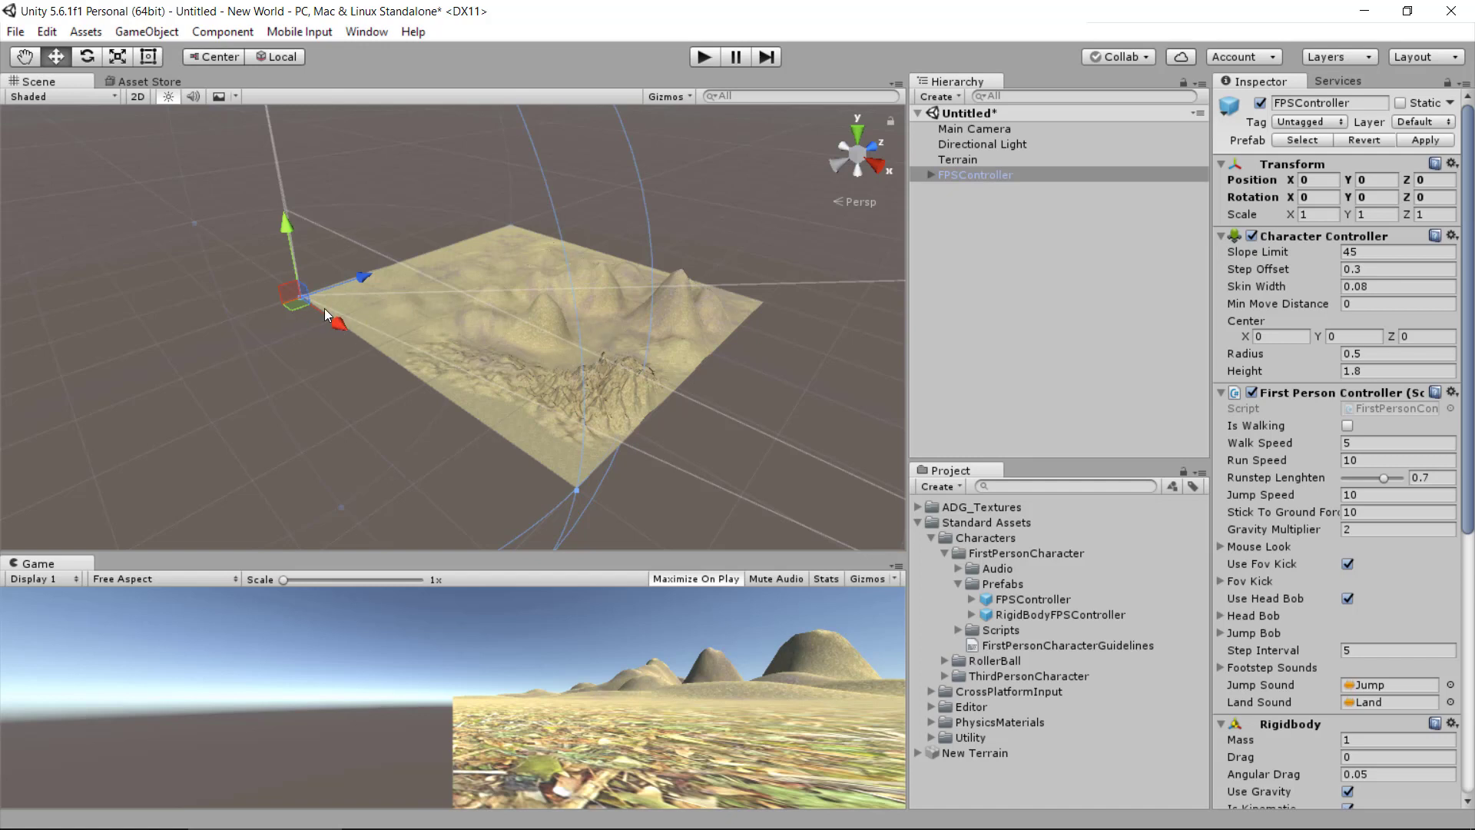
pyautogui.moveTo(338, 327); pyautogui.dragTo(373, 307)
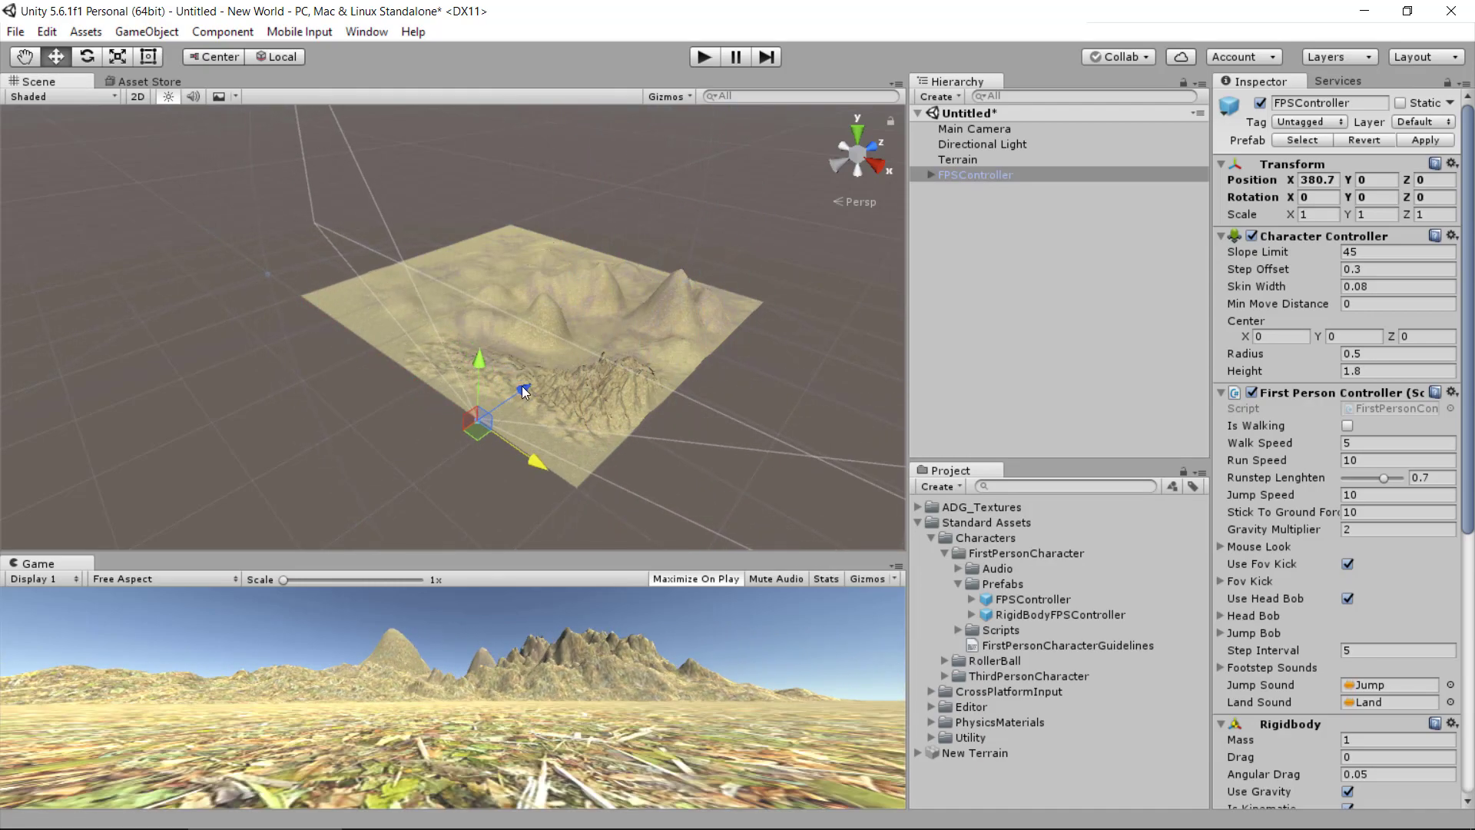
pyautogui.moveTo(524, 390); pyautogui.dragTo(662, 286)
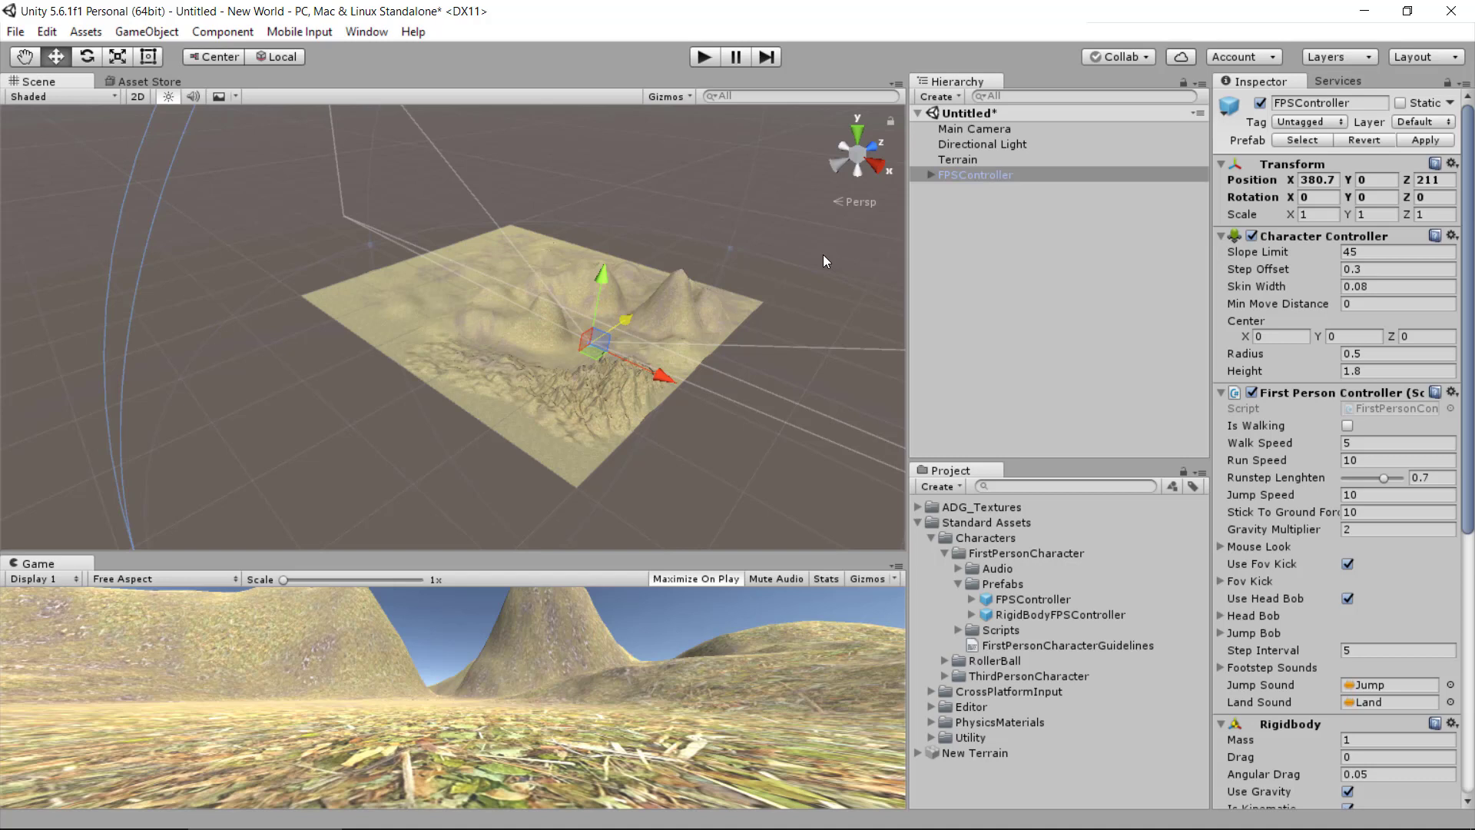
# Step: Playtest the scene by walking the first-person controller across the terrain between the hills and jagged mountains, and stop the test
pyautogui.click(703, 58)
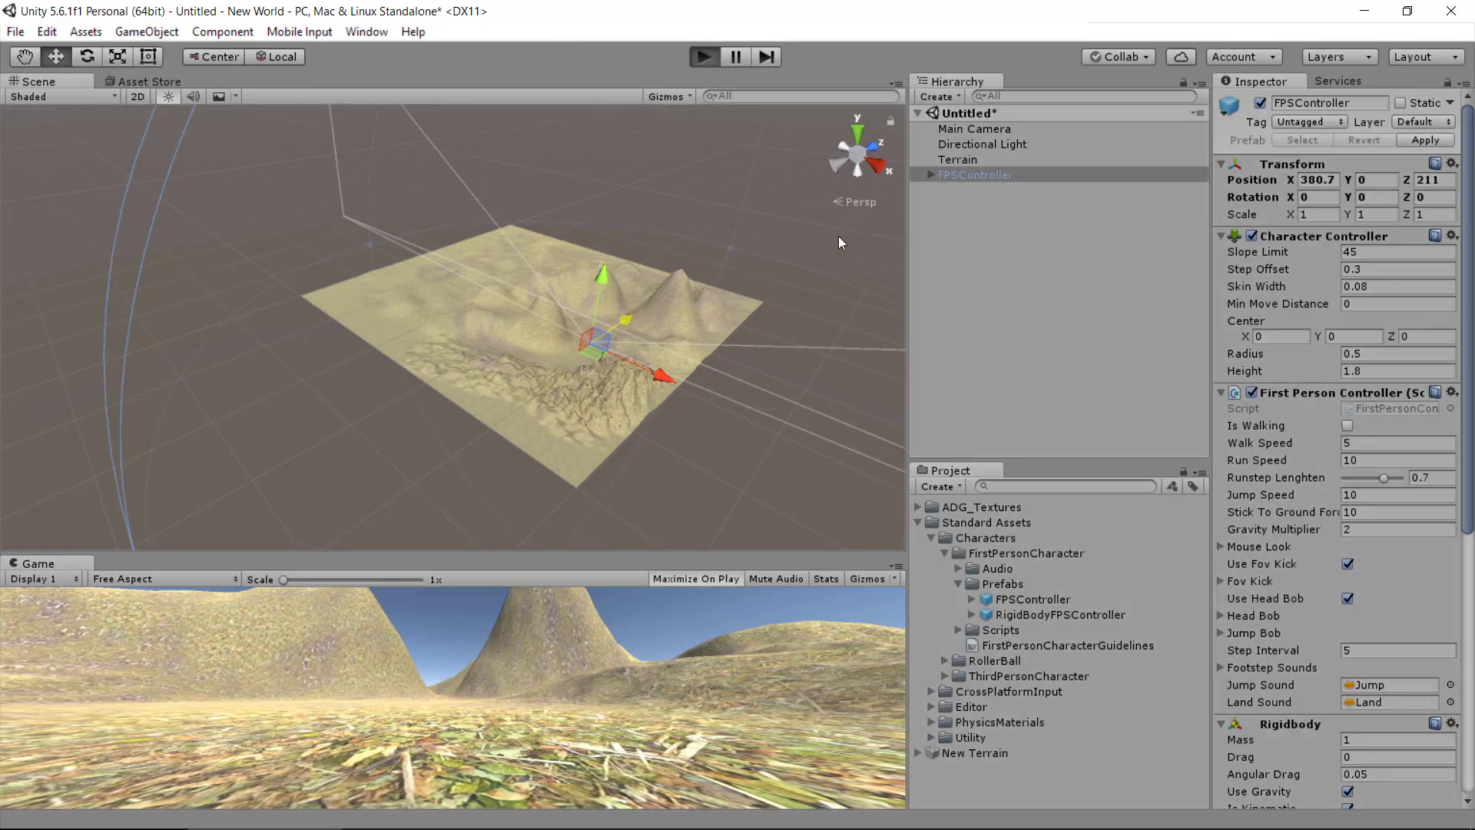
pyautogui.press('w')
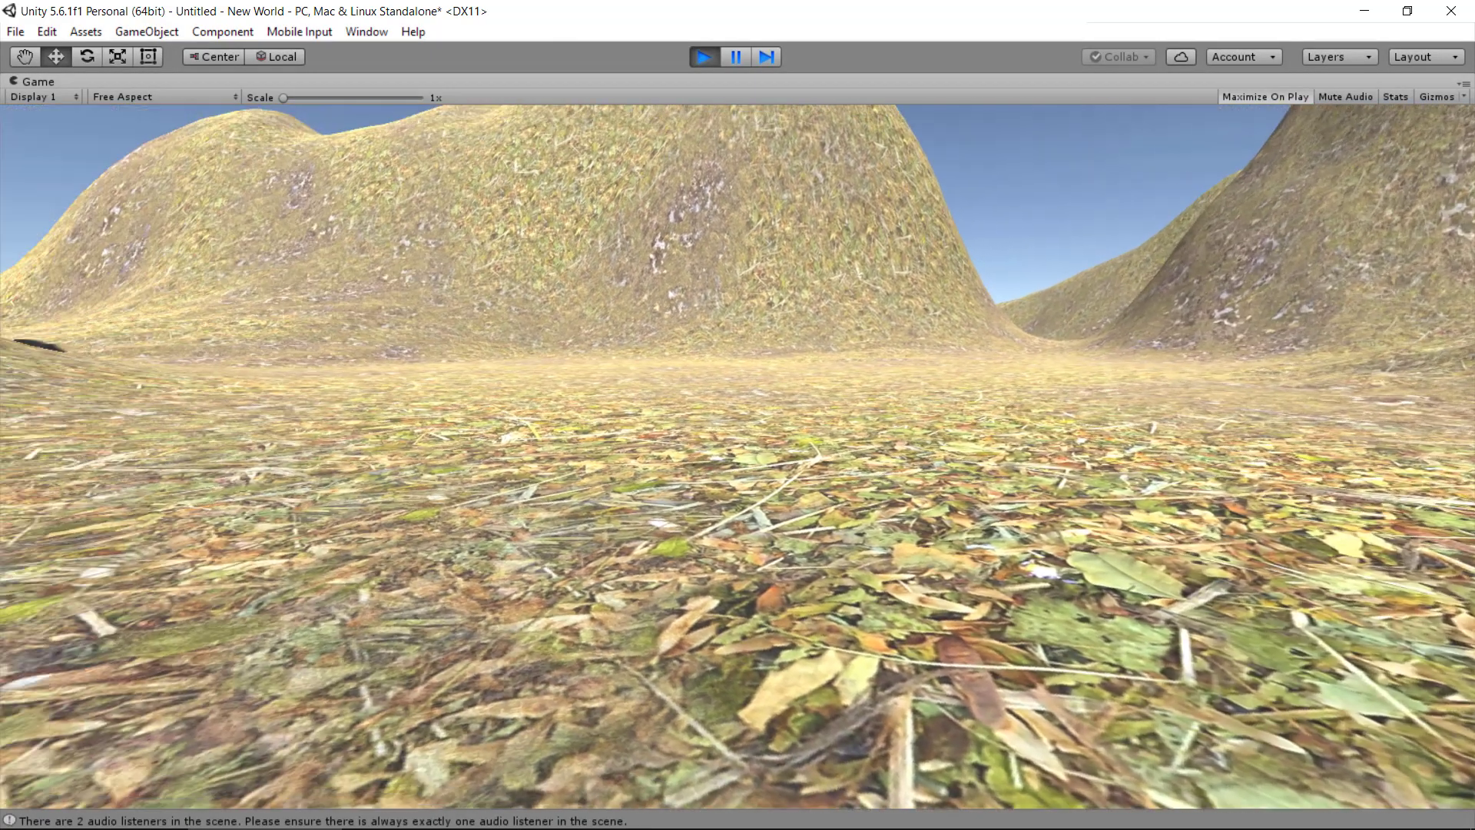
pyautogui.press('w')
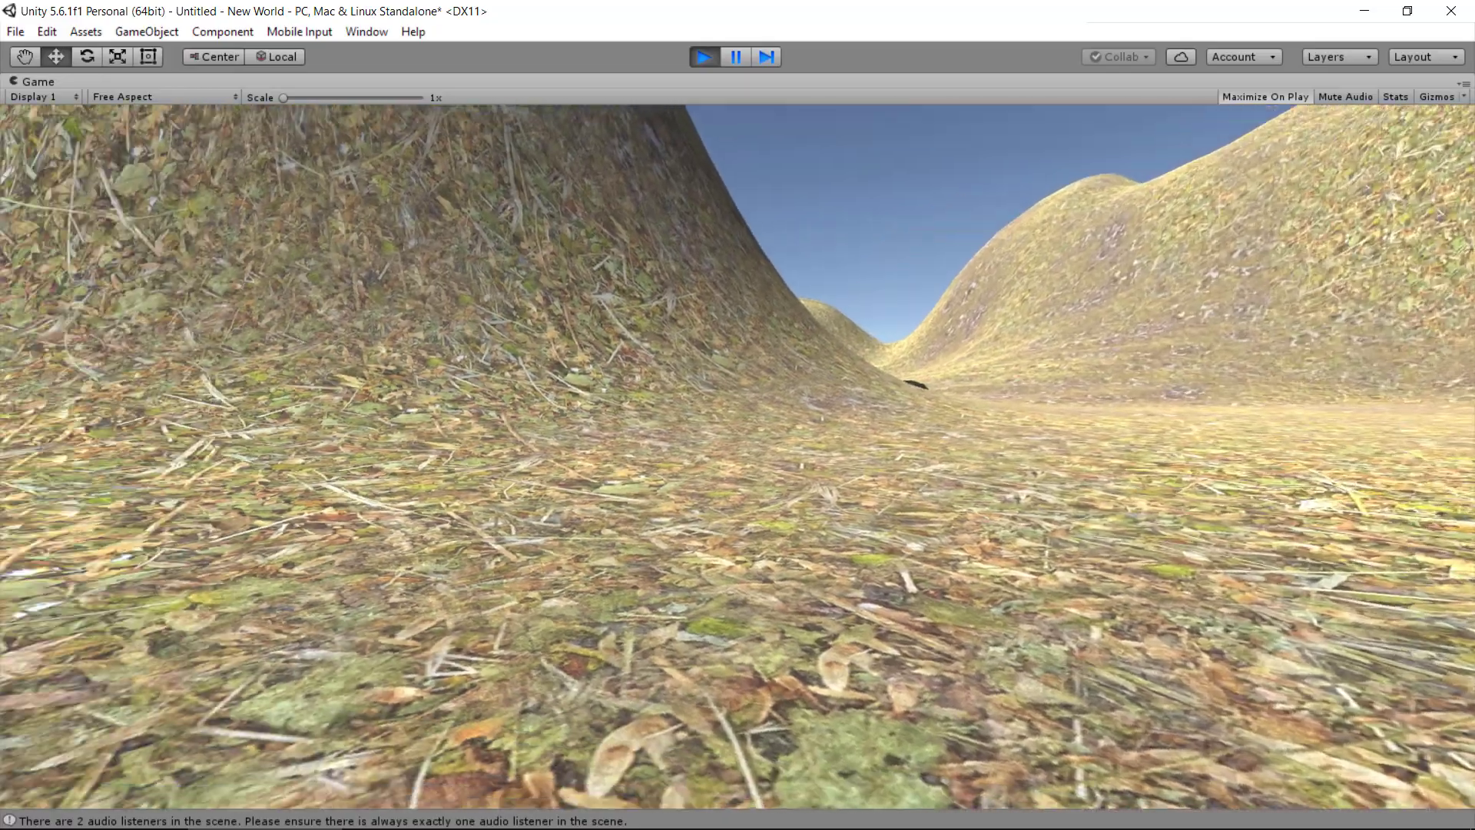
pyautogui.press('w')
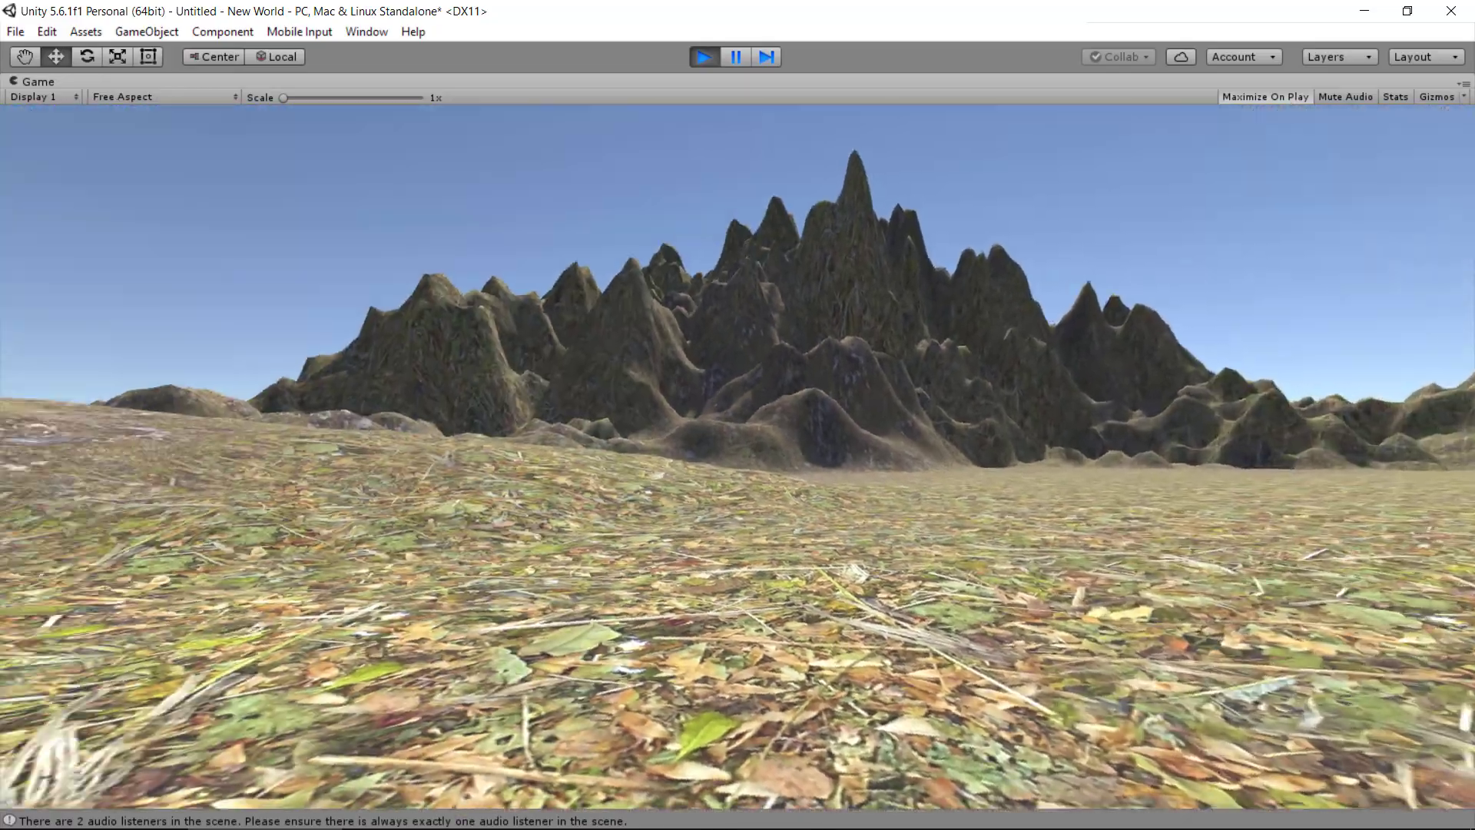
pyautogui.press('w')
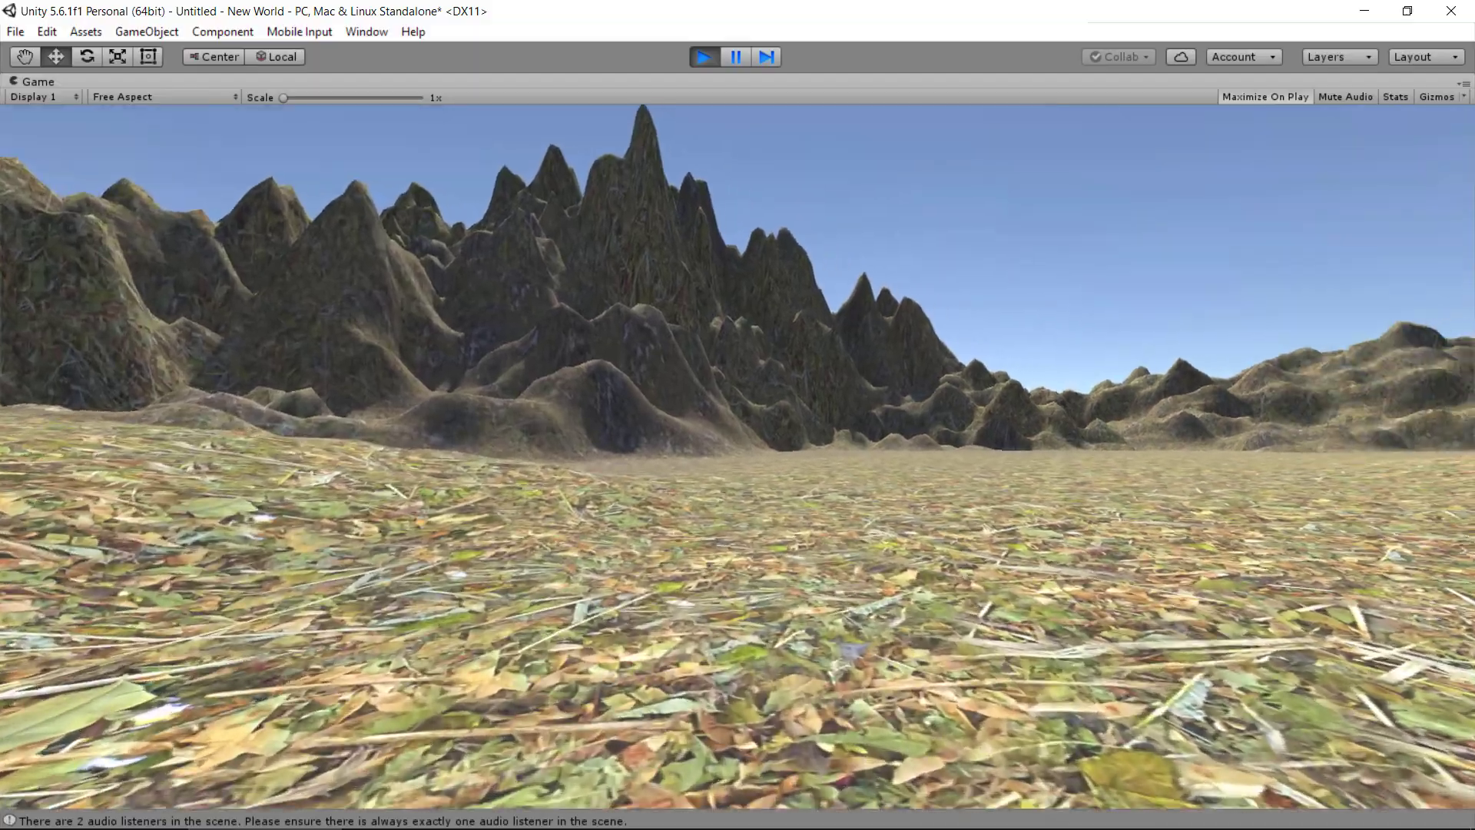
pyautogui.press('w')
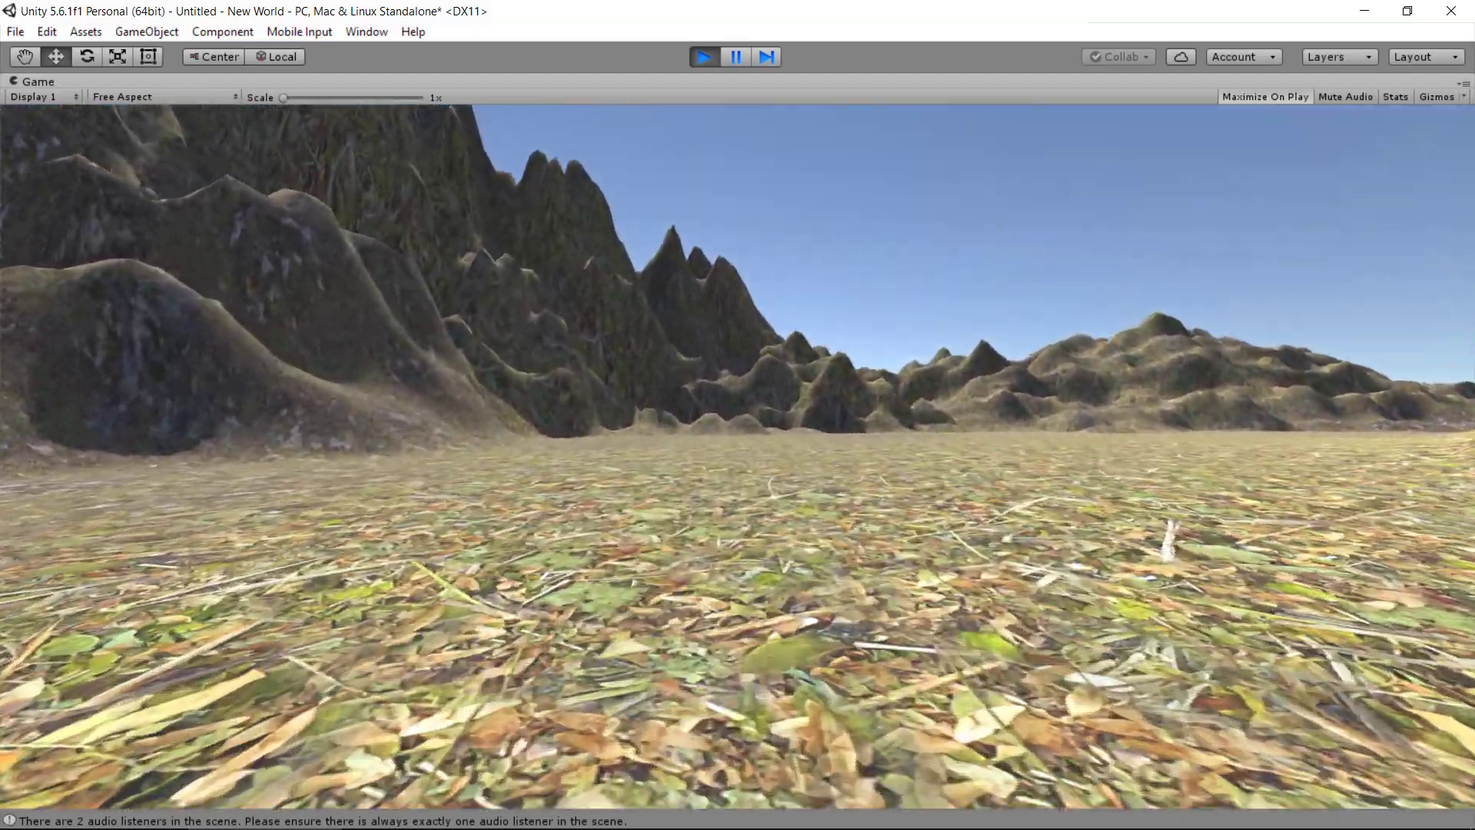
pyautogui.press('w')
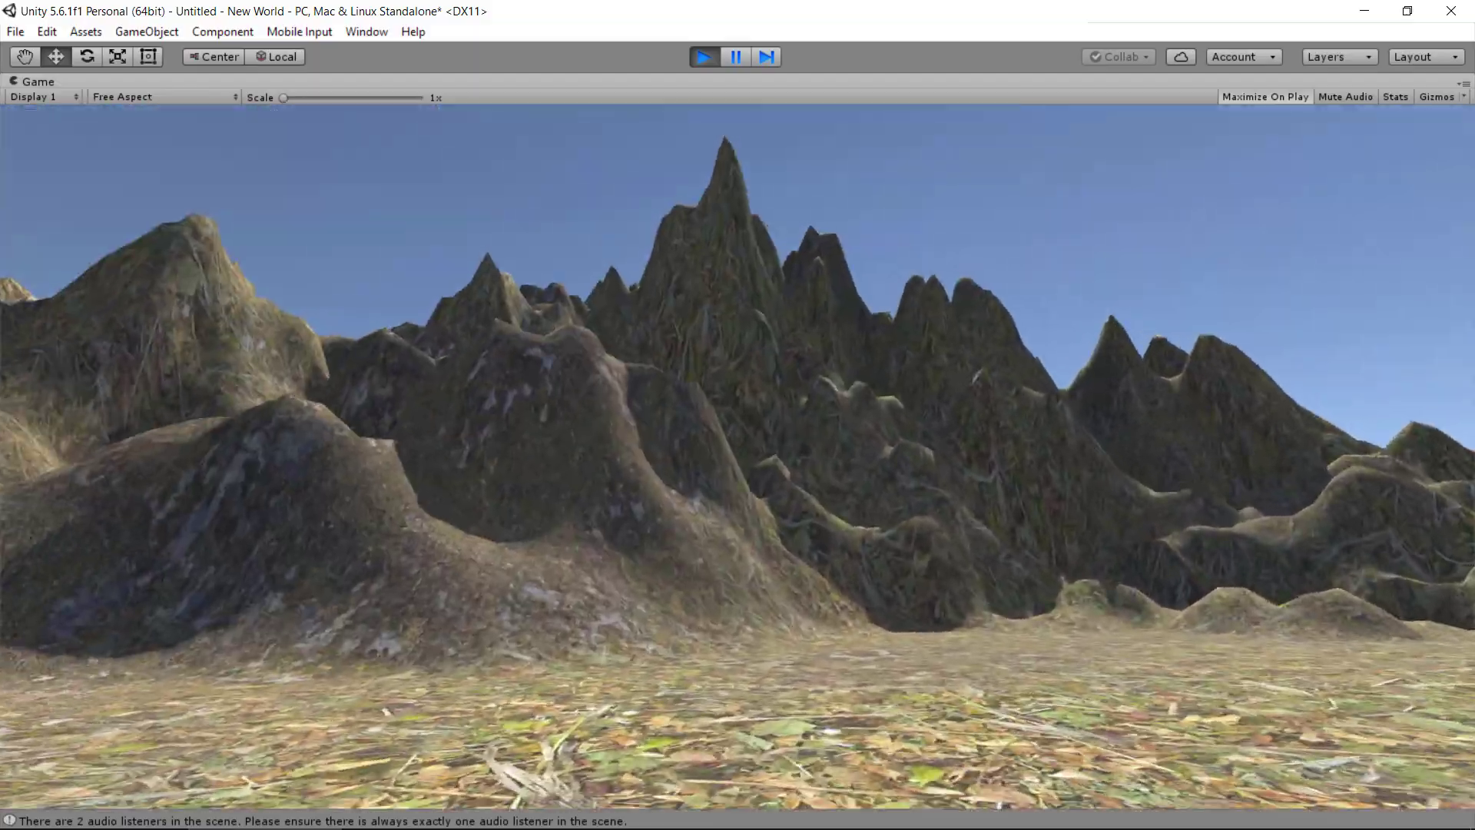
pyautogui.press('w')
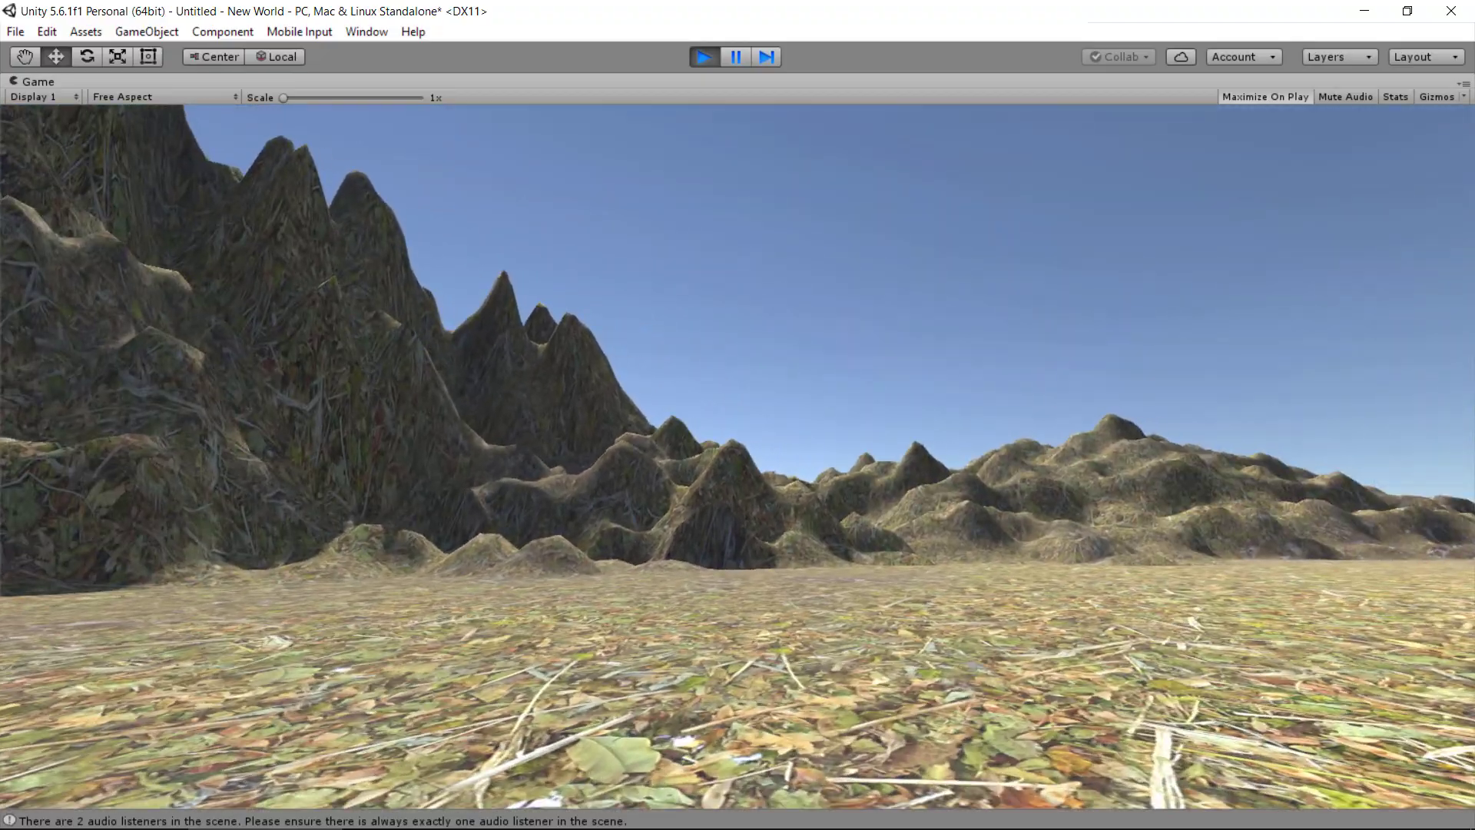
pyautogui.press('w')
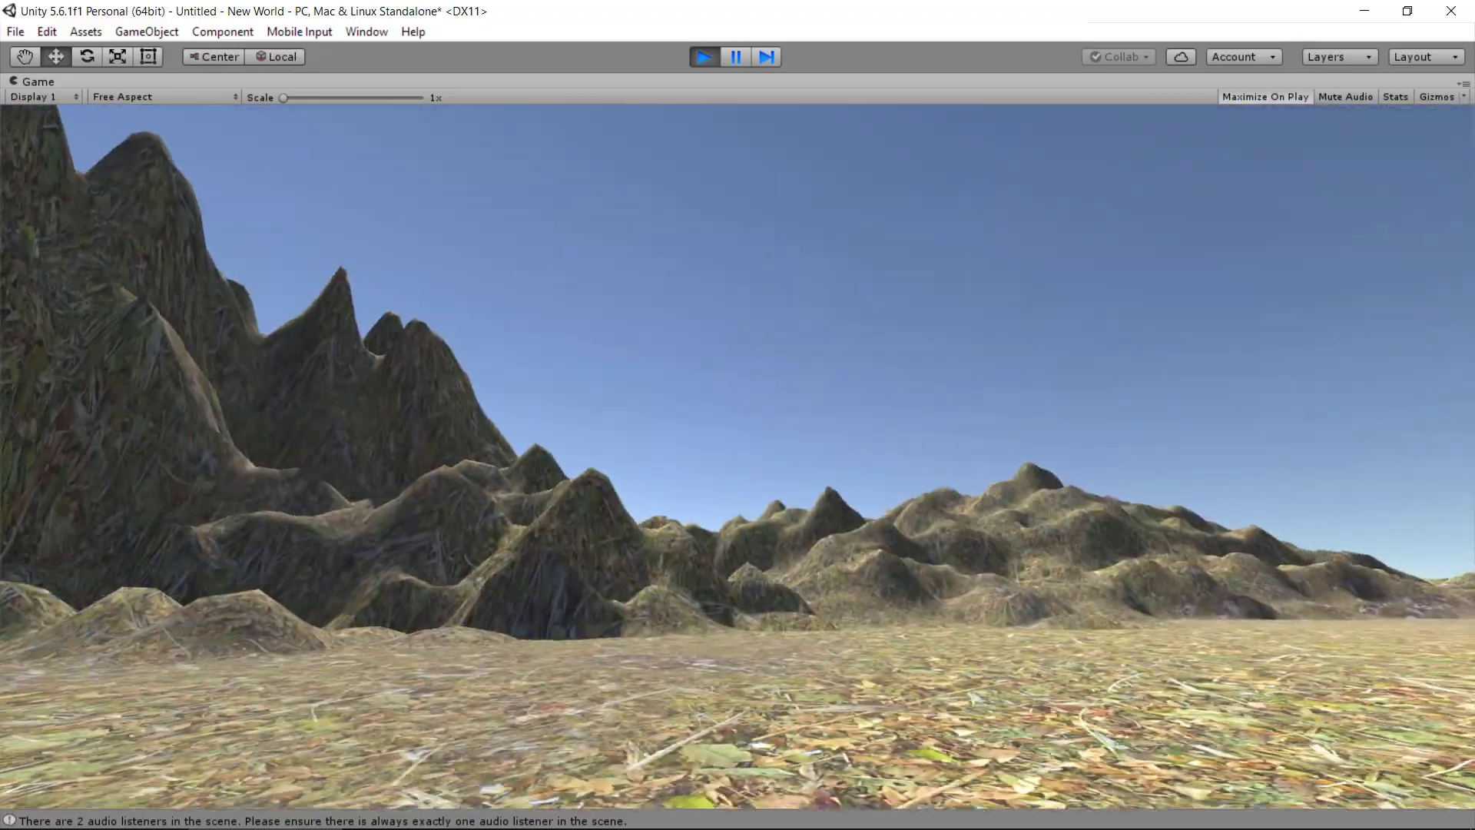
pyautogui.press('w')
pyautogui.press('w')
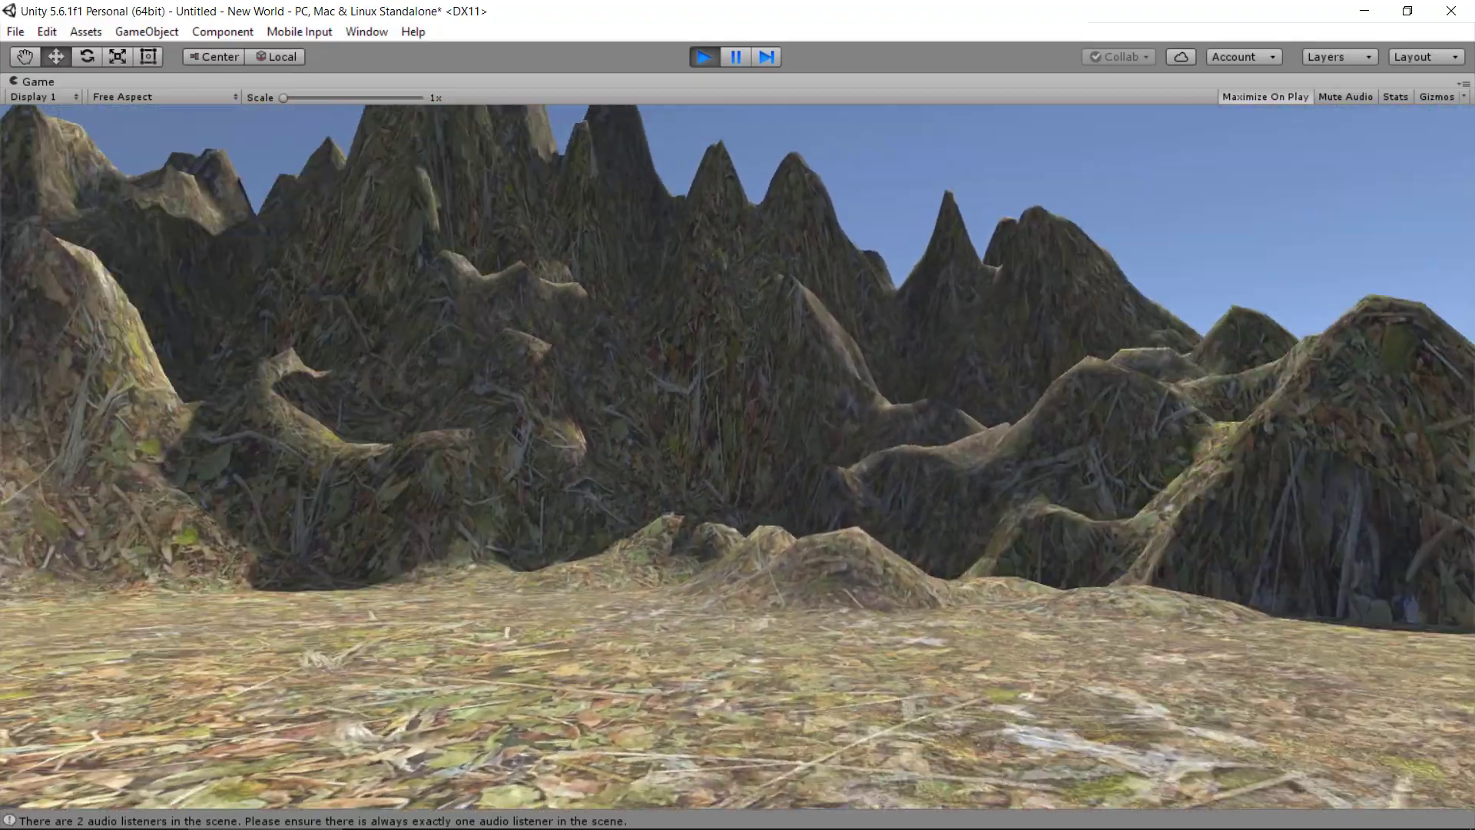
pyautogui.press('w')
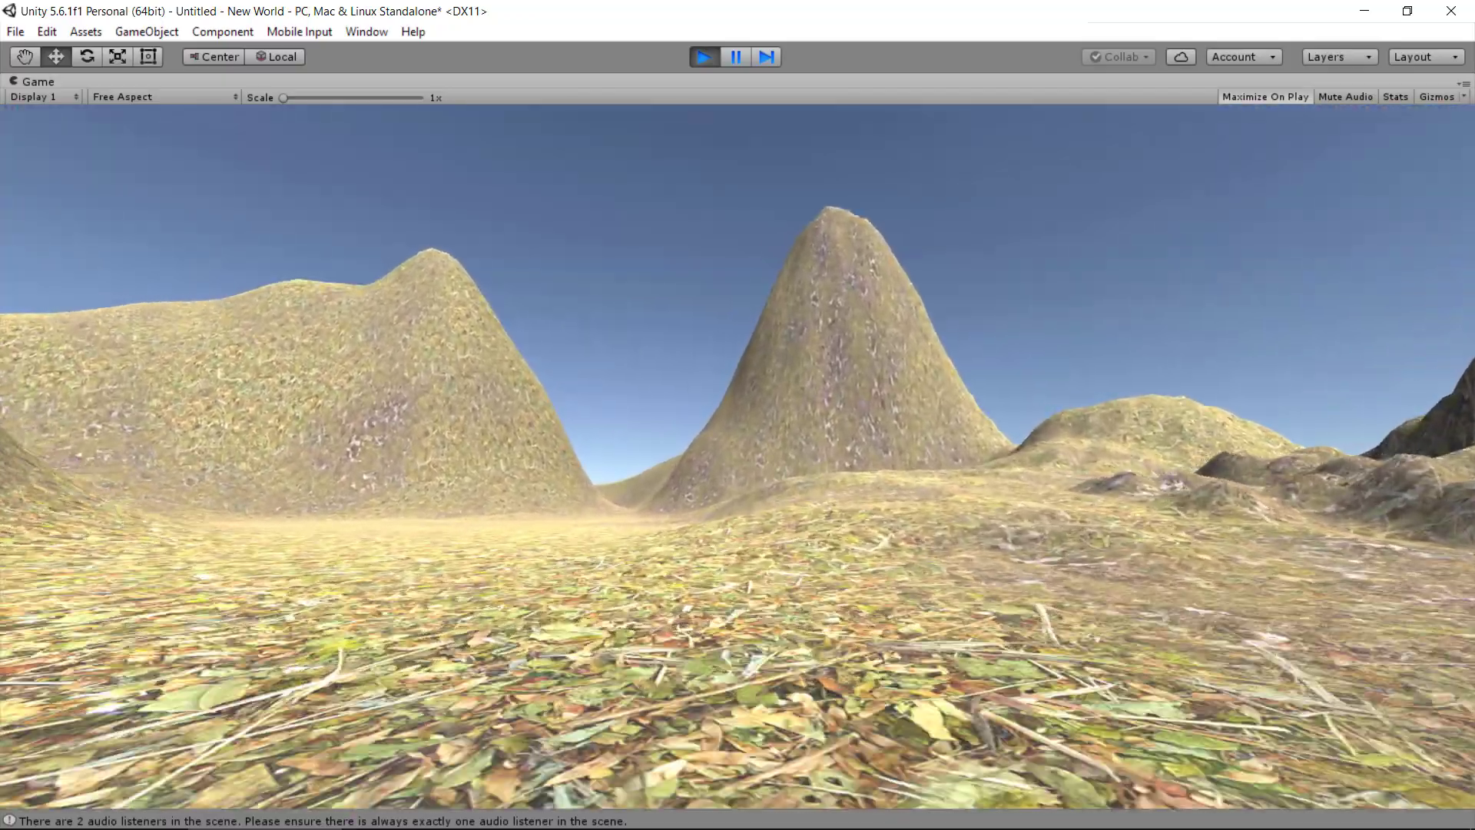
pyautogui.press('w')
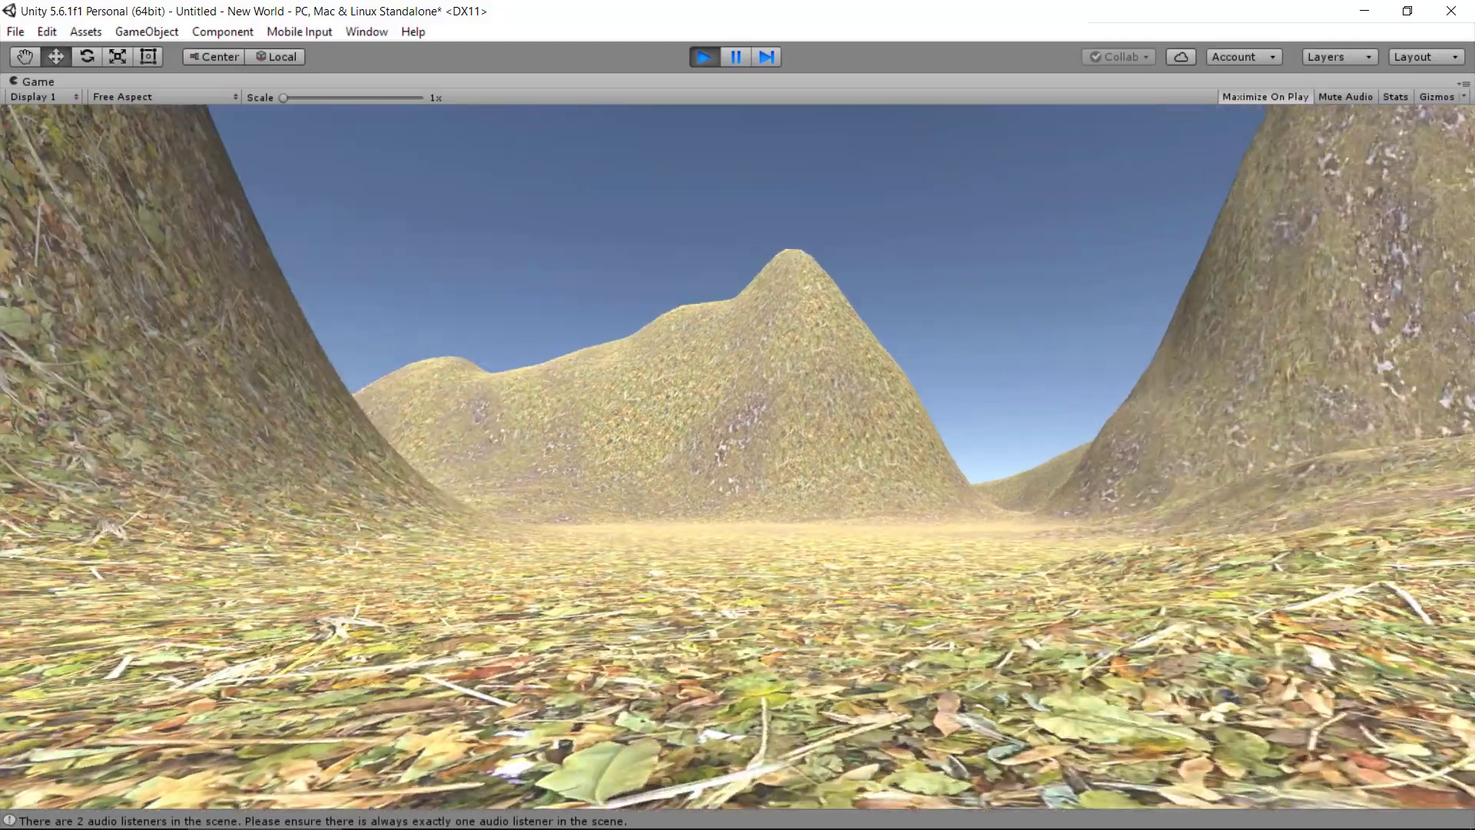
pyautogui.press('w')
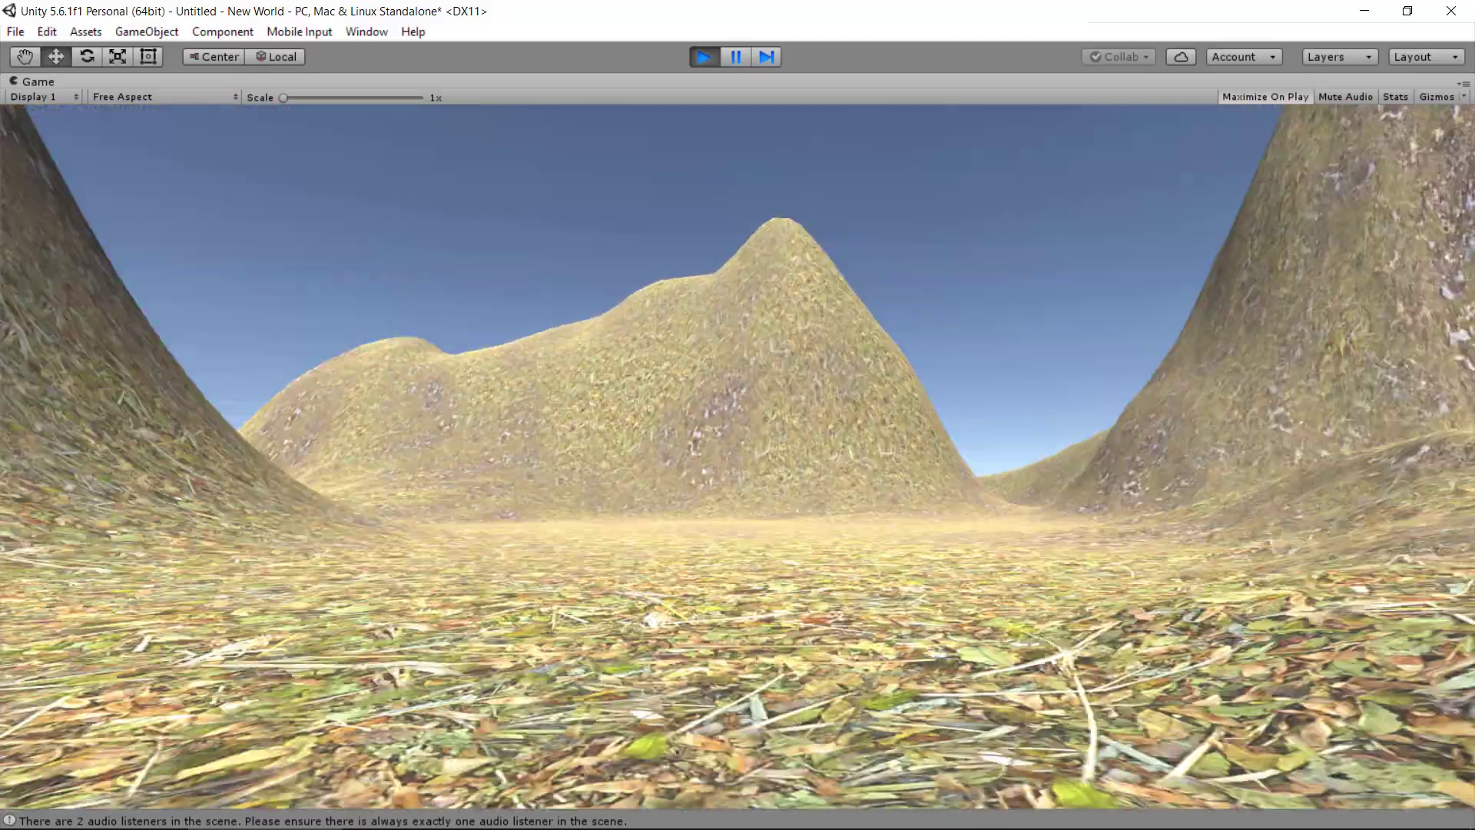
pyautogui.press('w')
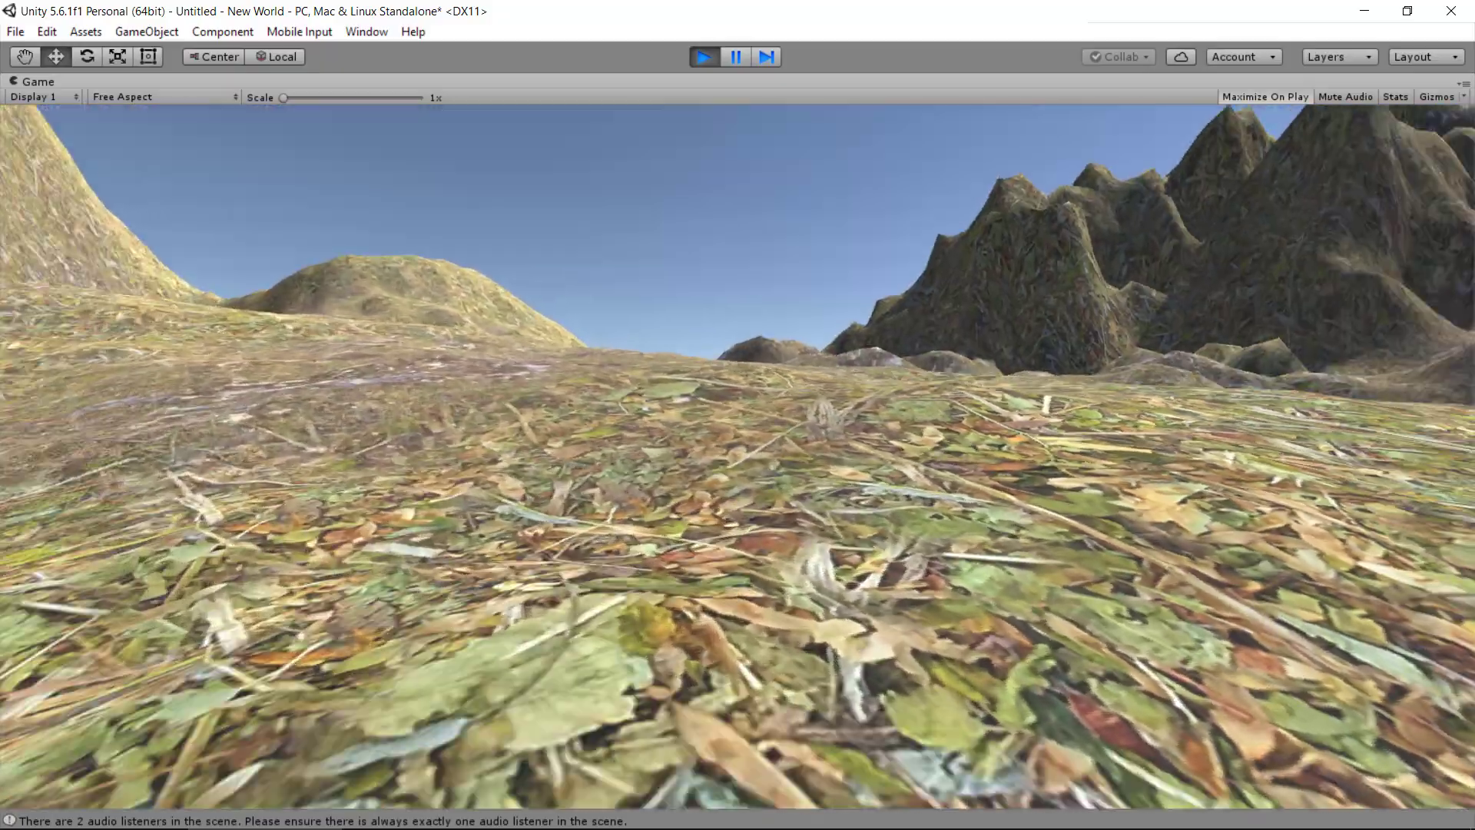
pyautogui.press('w')
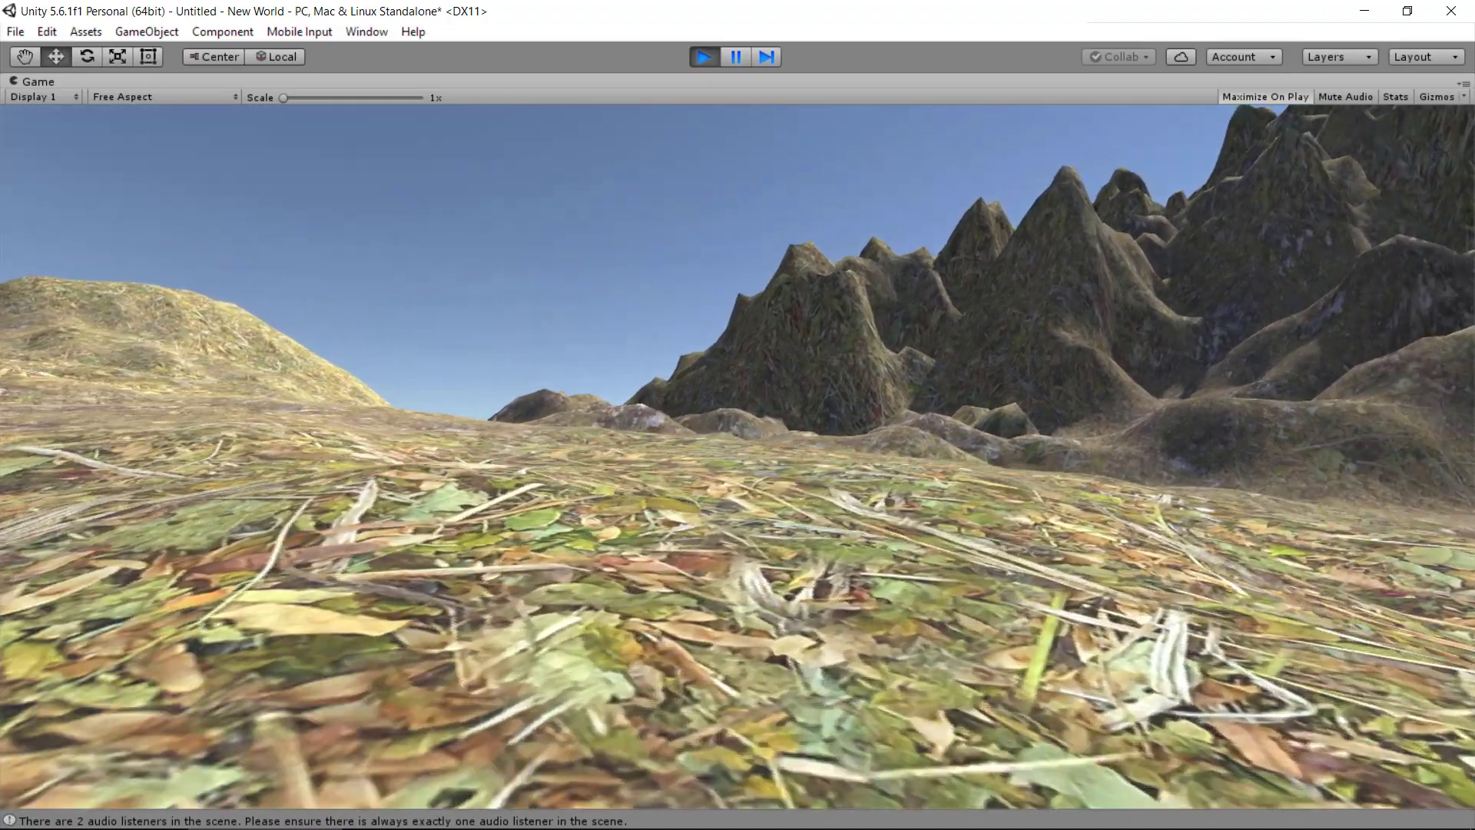
pyautogui.press('w')
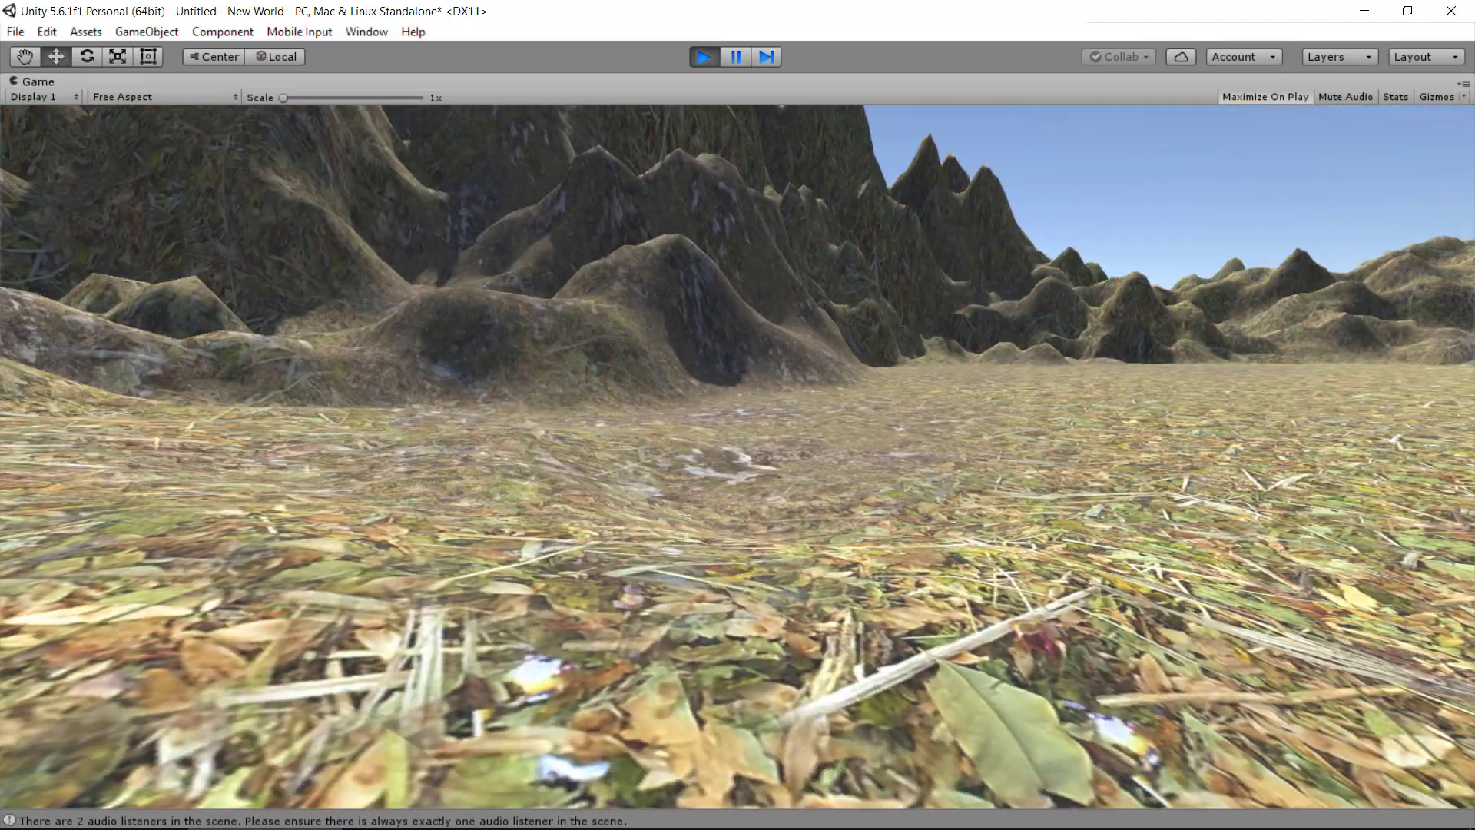
pyautogui.press('w')
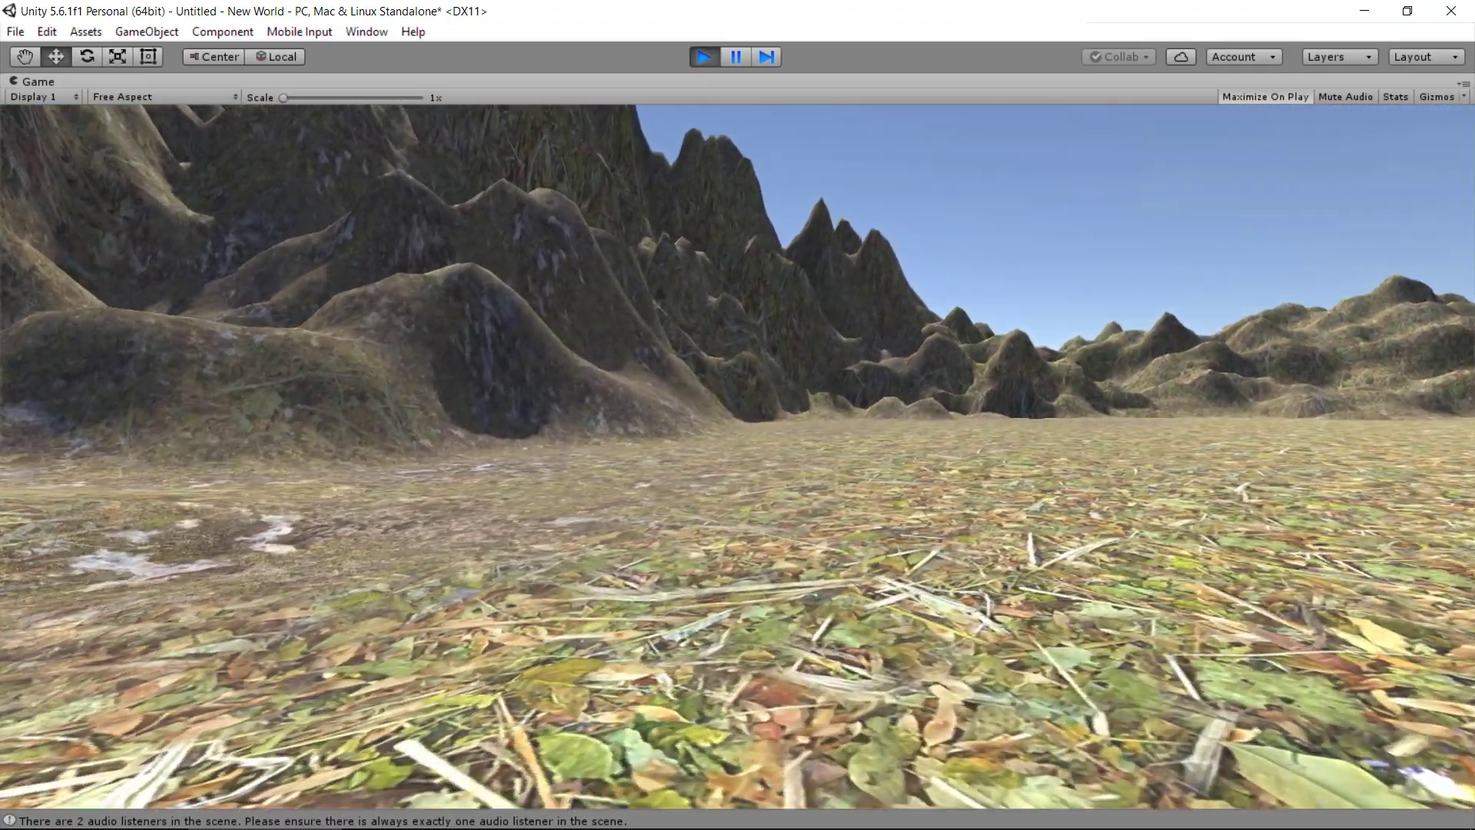
pyautogui.press('w')
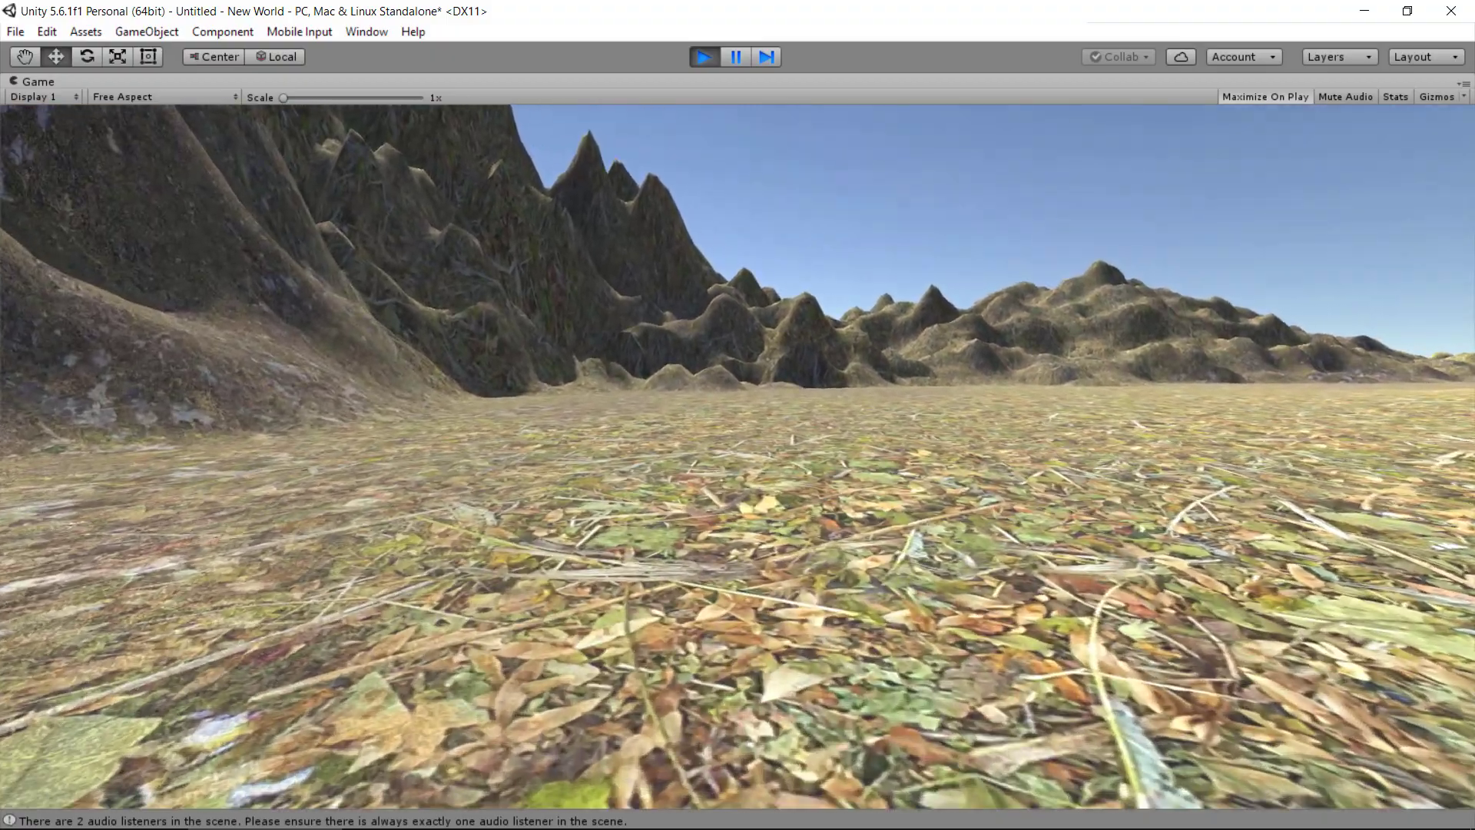
pyautogui.press('w')
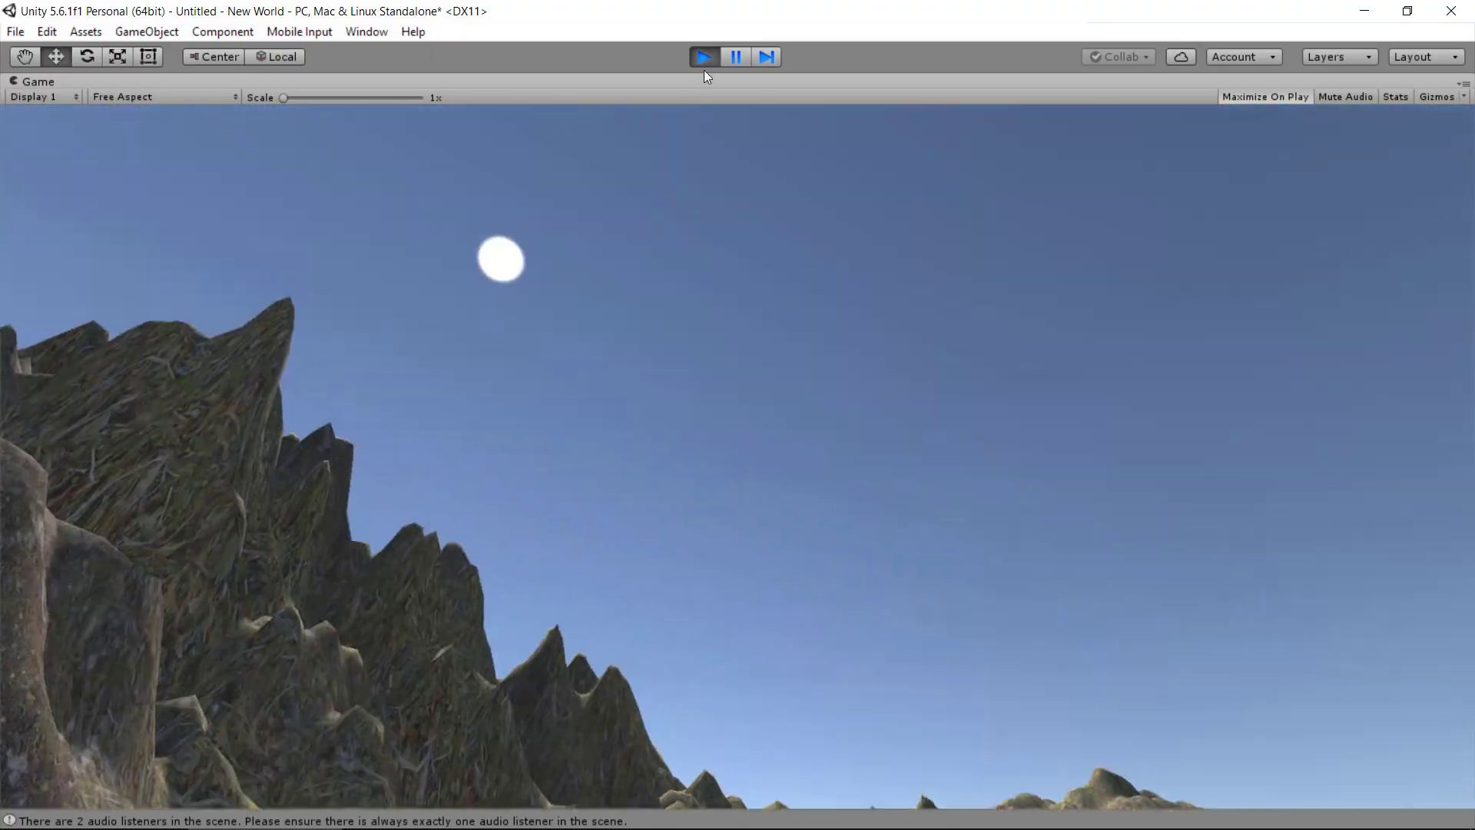
pyautogui.click(704, 59)
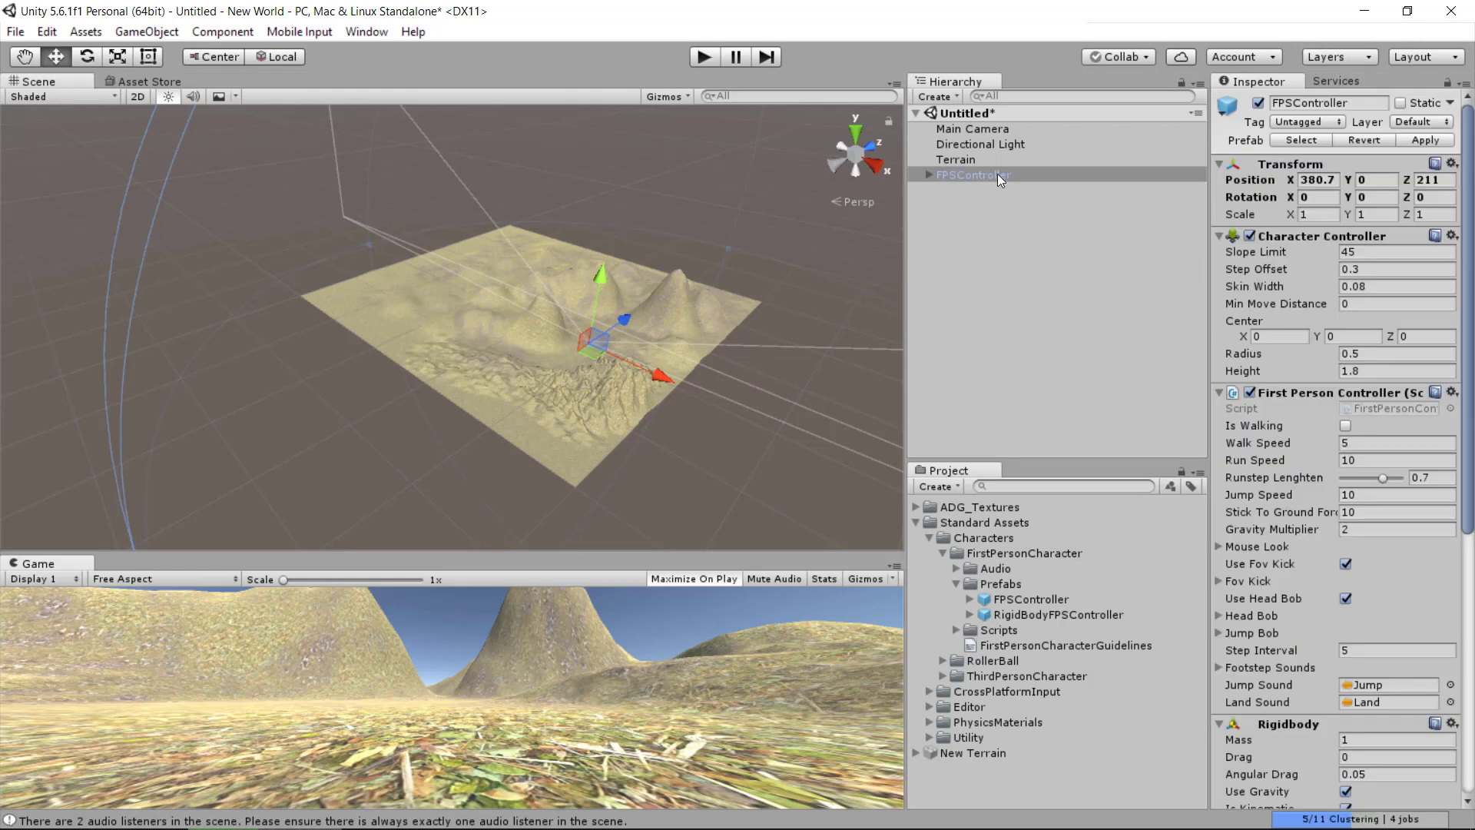
# Step: Open the Terrain's first paint texture for editing and bring up the choices for its albedo texture
pyautogui.click(964, 161)
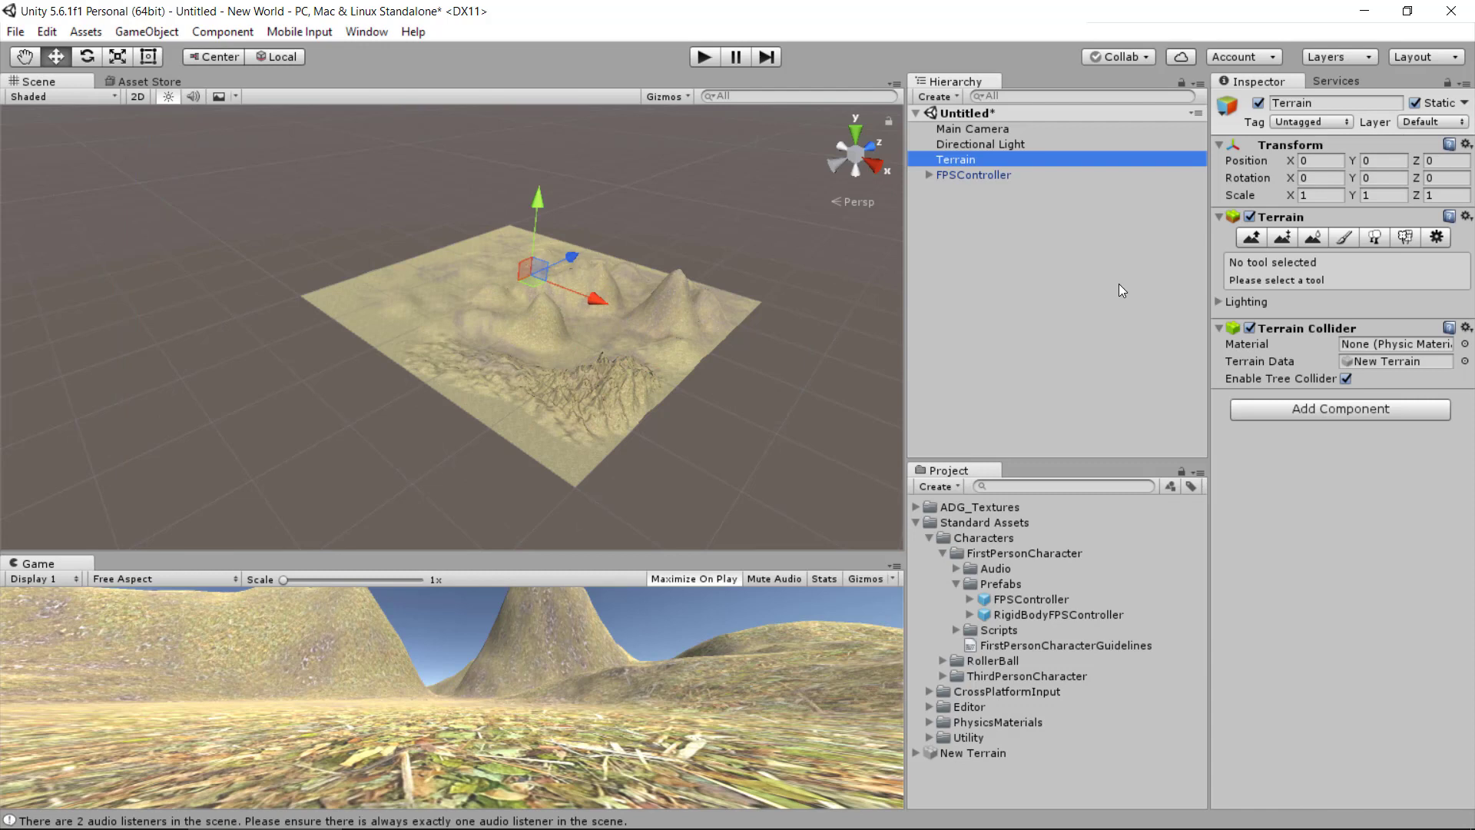
pyautogui.click(1343, 239)
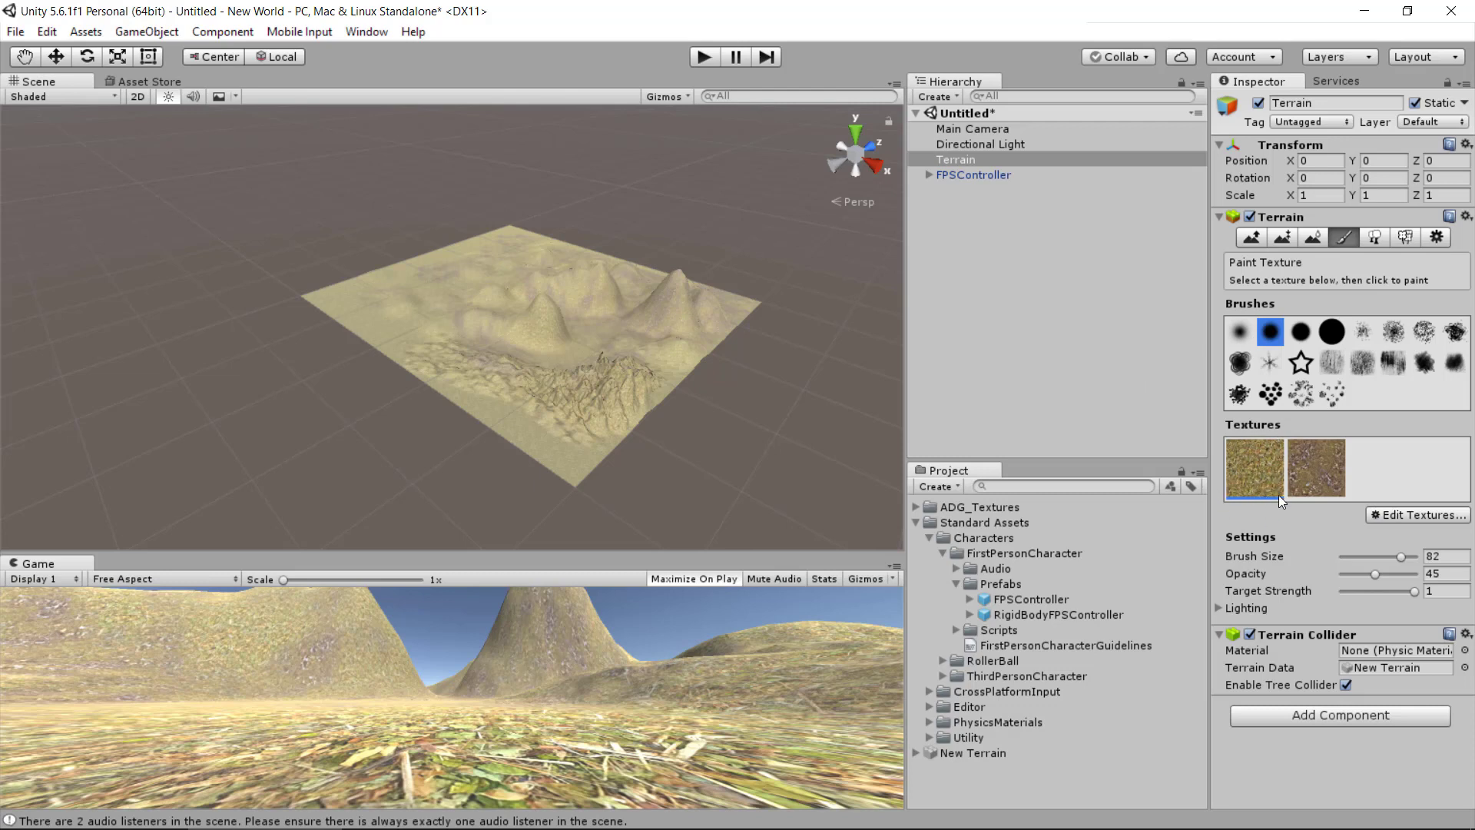
pyautogui.click(1413, 516)
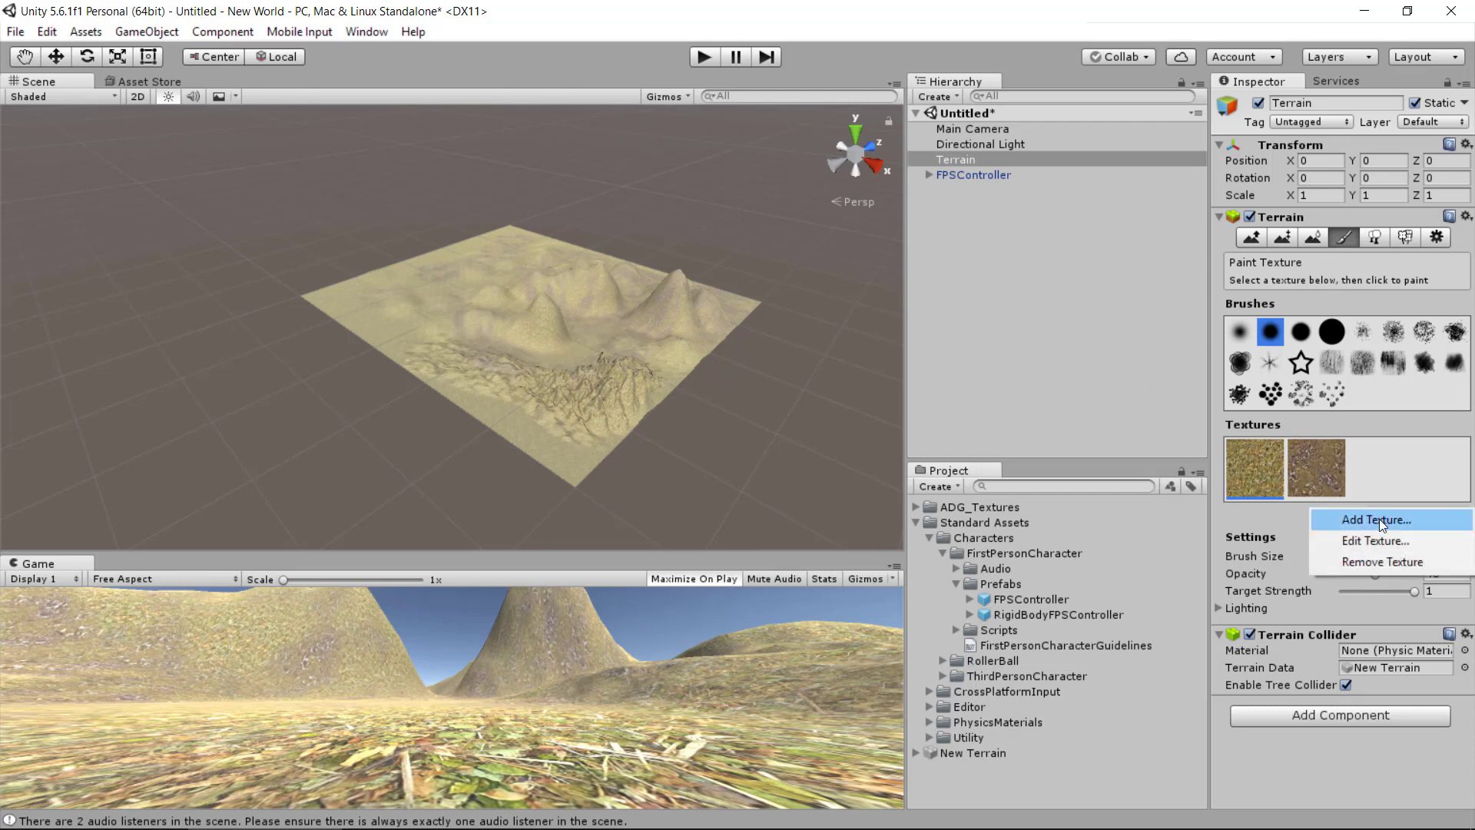
pyautogui.click(1371, 541)
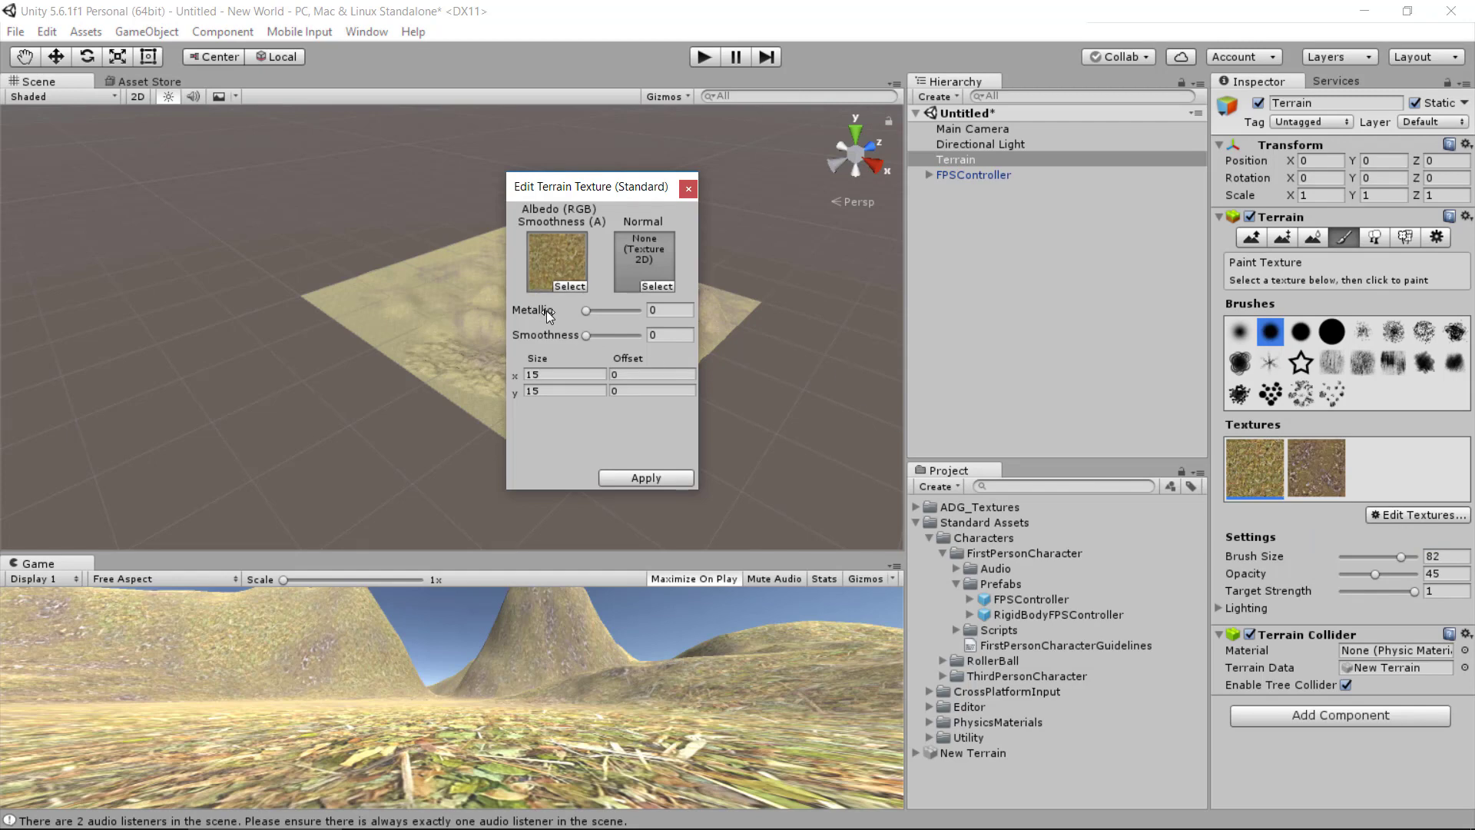
pyautogui.click(569, 287)
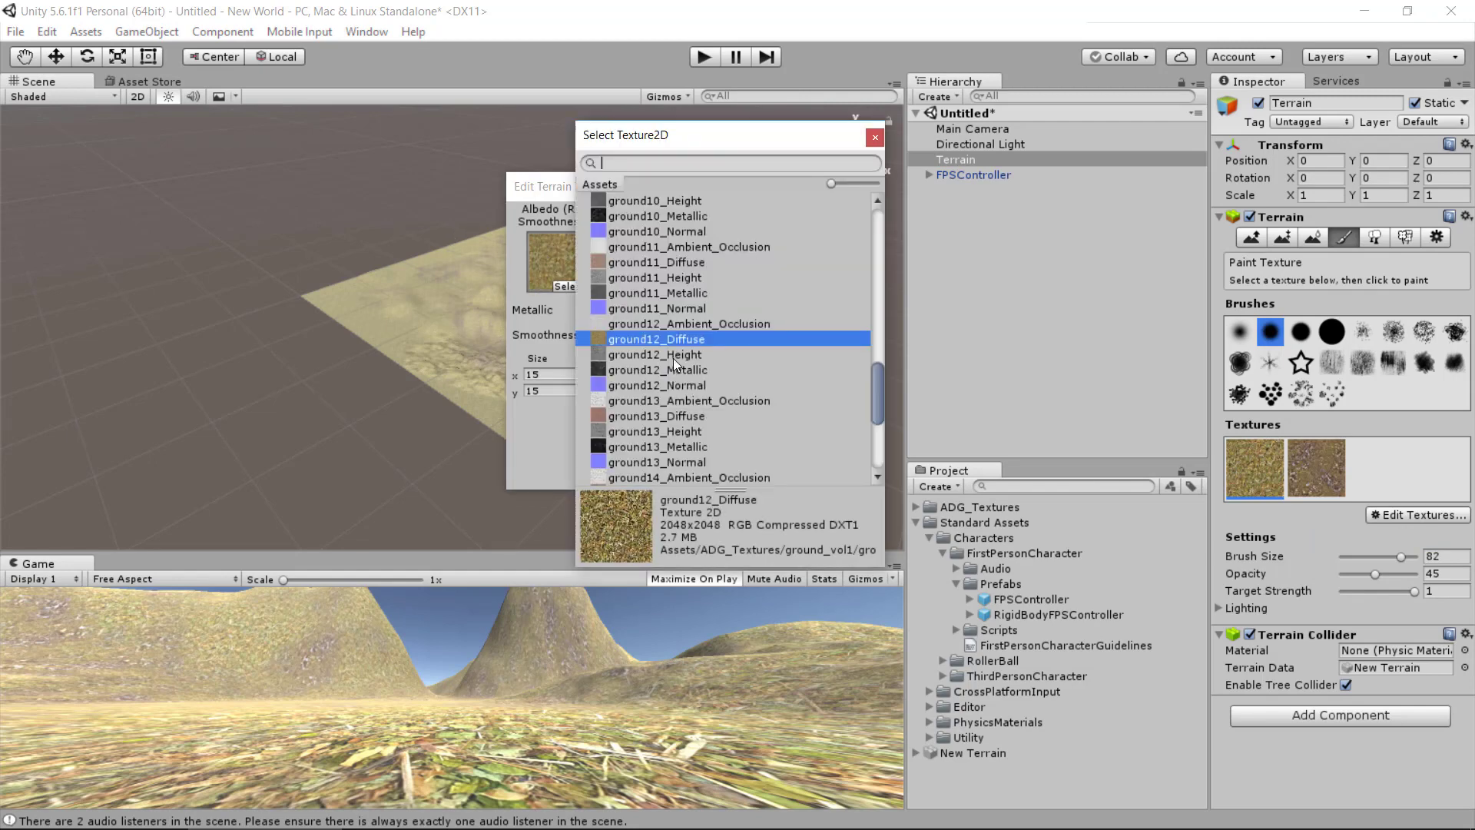
# Step: Try out alternative albedo textures on the terrain and set the first paint texture to ground5_Diffuse
pyautogui.click(673, 355)
pyautogui.press('Down')
pyautogui.press('Down')
pyautogui.press('Down')
pyautogui.press('Down')
pyautogui.press('Down')
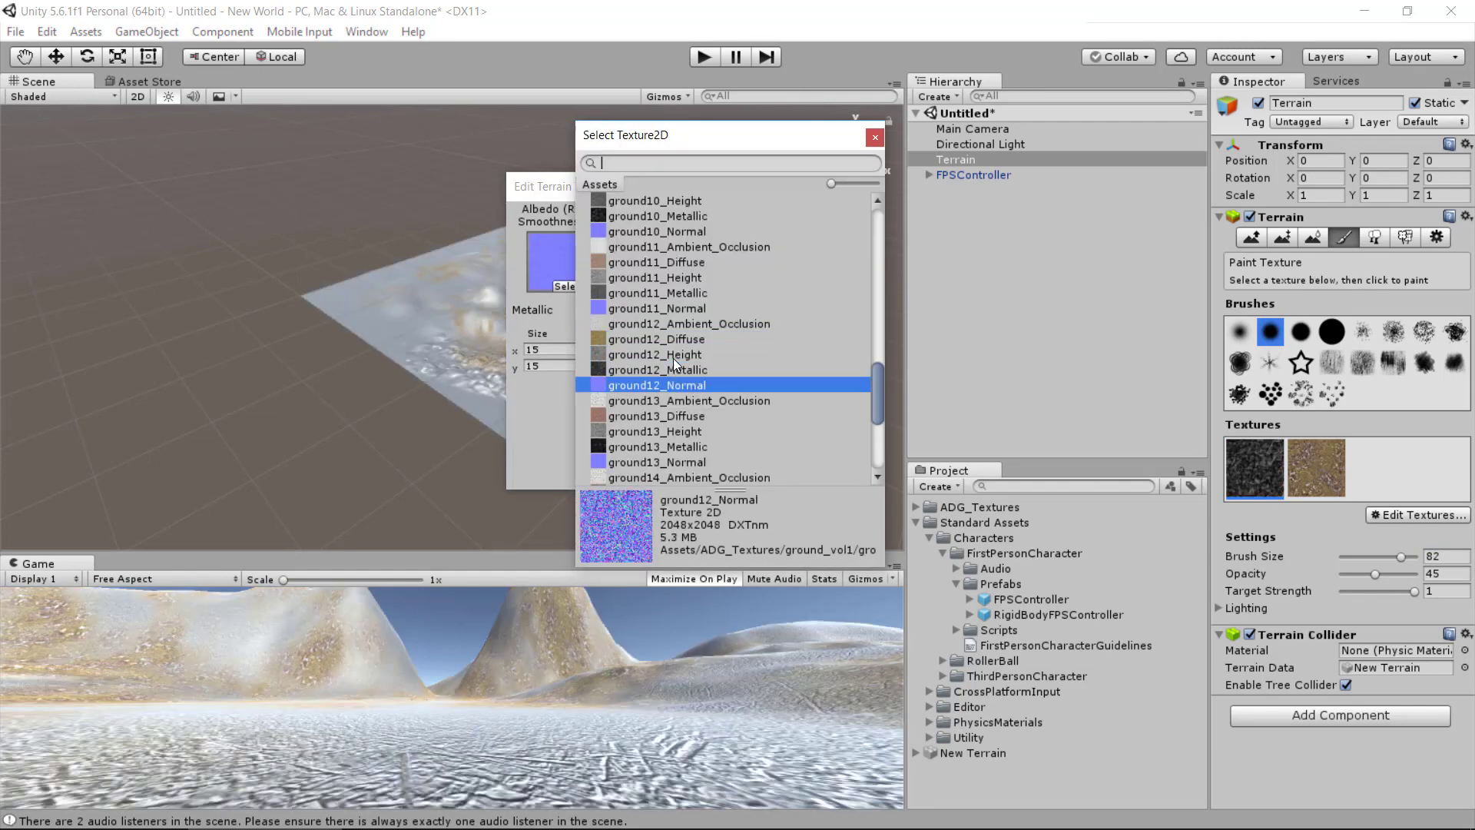
pyautogui.press('Down')
pyautogui.press('Down')
pyautogui.press('Down')
pyautogui.press('Down')
pyautogui.press('Down')
pyautogui.press('Down')
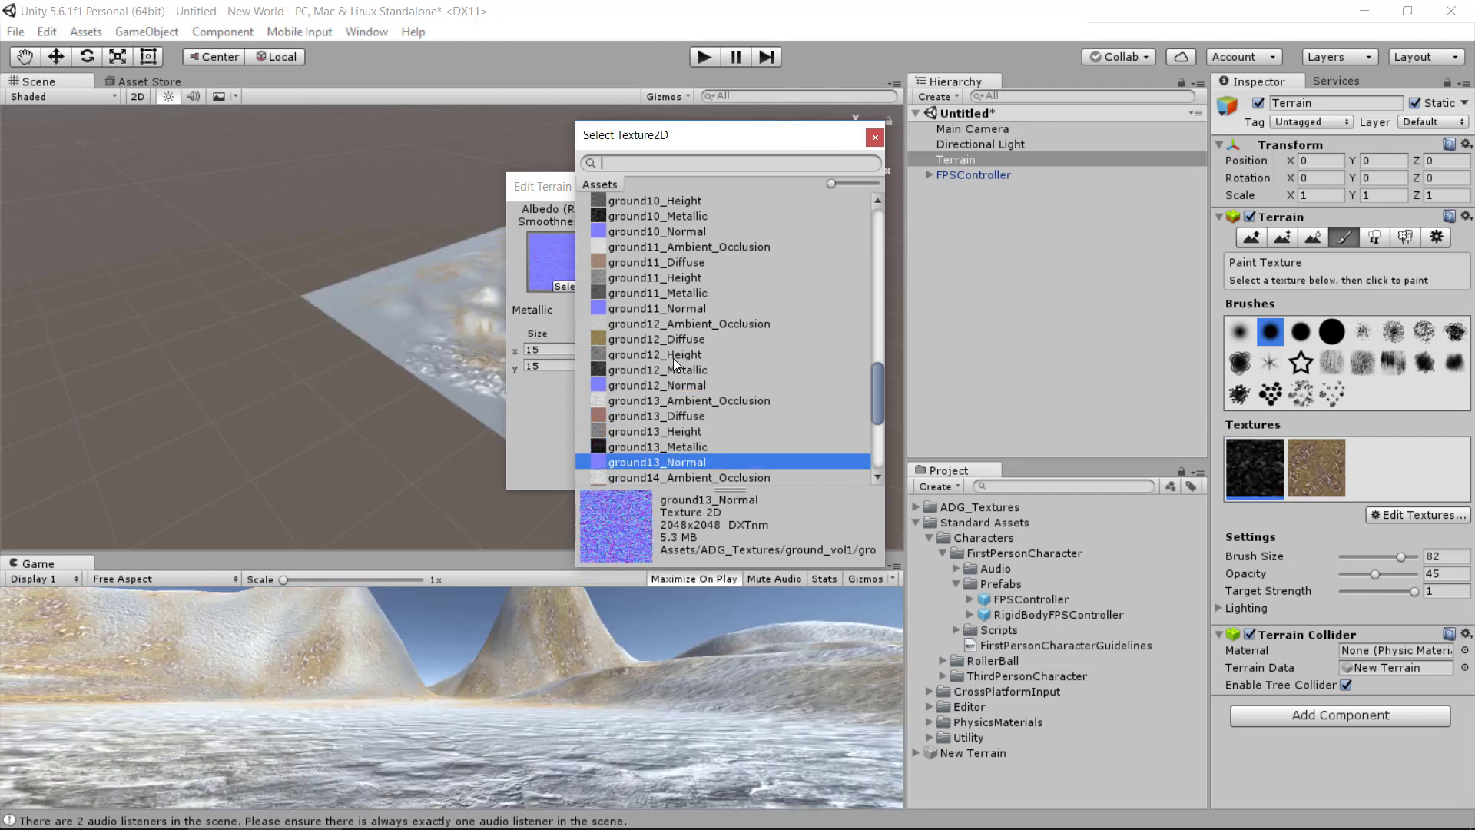
pyautogui.press('Down')
pyautogui.press('Down')
pyautogui.press('Down')
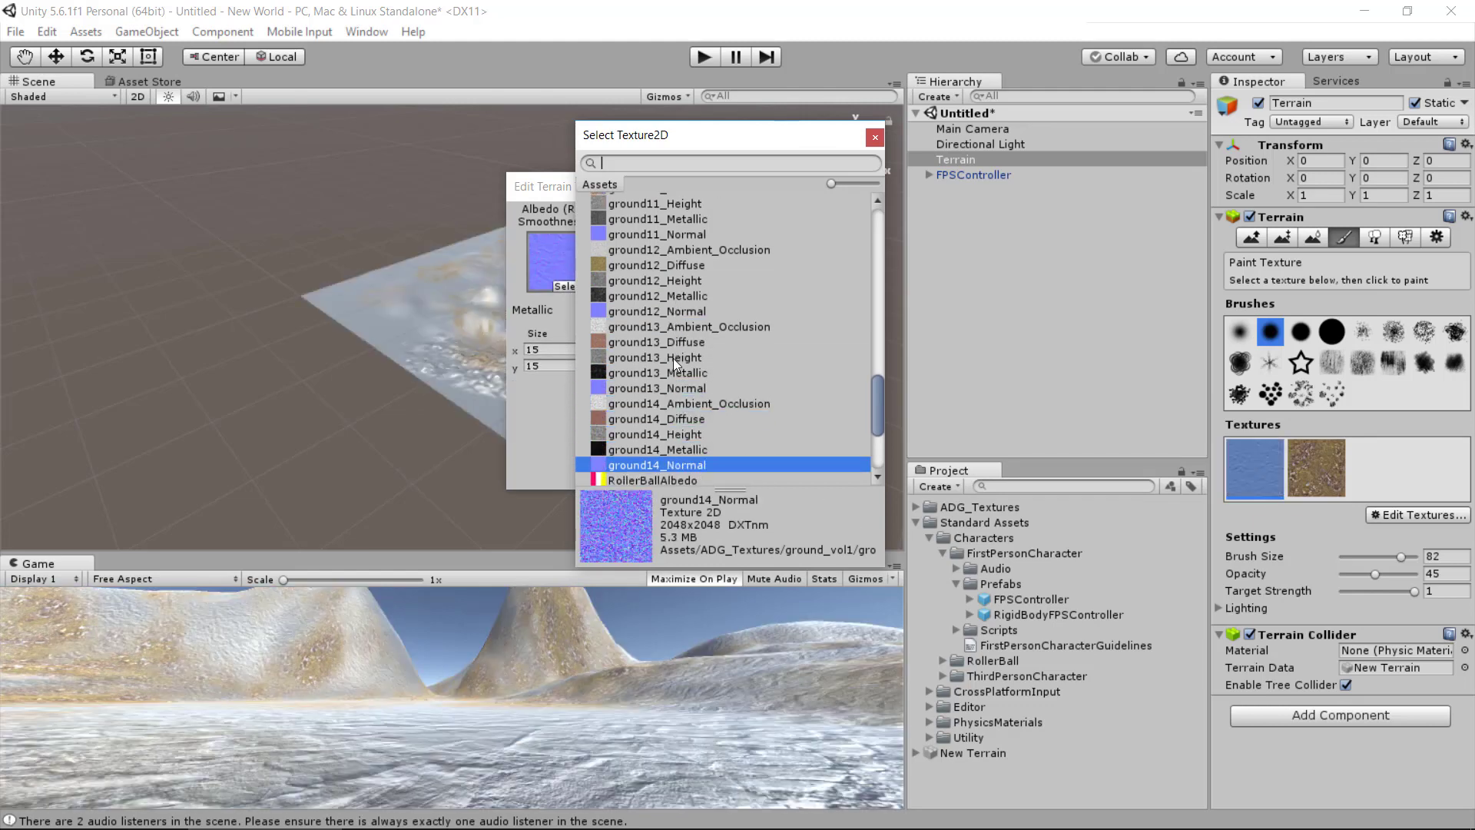
pyautogui.press('Up')
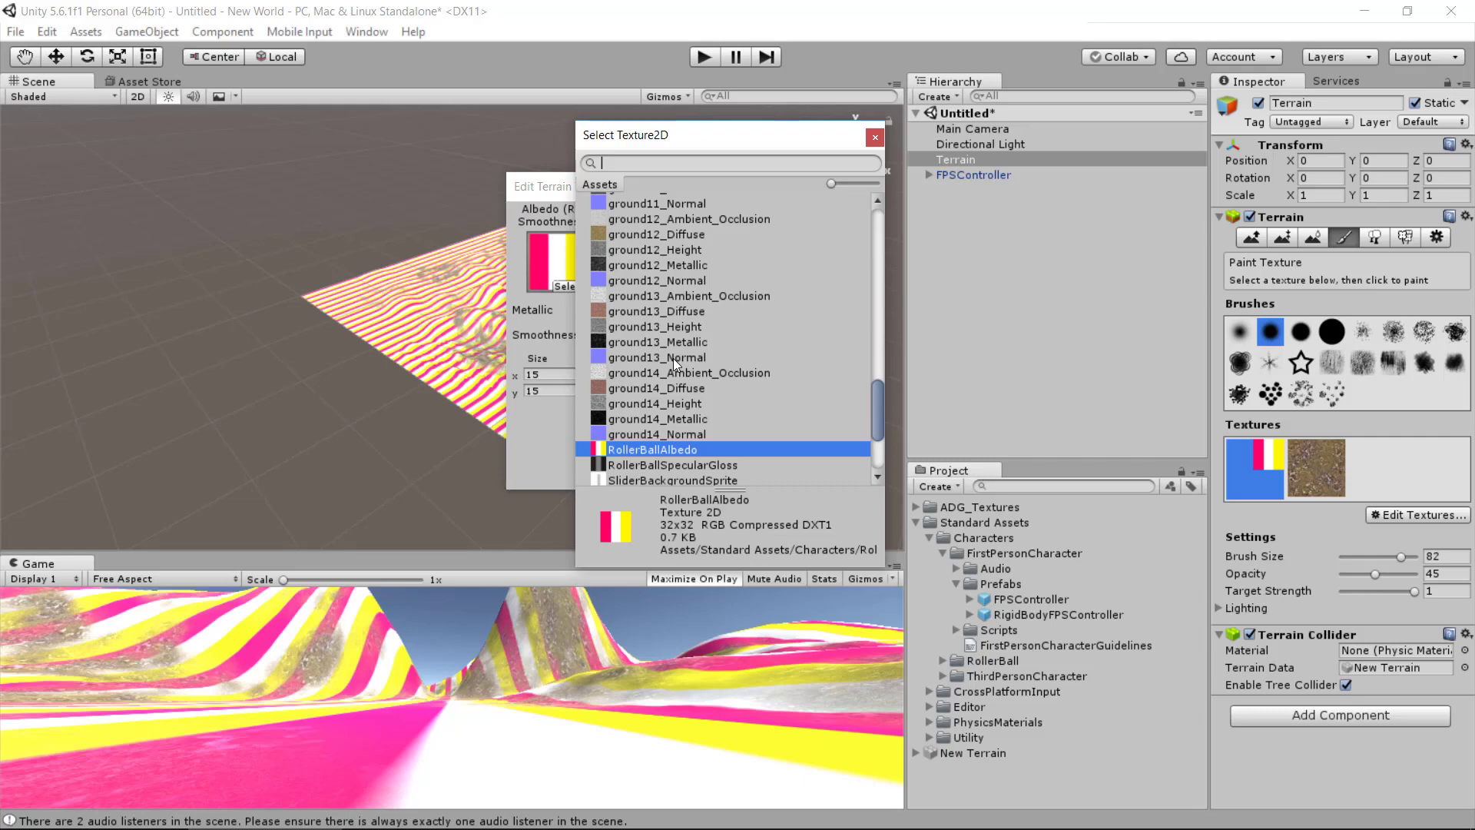
pyautogui.press('Down')
pyautogui.press('Down')
pyautogui.press('Down')
pyautogui.press('Down')
pyautogui.press('Down')
pyautogui.press('Up')
pyautogui.press('Up')
pyautogui.press('Up')
pyautogui.press('Up')
pyautogui.press('Up')
pyautogui.press('Up')
pyautogui.press('Up')
pyautogui.press('Up')
pyautogui.press('Up')
pyautogui.press('Up')
pyautogui.press('Up')
pyautogui.press('Up')
pyautogui.press('Up')
pyautogui.press('Up')
pyautogui.press('Up')
pyautogui.press('Up')
pyautogui.press('Up')
pyautogui.press('Up')
pyautogui.press('Up')
pyautogui.press('Up')
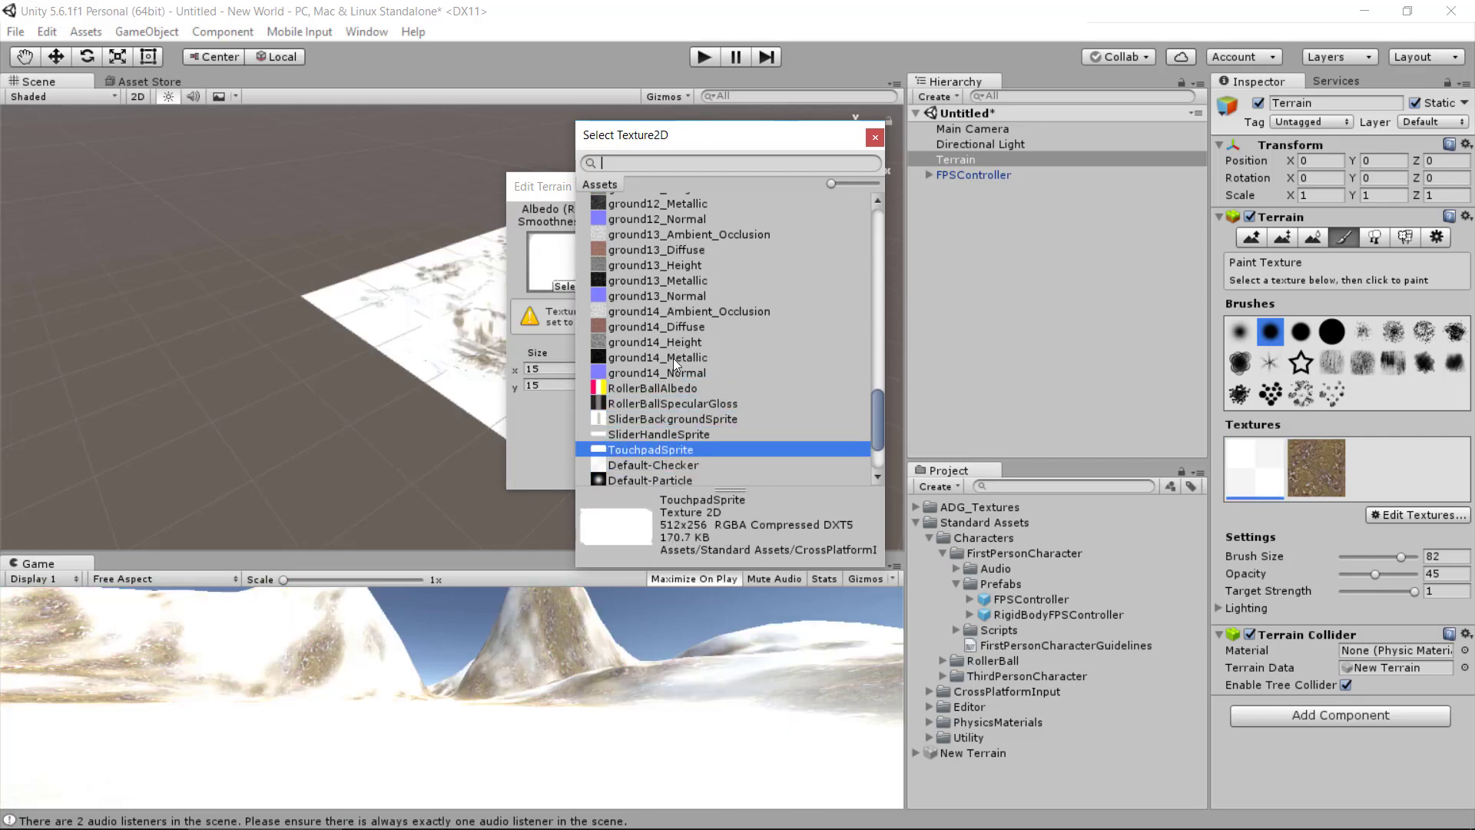
pyautogui.press('Up')
pyautogui.press('Up')
pyautogui.press('Up')
pyautogui.press('Up')
pyautogui.press('Up')
pyautogui.press('Up')
pyautogui.press('Up')
pyautogui.press('Up')
pyautogui.press('Up')
pyautogui.press('Up')
pyautogui.press('Up')
pyautogui.press('Up')
pyautogui.press('Up')
pyautogui.press('Up')
pyautogui.press('Up')
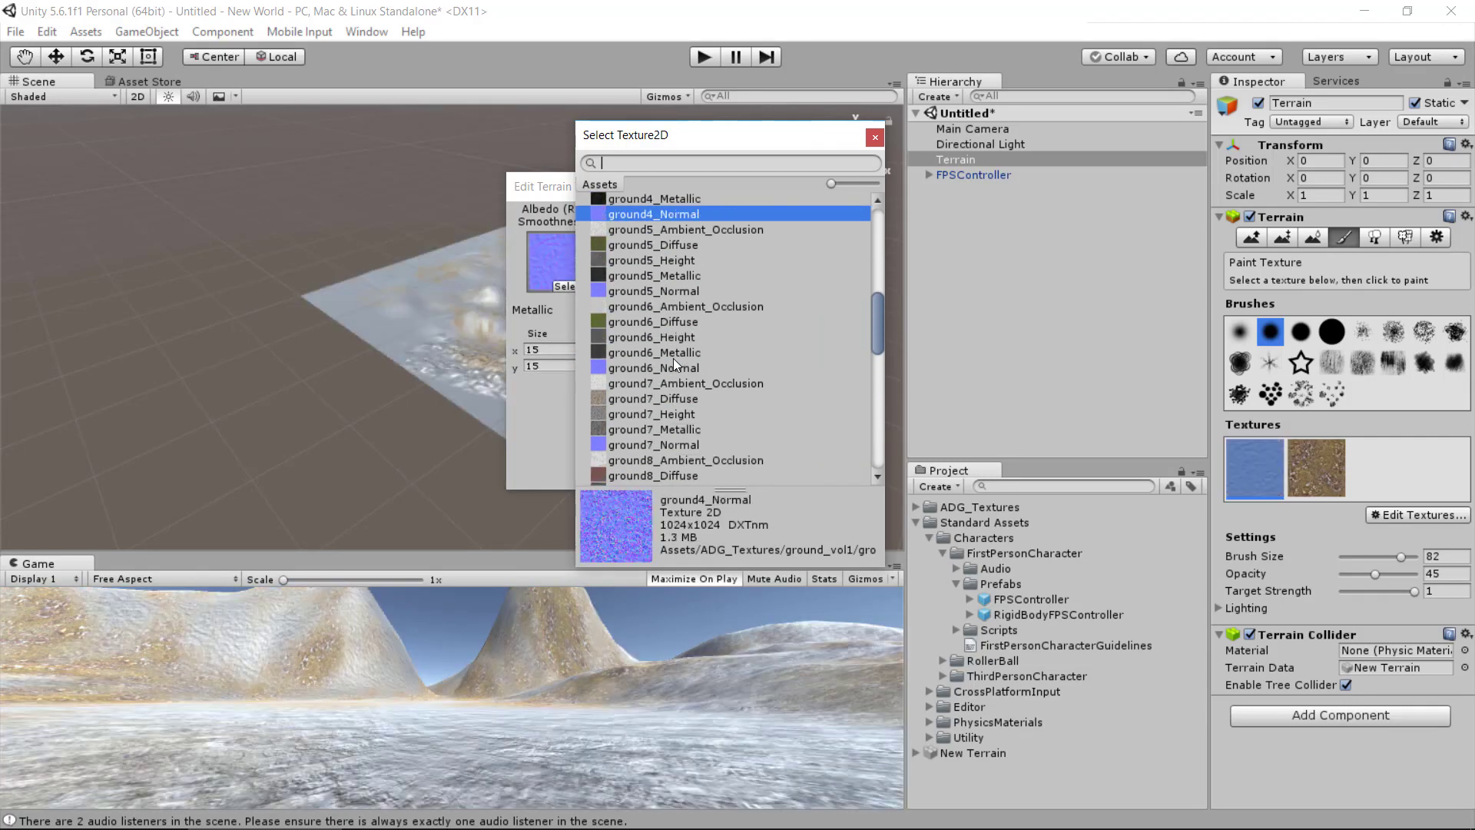
pyautogui.press('Down')
pyautogui.press('Down')
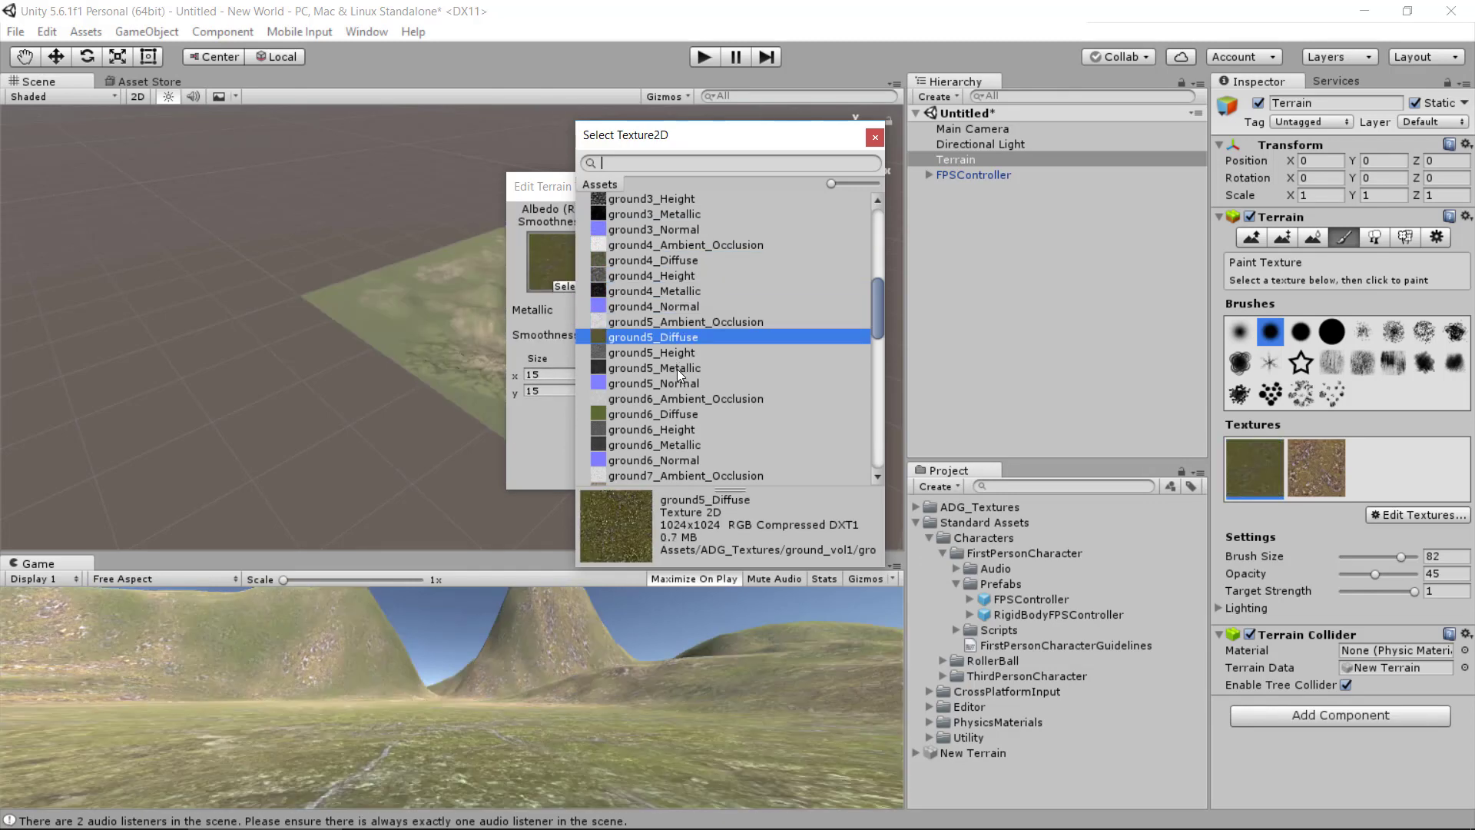
# Step: Close the texture chooser and apply the ground5_Diffuse albedo to the terrain's first paint texture
pyautogui.click(532, 278)
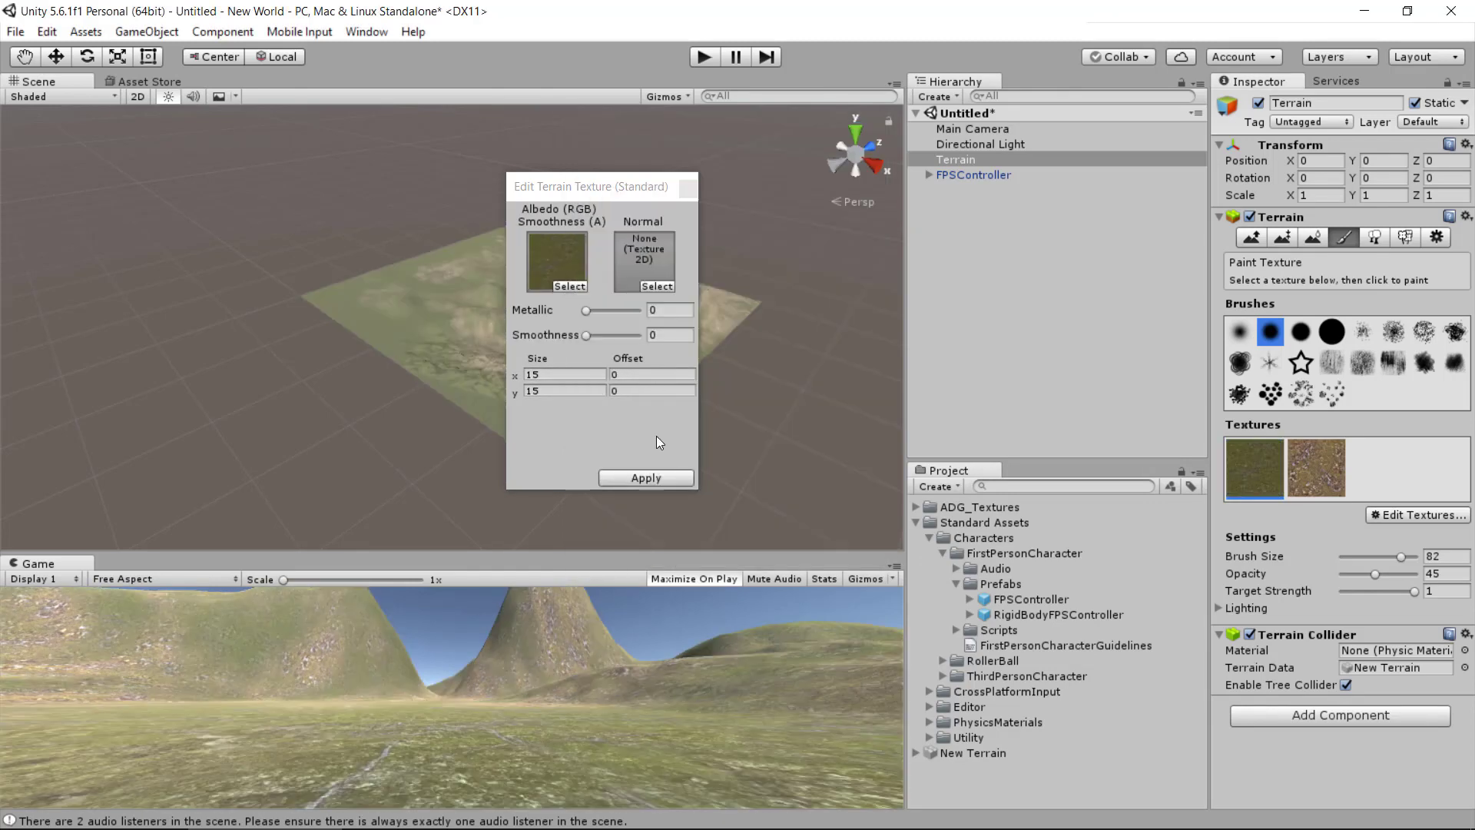
pyautogui.click(645, 478)
# Step: Playtest the retextured terrain by walking the first-person controller toward the hills and looking around at the ground, and stop the test
pyautogui.click(703, 57)
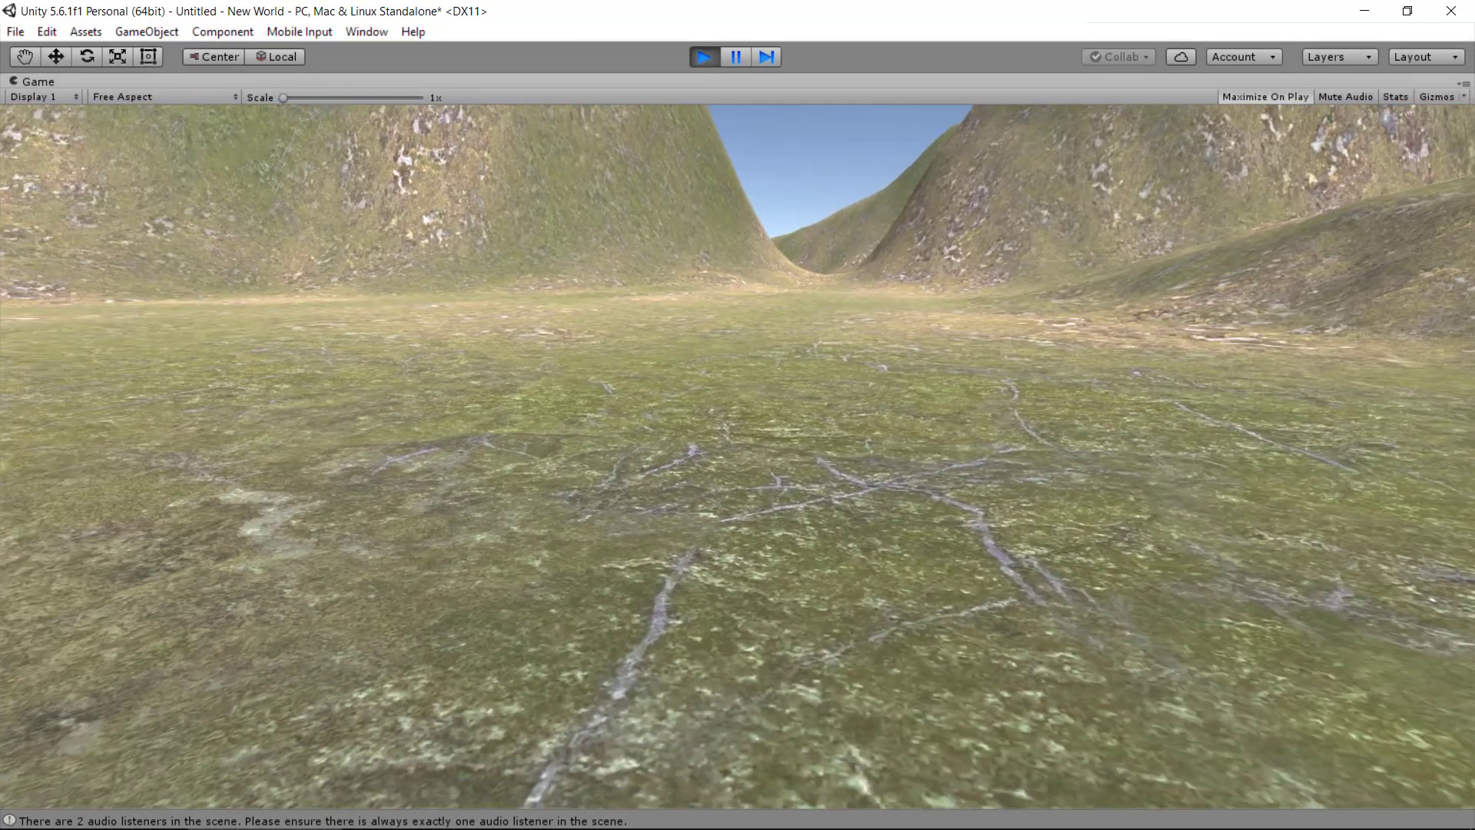
pyautogui.press('w')
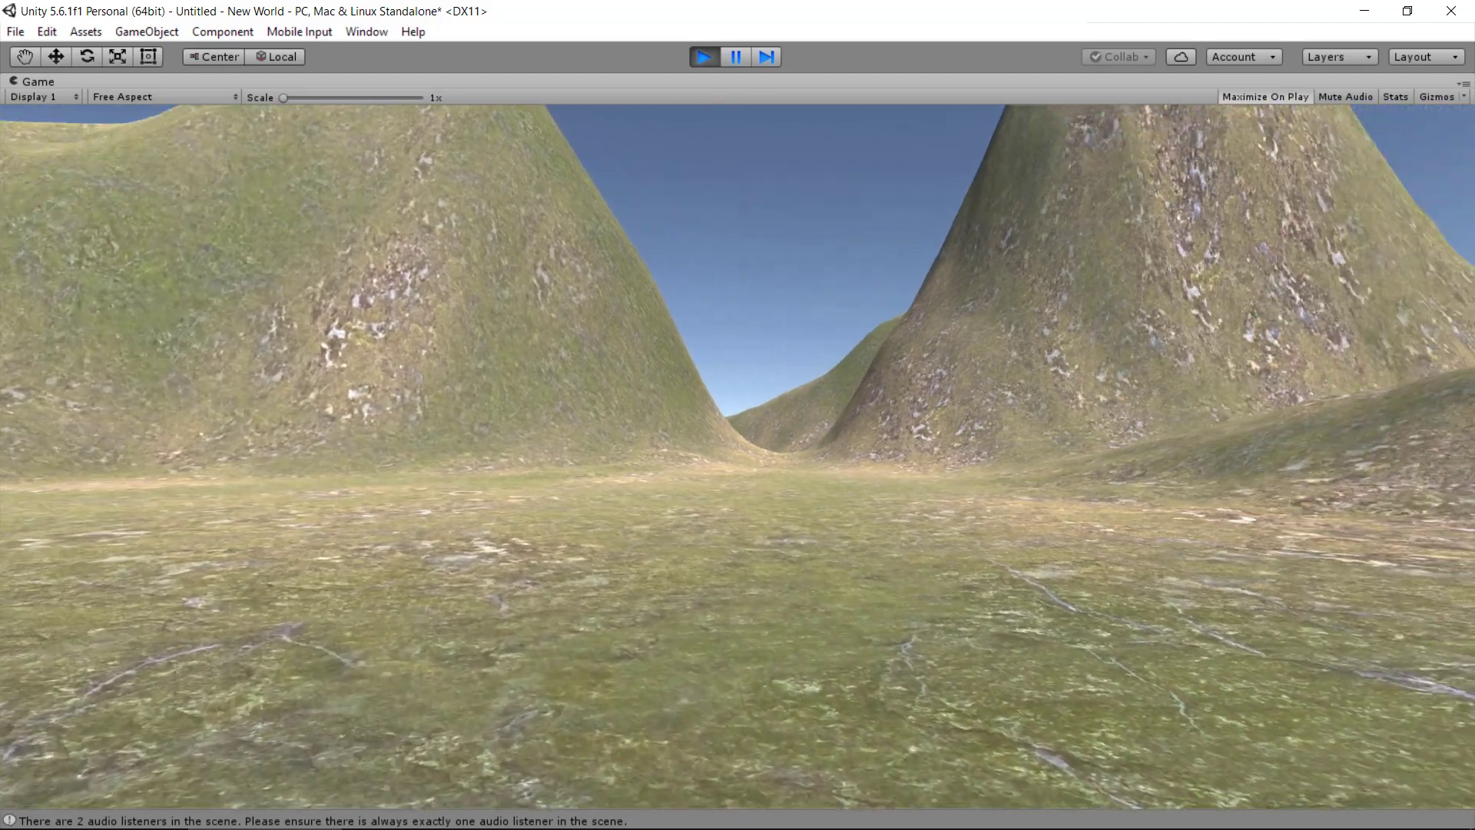
pyautogui.press('w')
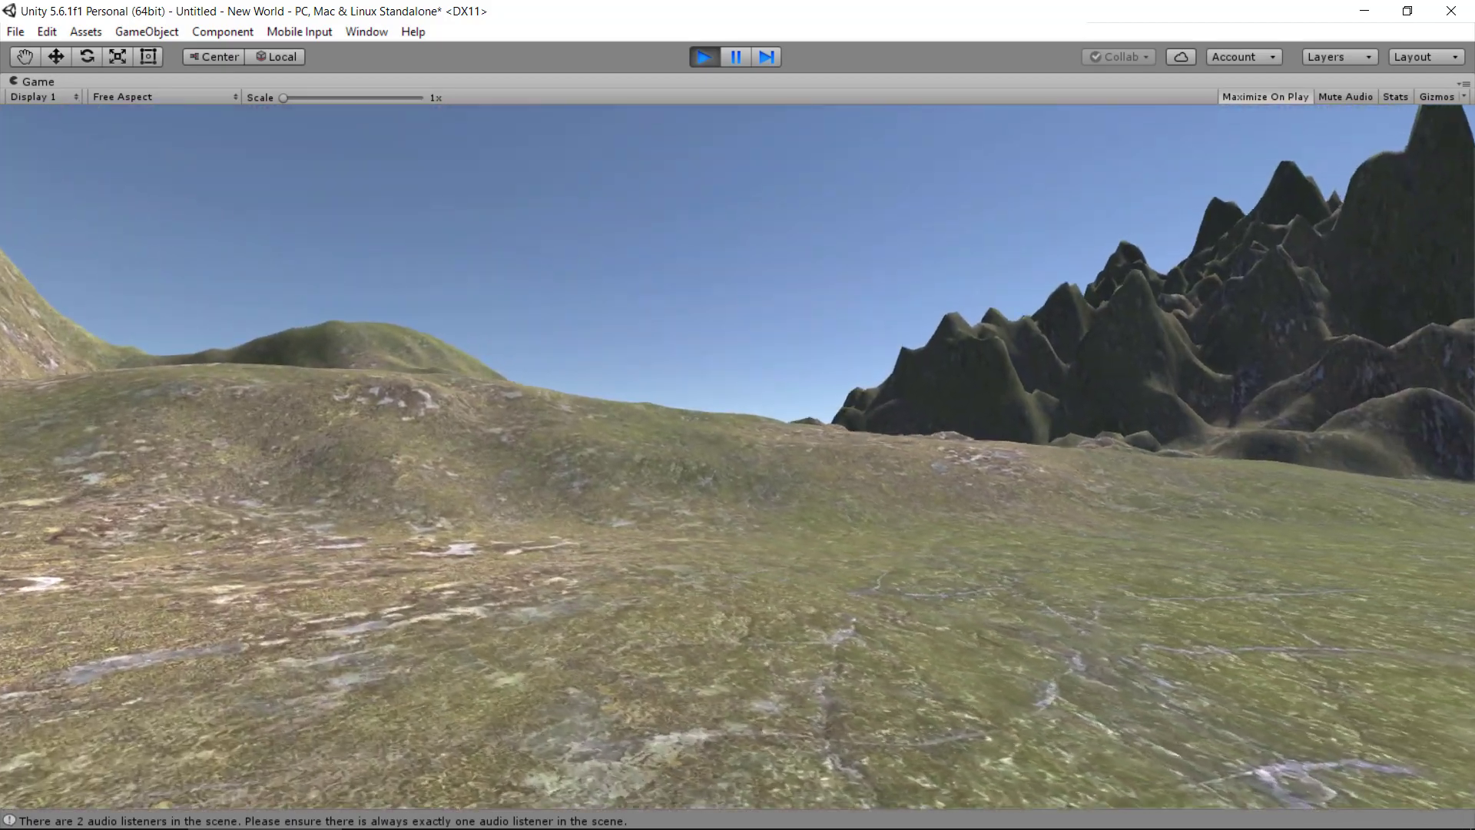
pyautogui.press('w')
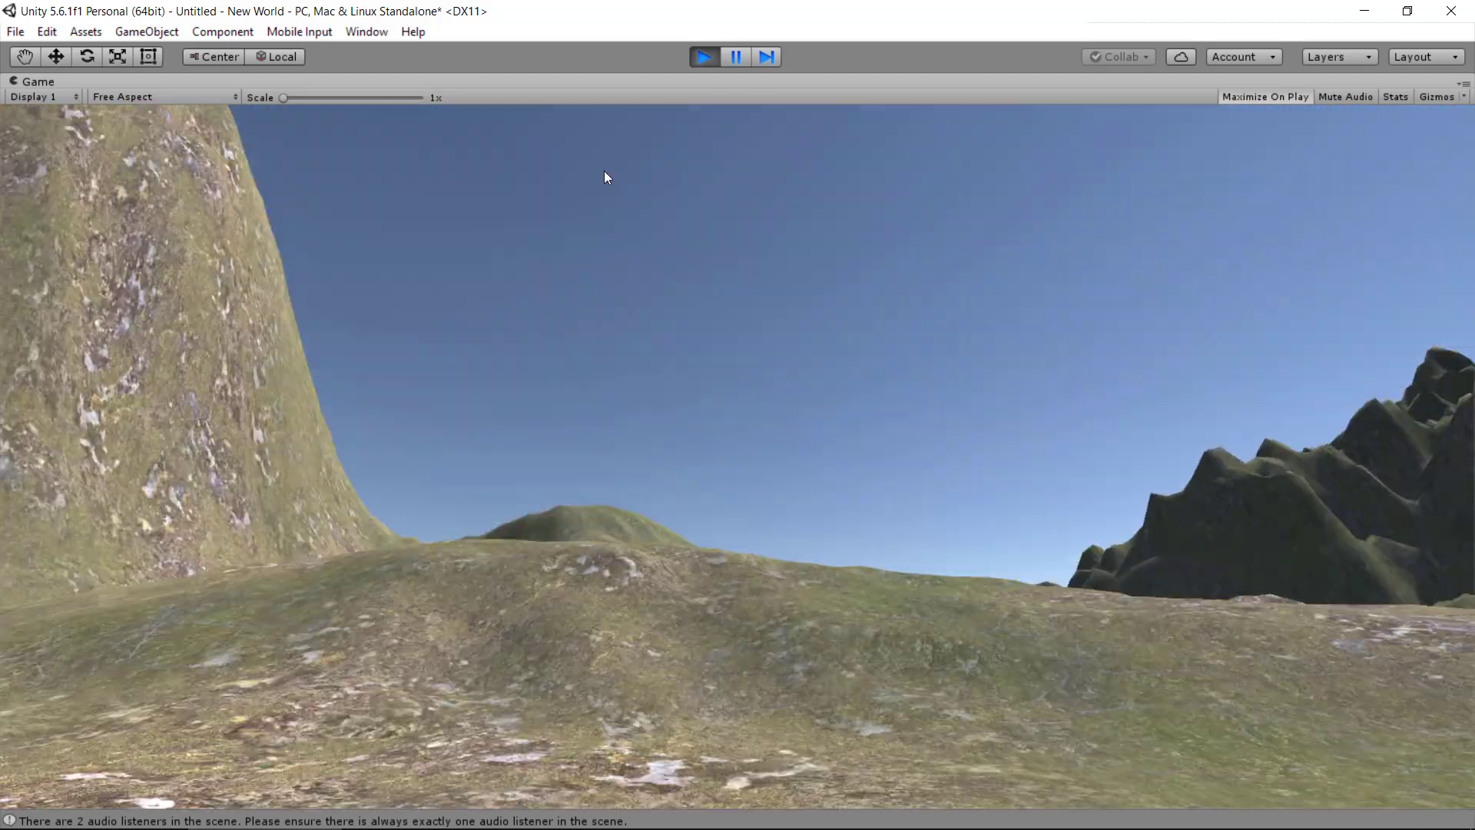
pyautogui.click(704, 56)
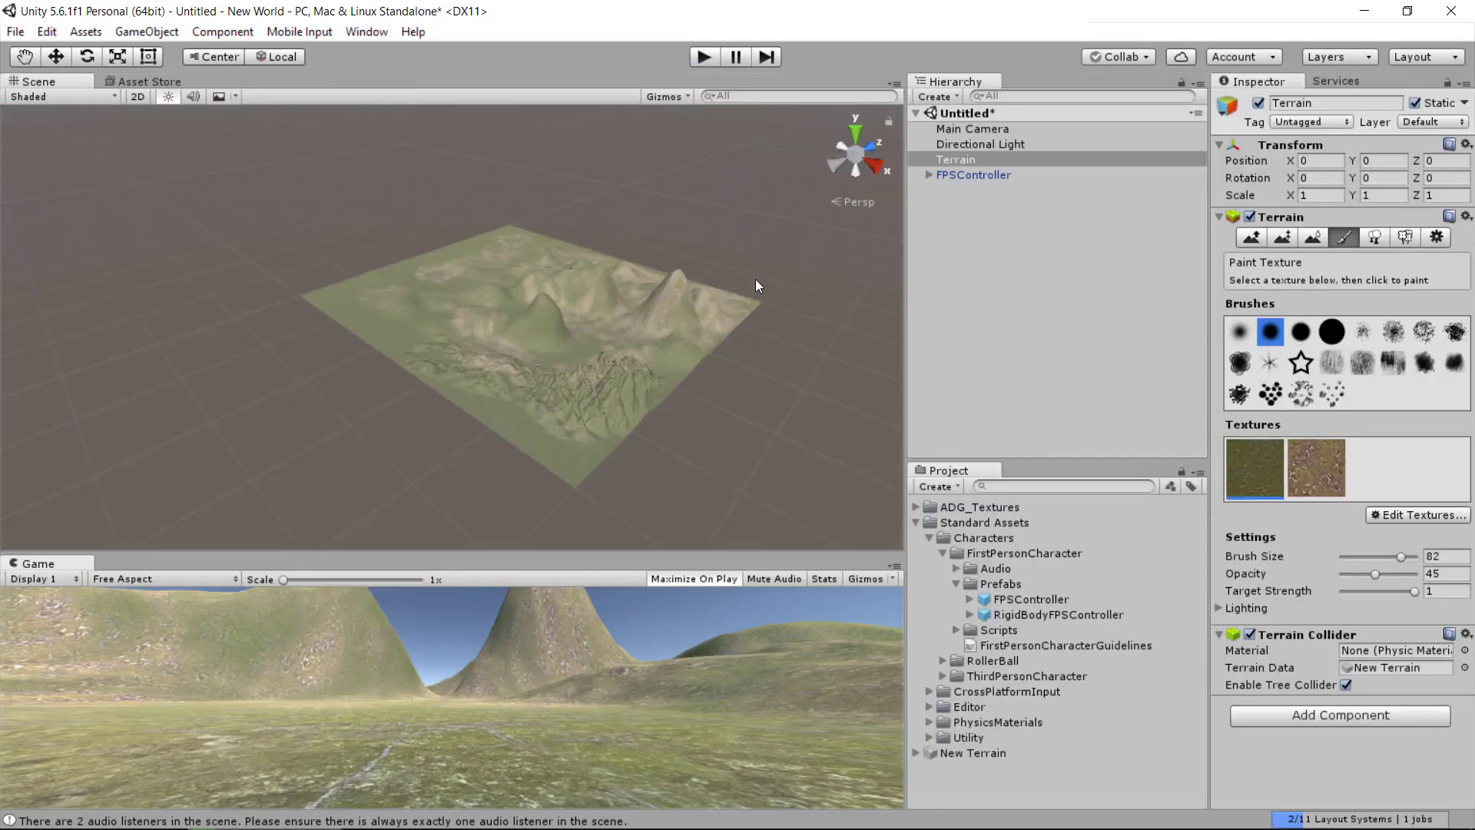